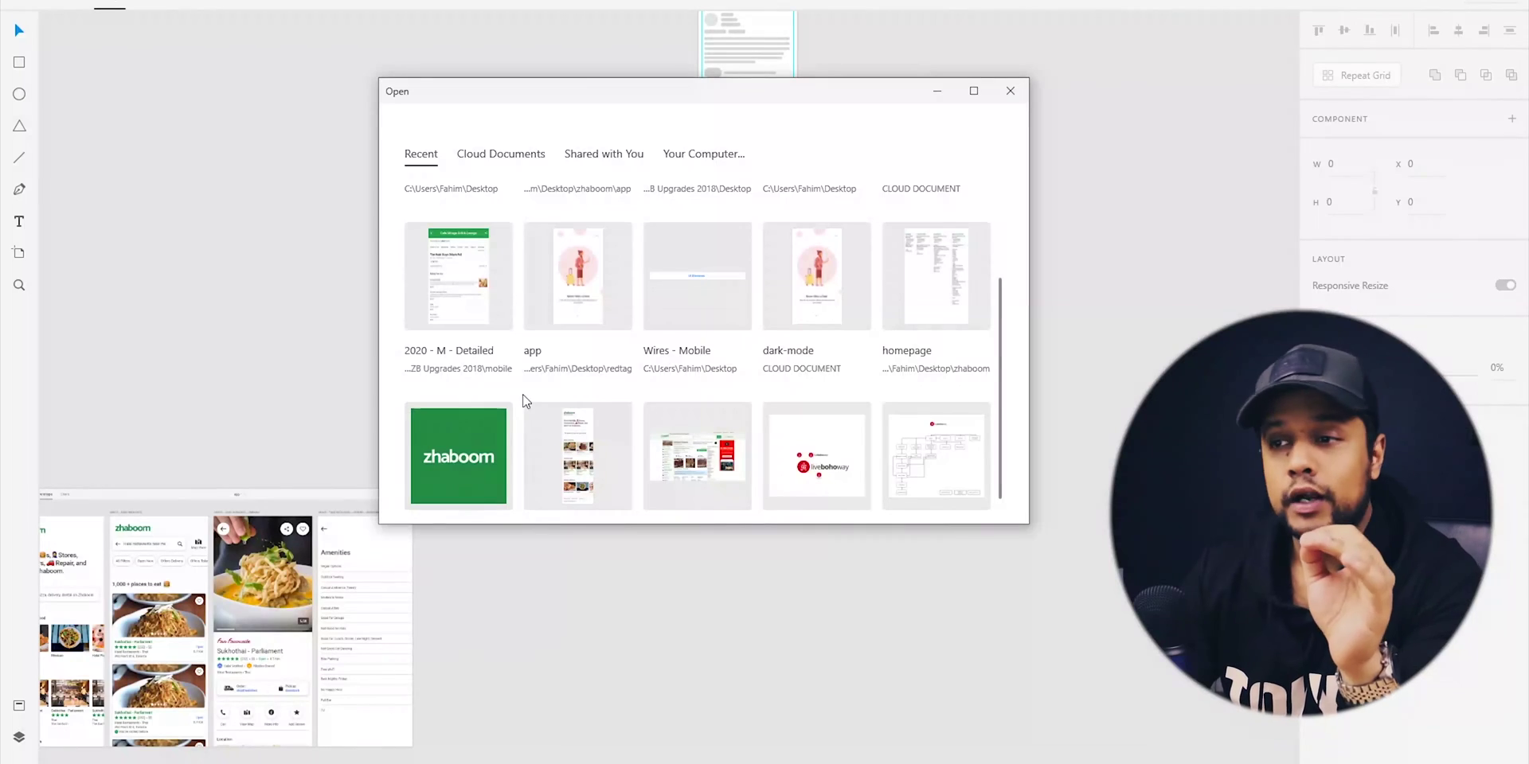
Open the recent redtag document named app and maximize its window
scroll(625, 653, down, 9)
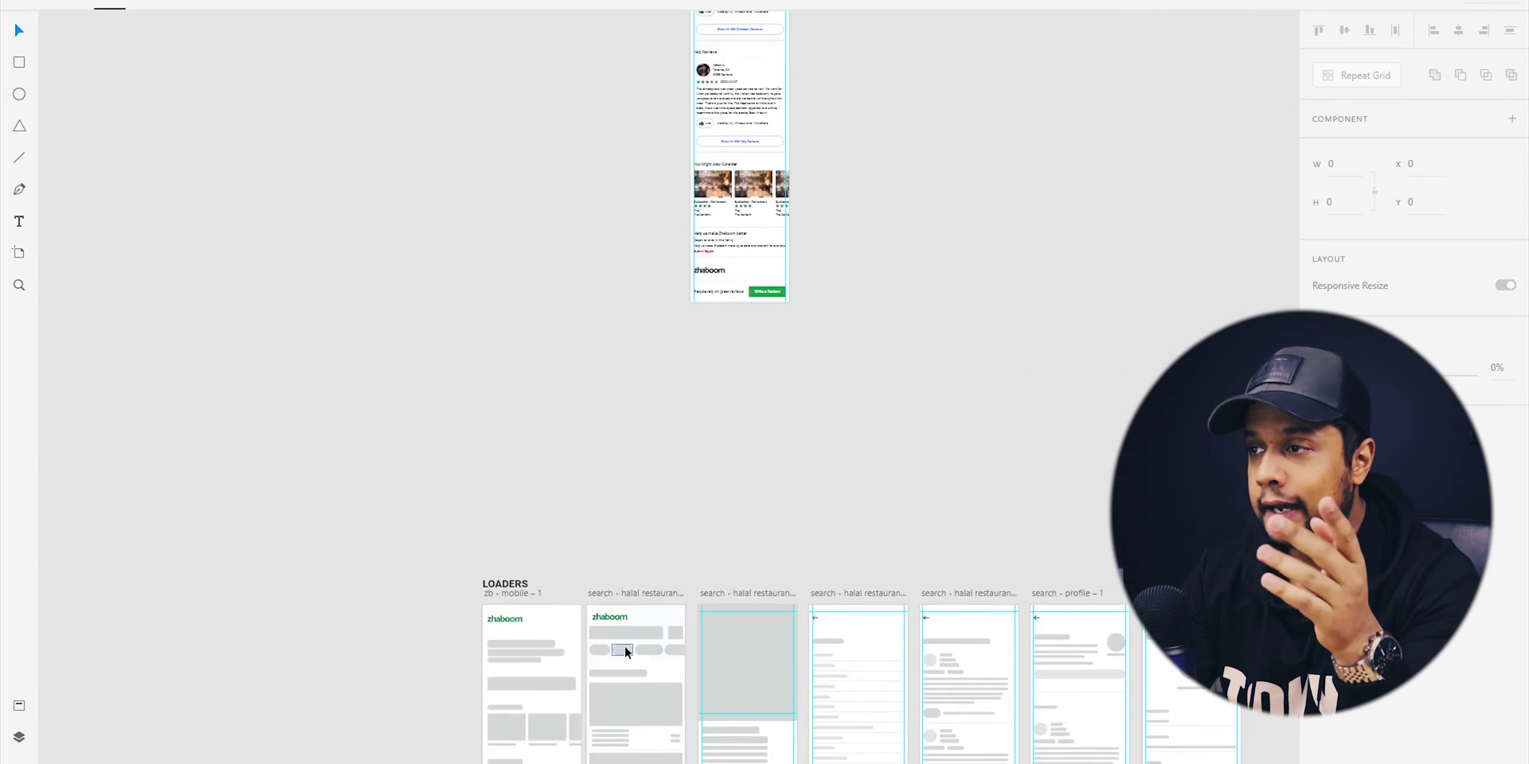
scroll(624, 645, up, 2)
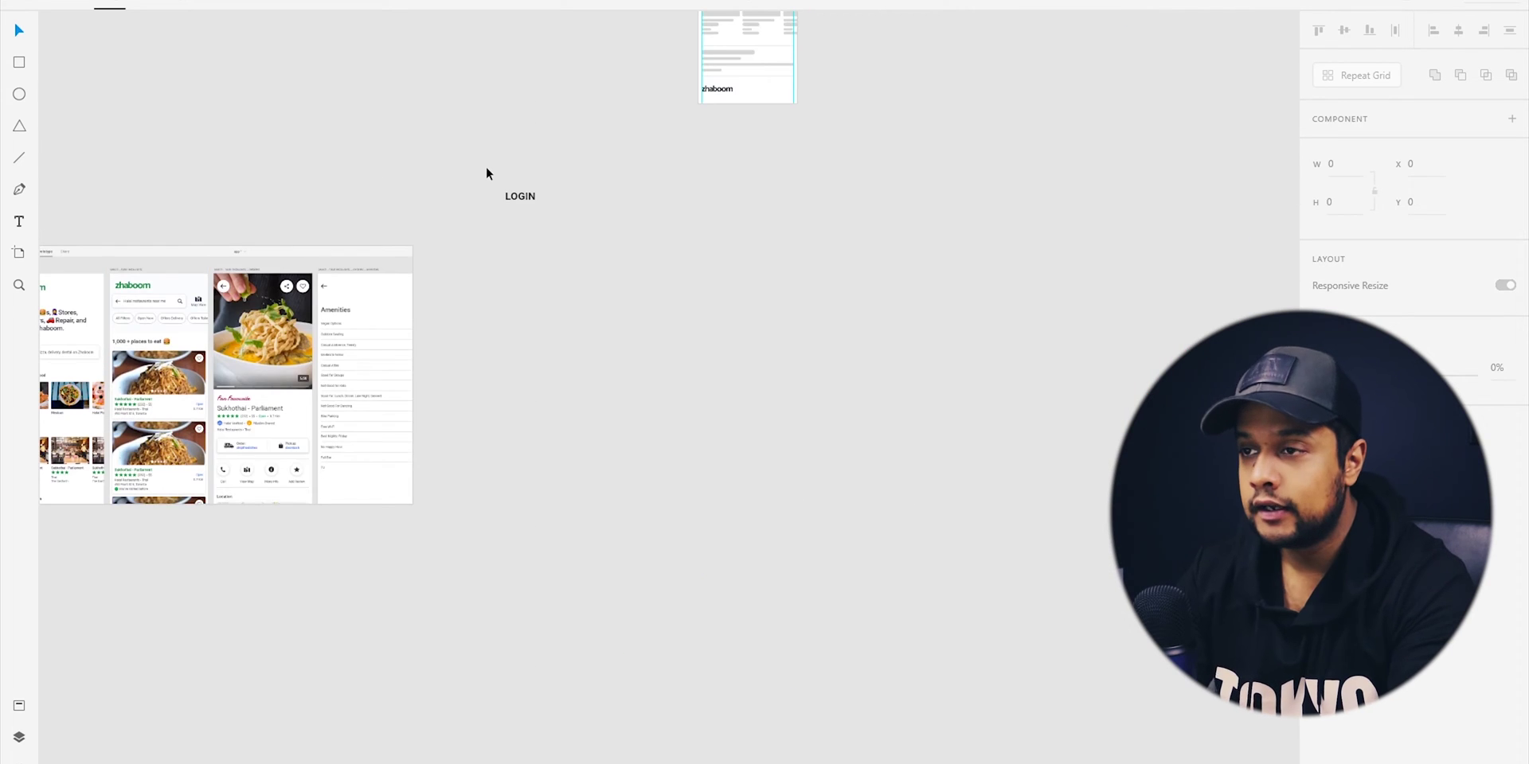
key(z)
drag(463, 110, 698, 347)
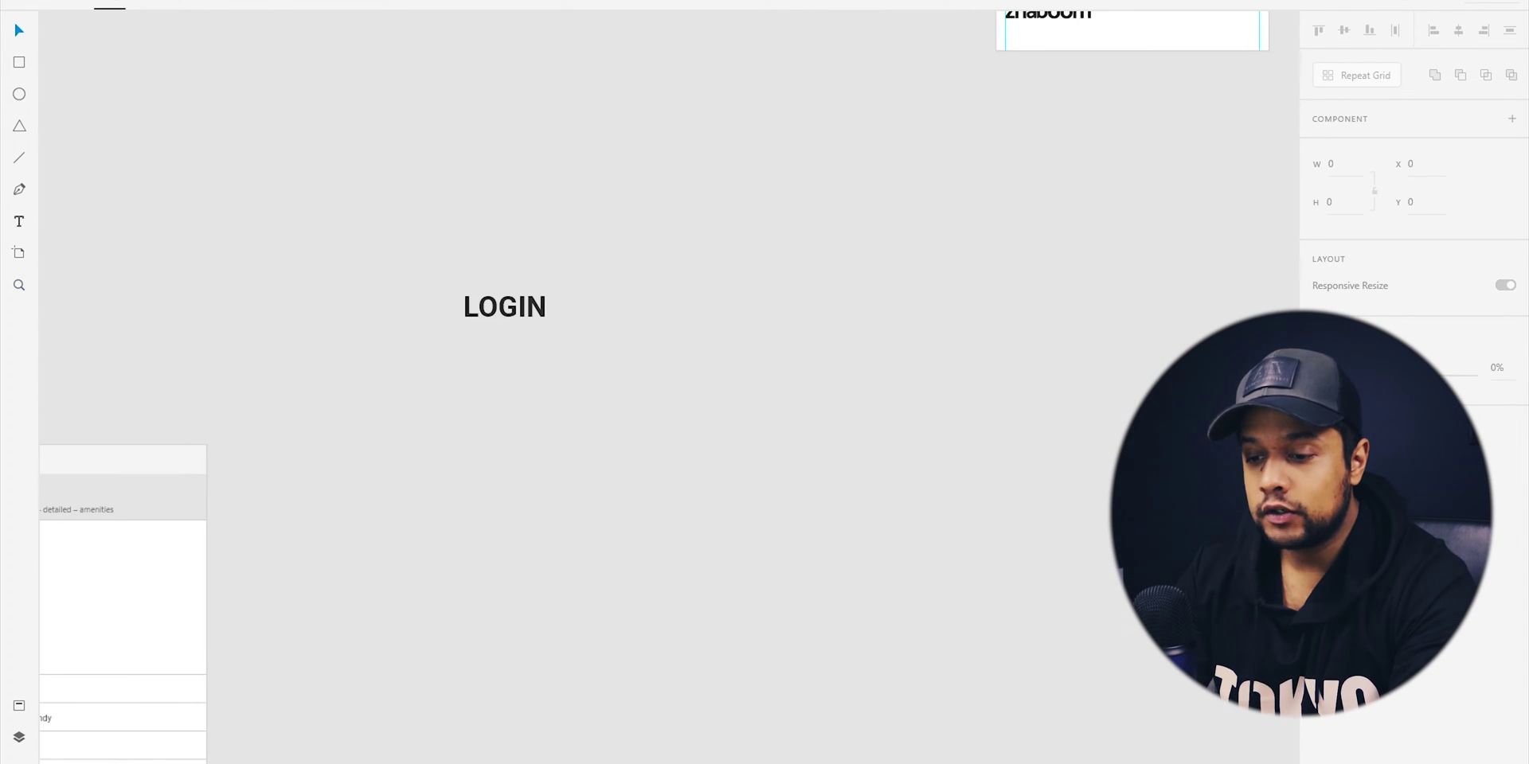
mouse_move(250, 763)
click(340, 731)
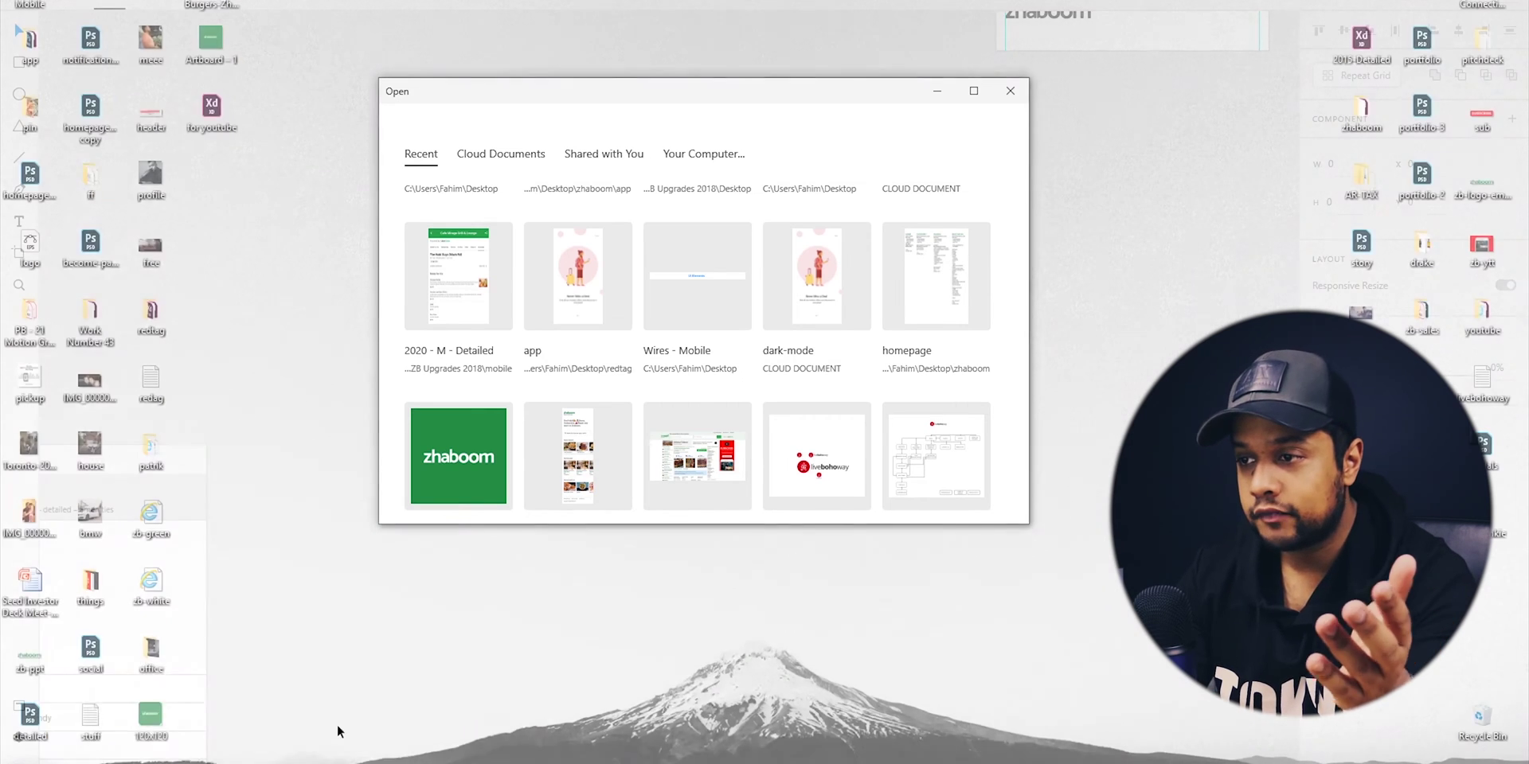
click(338, 730)
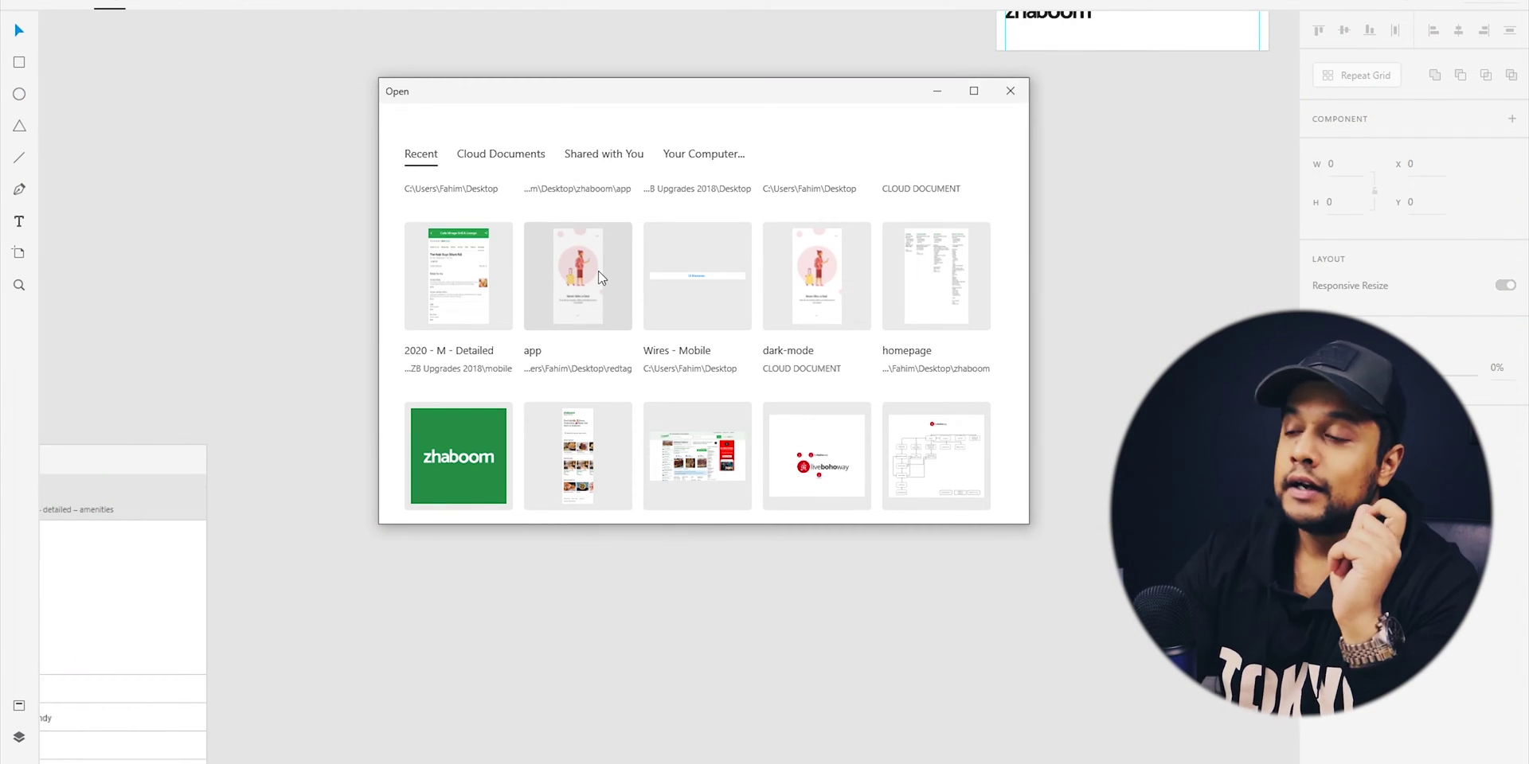
click(599, 275)
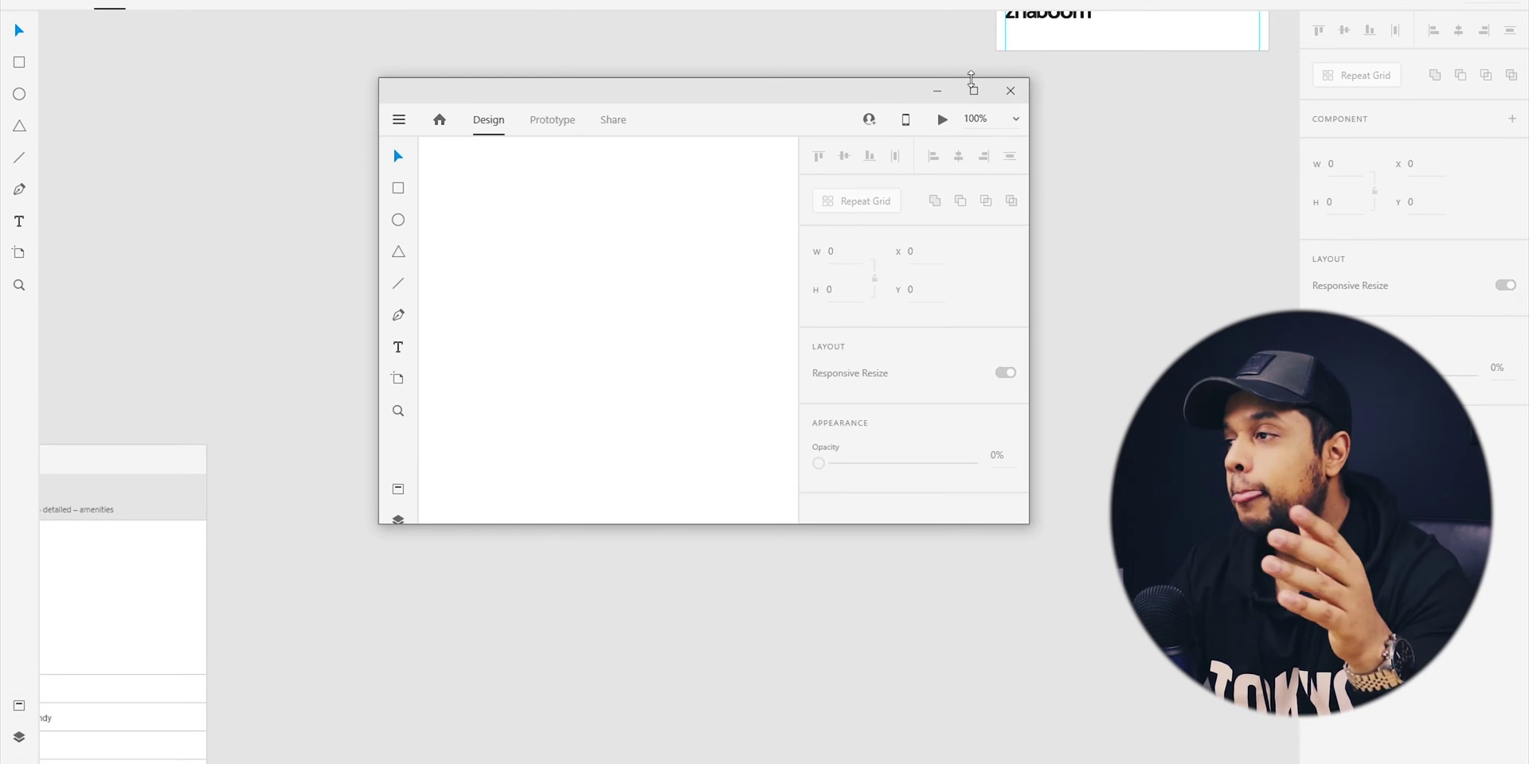
click(971, 89)
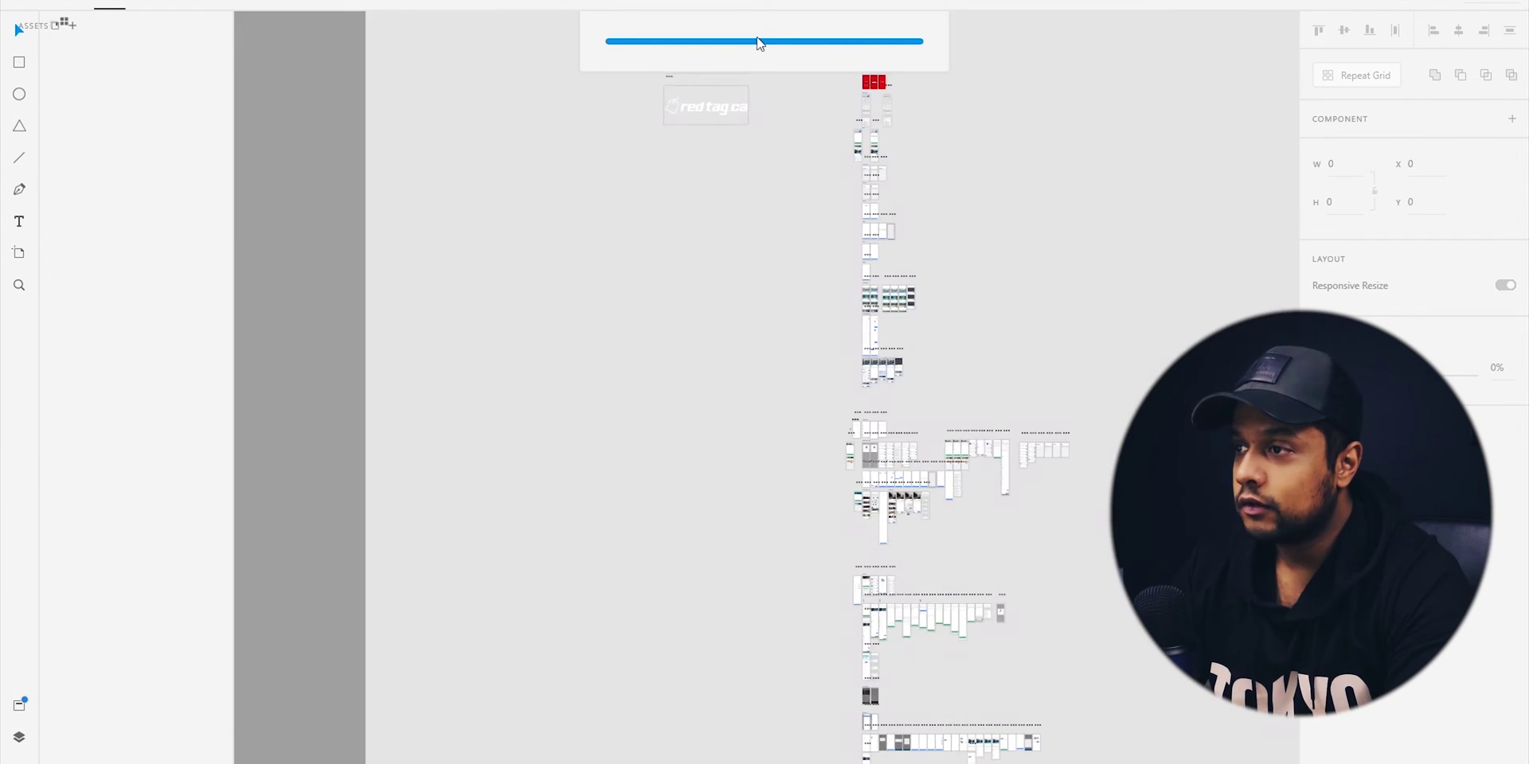
Examine the splash, welcome, login, create account and loading screens in the redtag document
key(z)
drag(726, 118, 860, 194)
scroll(446, 396, down, 3)
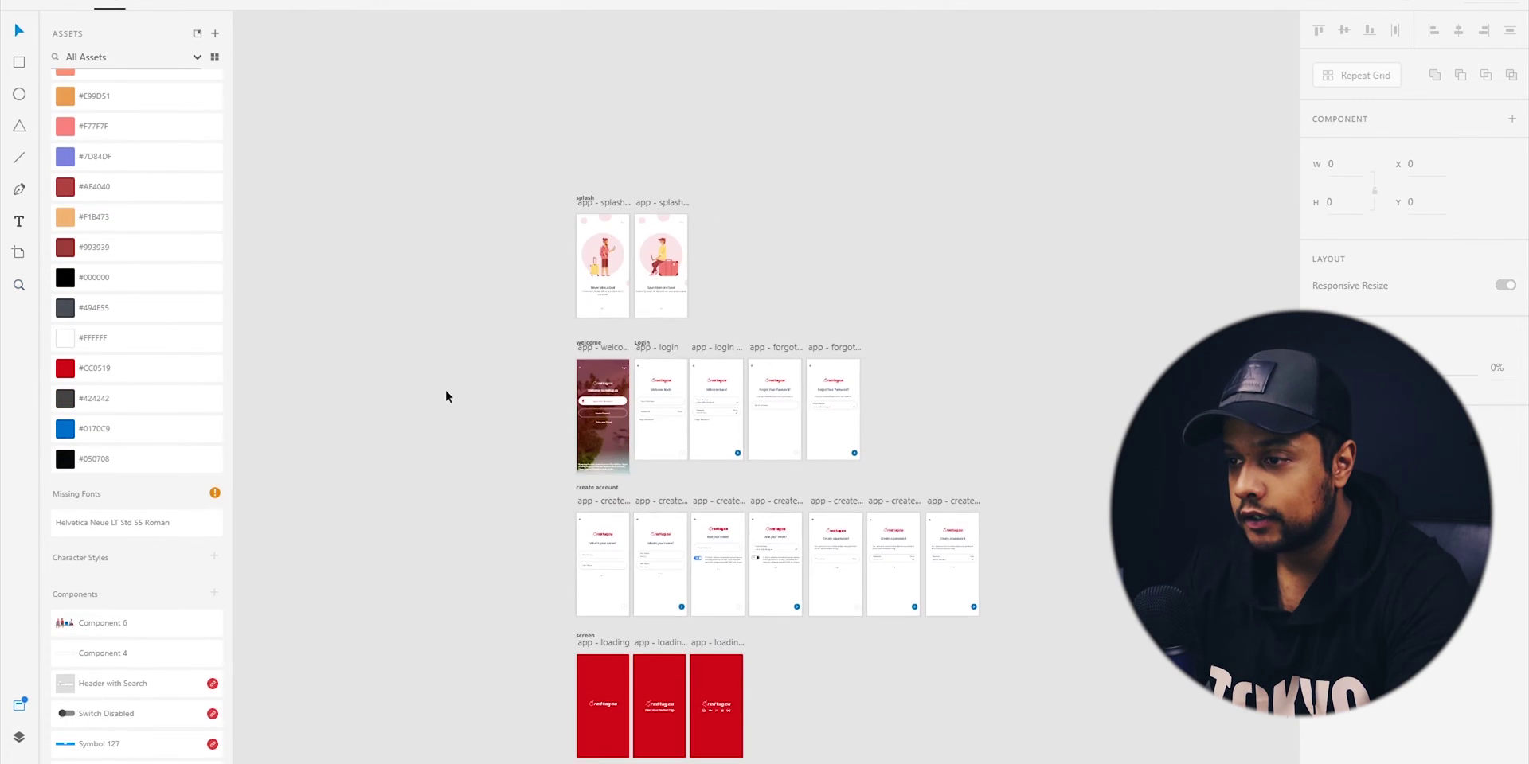
key(z)
drag(503, 277, 1023, 356)
key(v)
scroll(421, 341, down, 2)
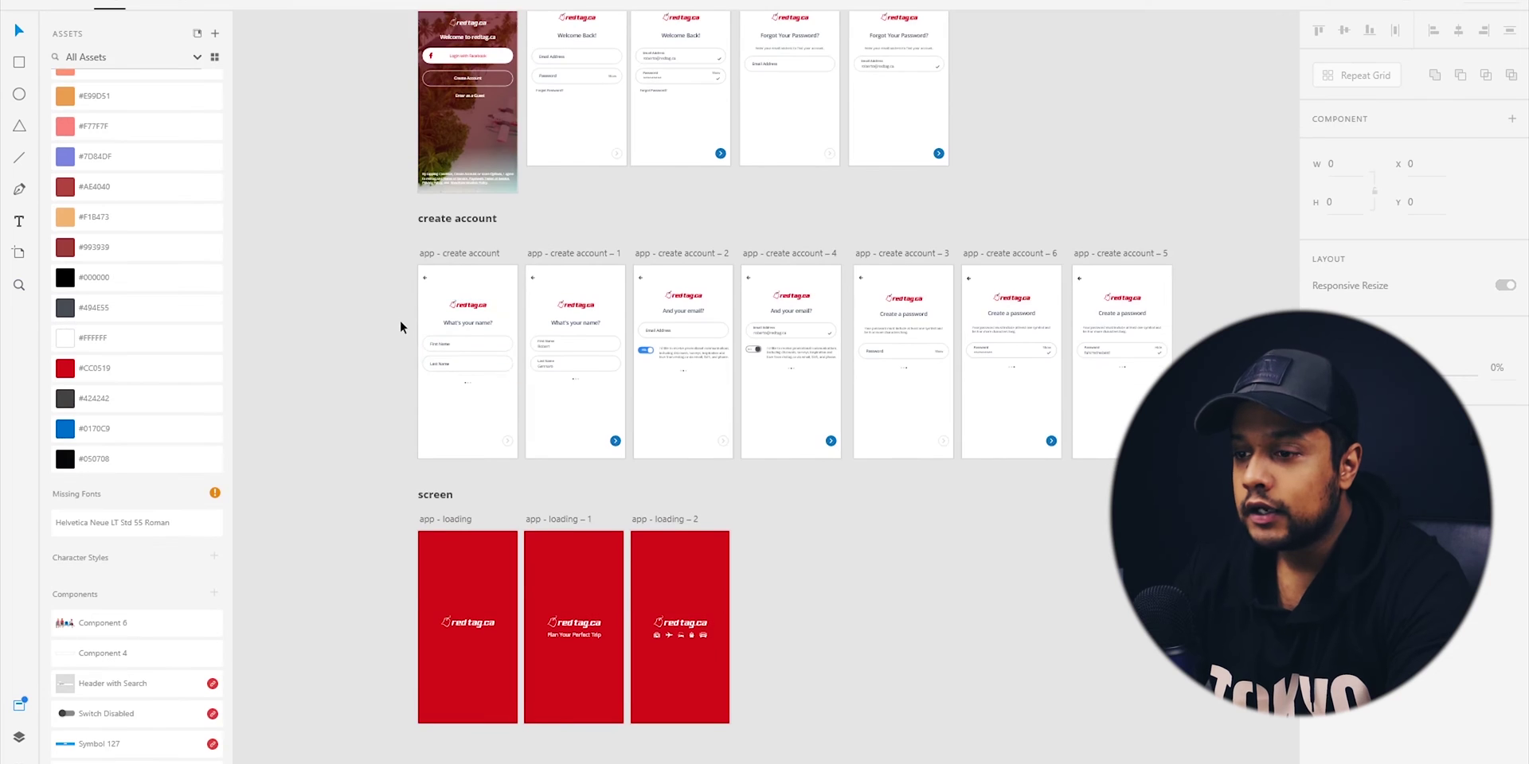
scroll(399, 320, up, 1)
click(420, 290)
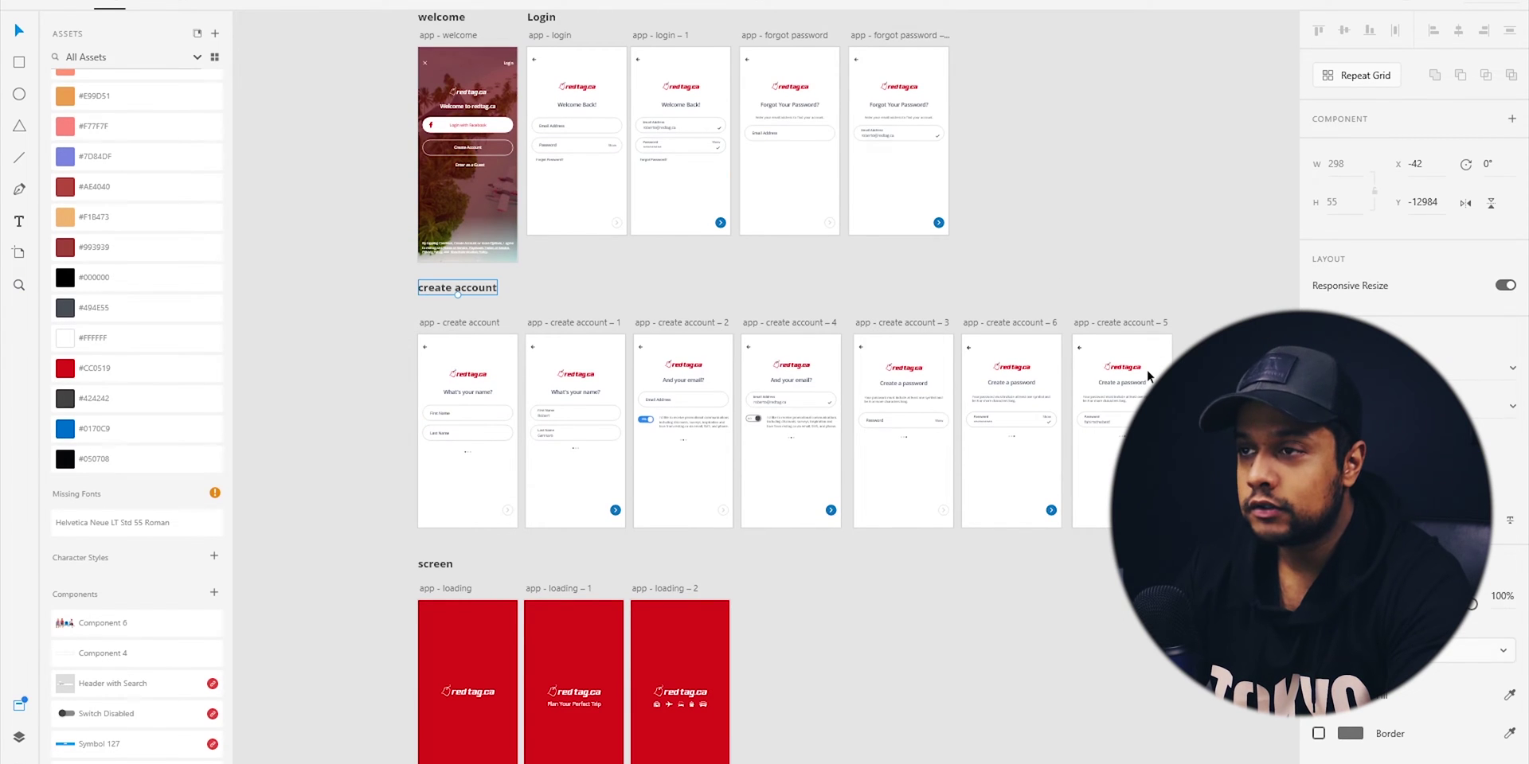
scroll(1148, 376, up, 2)
click(675, 127)
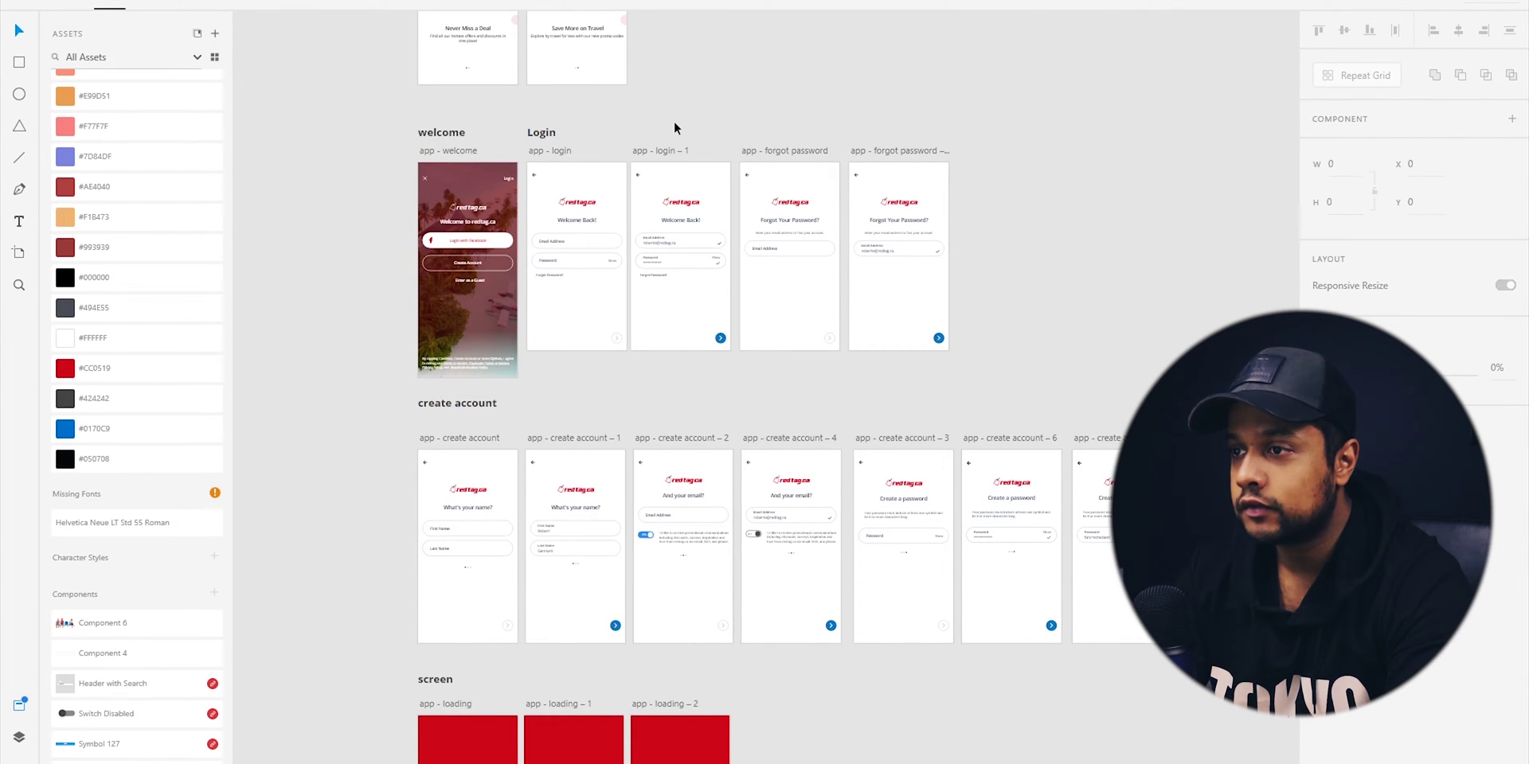
Copy the two login and two forgot password artboards into the zhaboom document, aligned under the LOGIN heading
drag(508, 109, 1078, 263)
drag(584, 270, 695, 248)
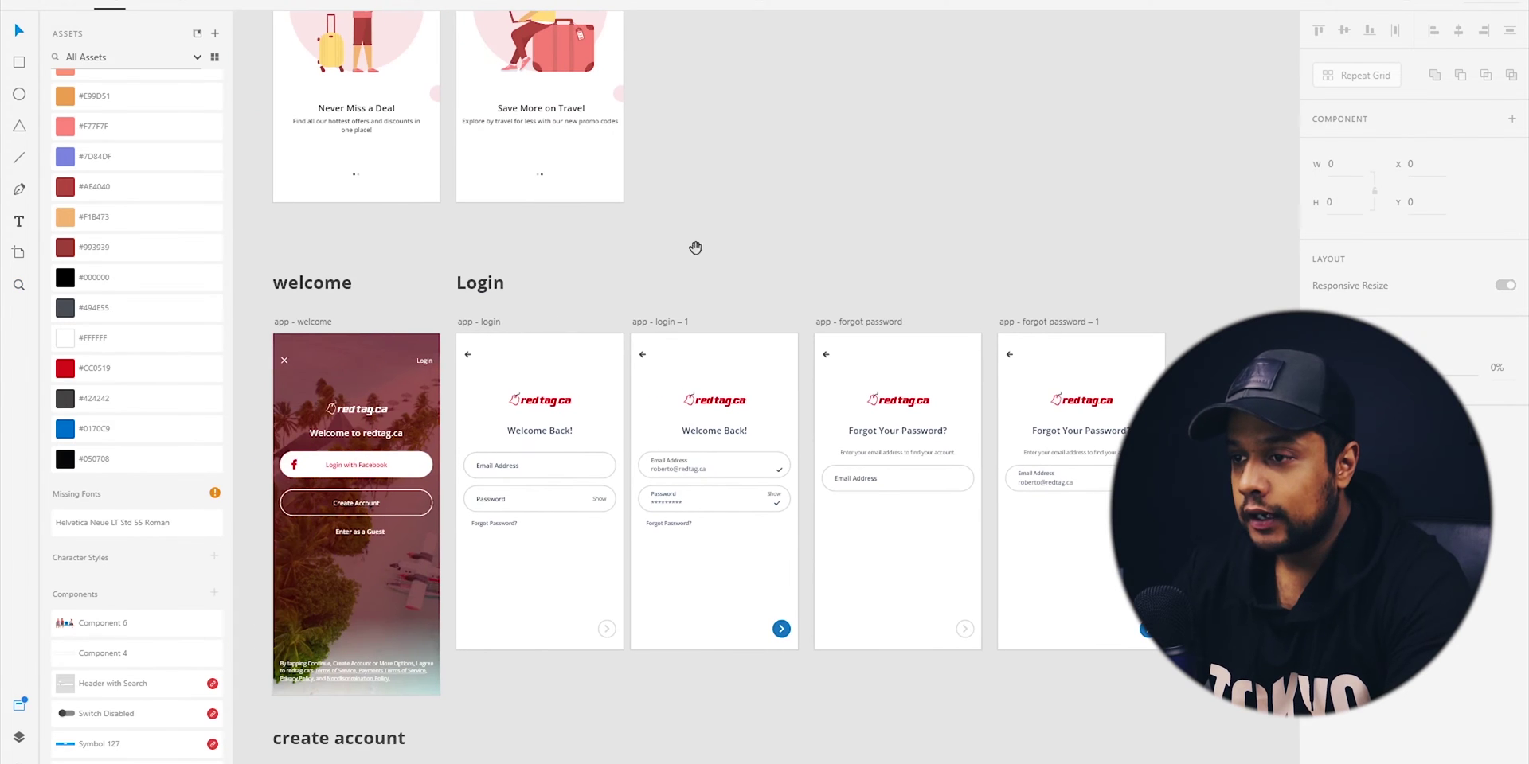
click(479, 324)
shift+click(672, 320)
shift+click(836, 321)
shift+click(1029, 322)
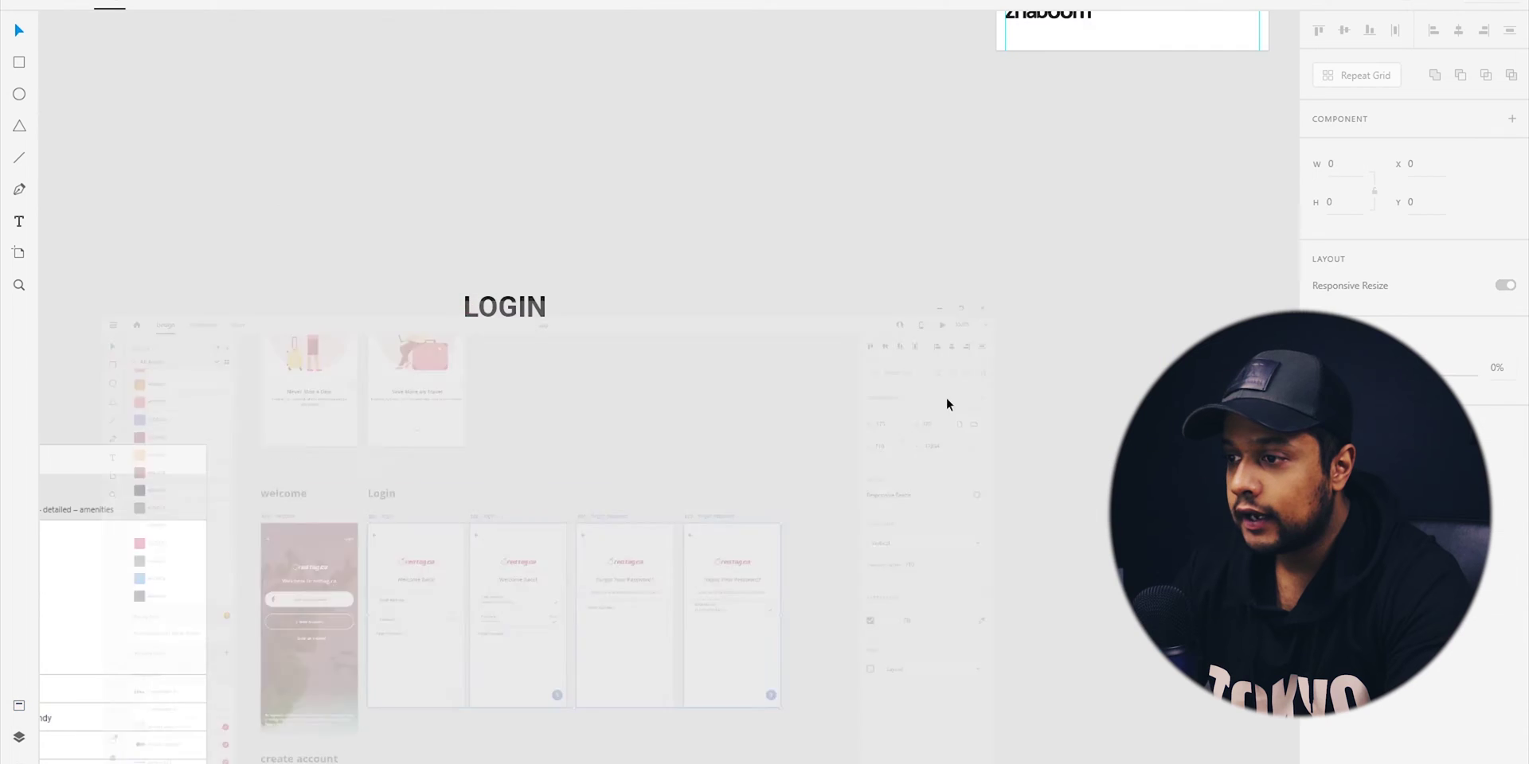
key(ctrl+v)
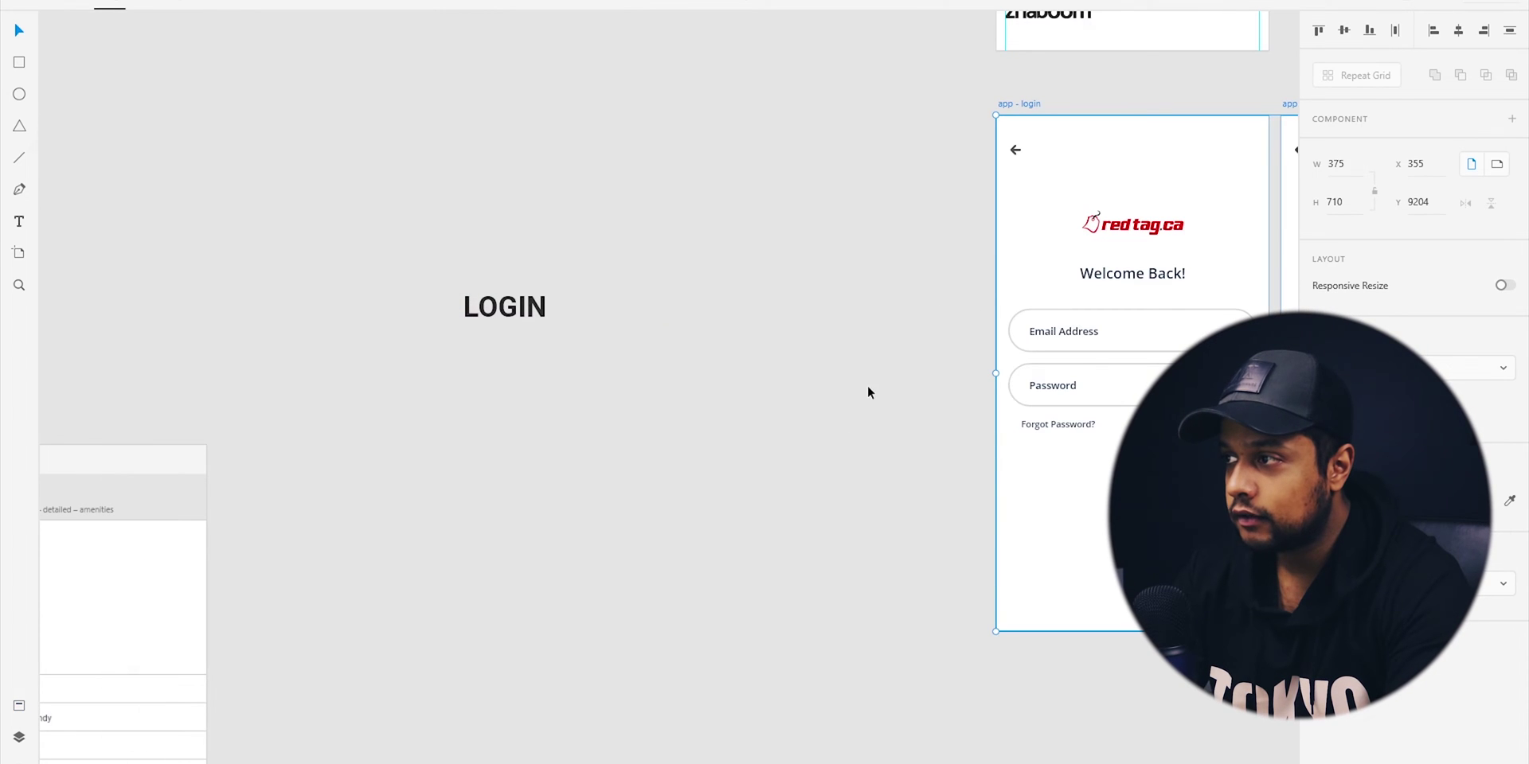
drag(1001, 102, 465, 347)
click(399, 478)
scroll(400, 492, down, 3)
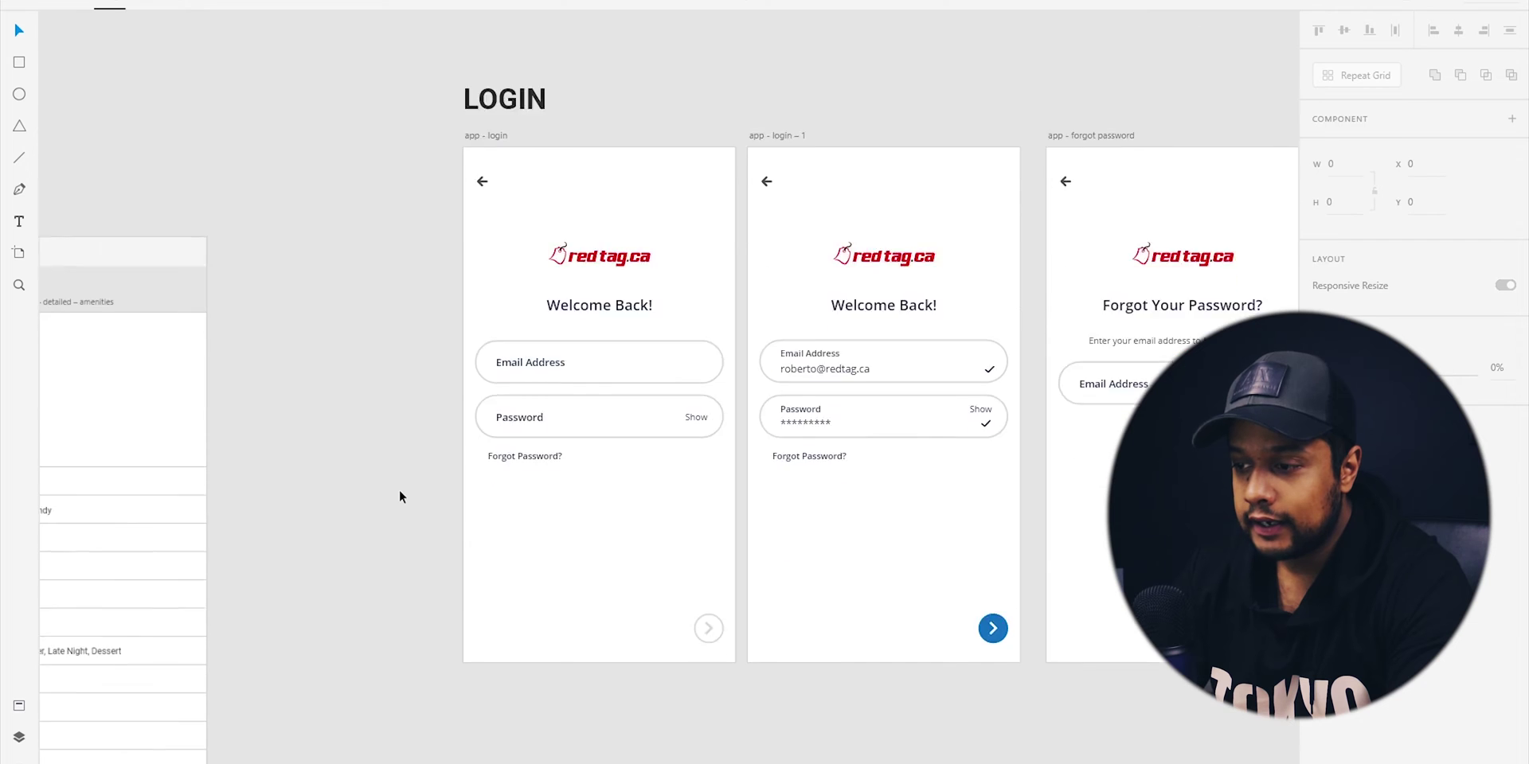
Duplicate the LOGIN heading below the login artboards and change its text to CREATE ACCOUNT in uppercase
scroll(531, 192, up, 2)
scroll(532, 193, down, 2)
scroll(528, 203, up, 1)
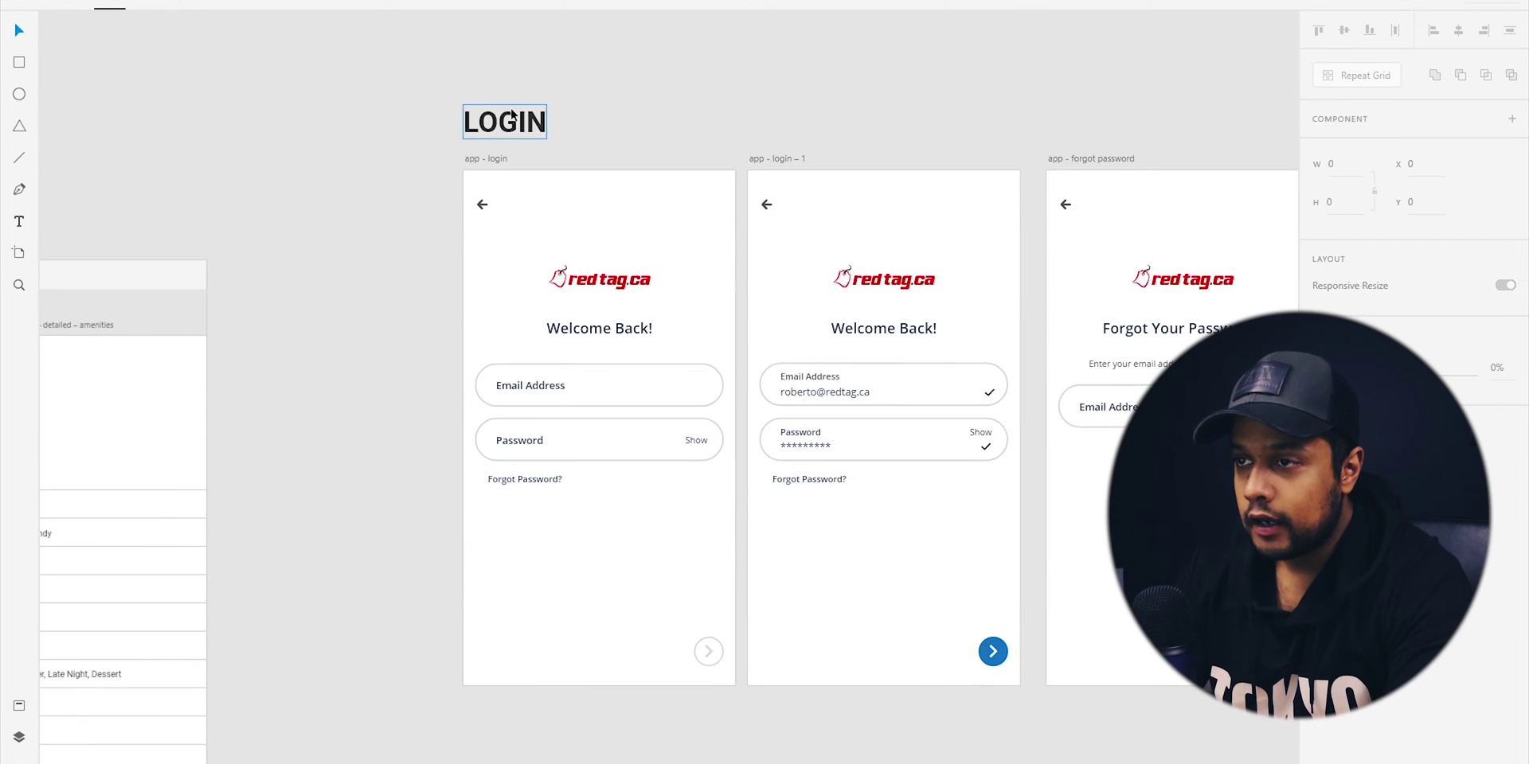
scroll(513, 109, down, 1)
key(ctrl+minus)
scroll(514, 112, down, 1)
drag(523, 75, 542, 610)
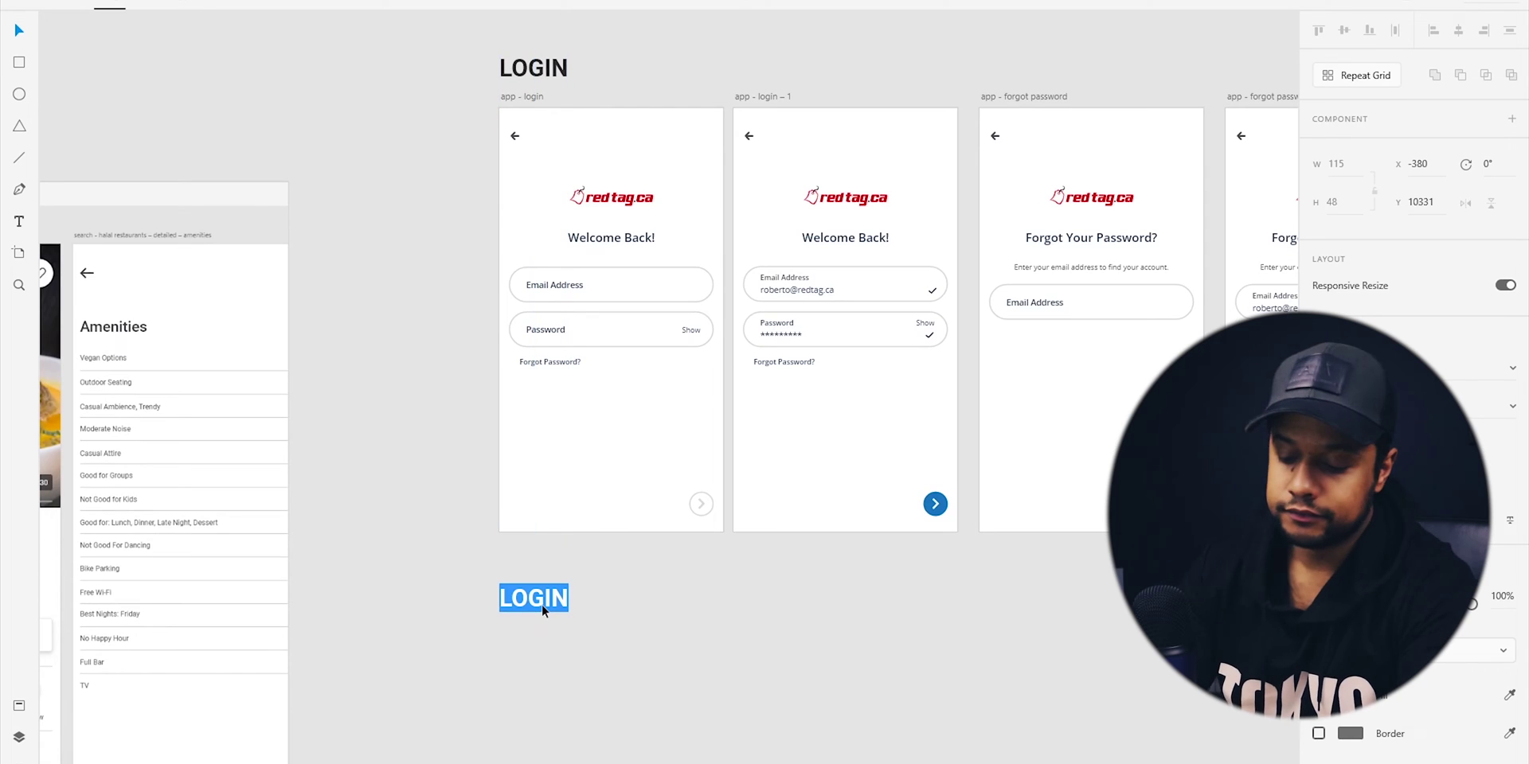
text(create account)
key(Escape)
scroll(764, 587, down, 5)
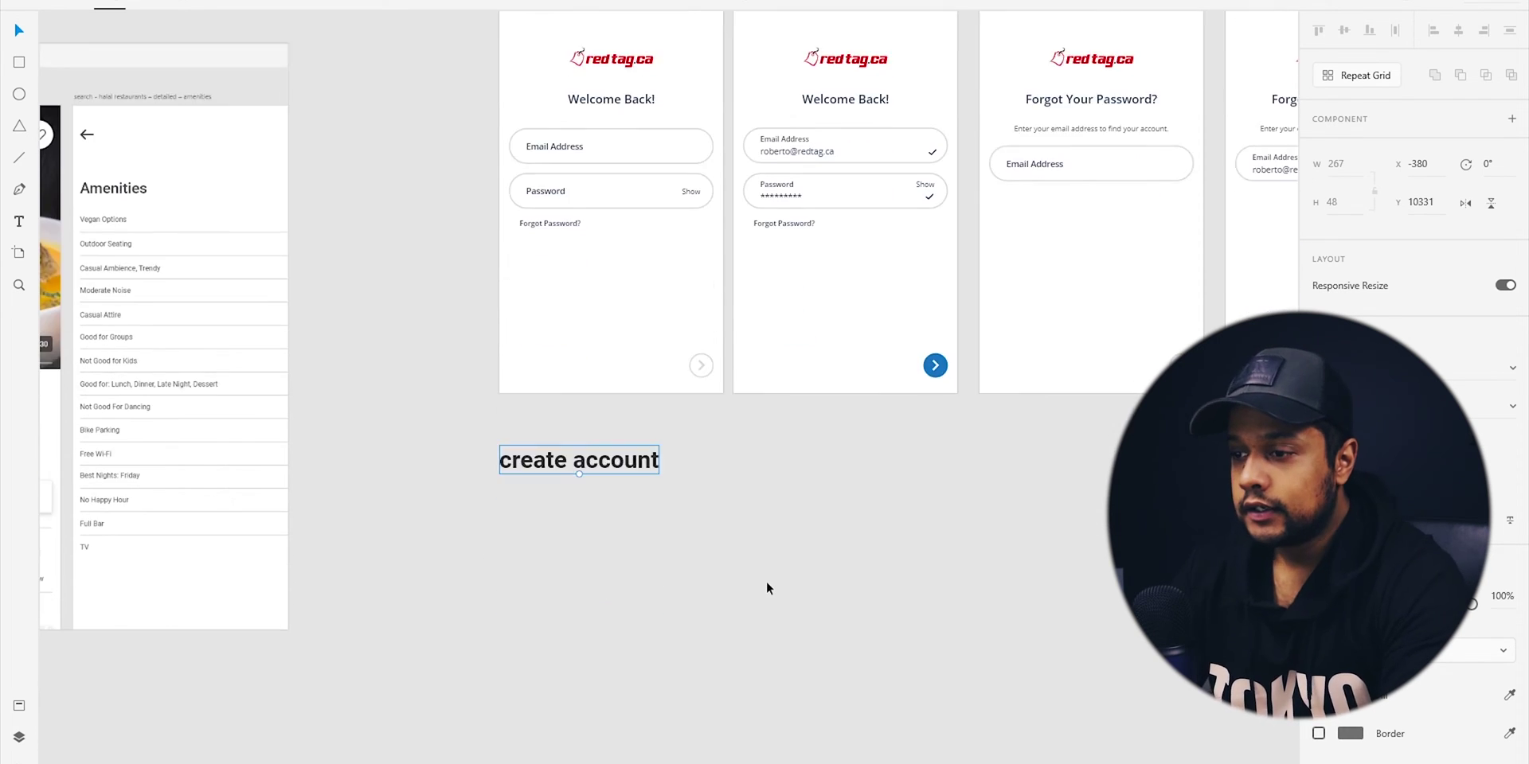
click(1318, 520)
click(719, 513)
scroll(605, 549, down, 2)
Copy the seven create account artboards from the redtag document and align them under the CREATE ACCOUNT heading in the zhaboom document
mouse_move(250, 762)
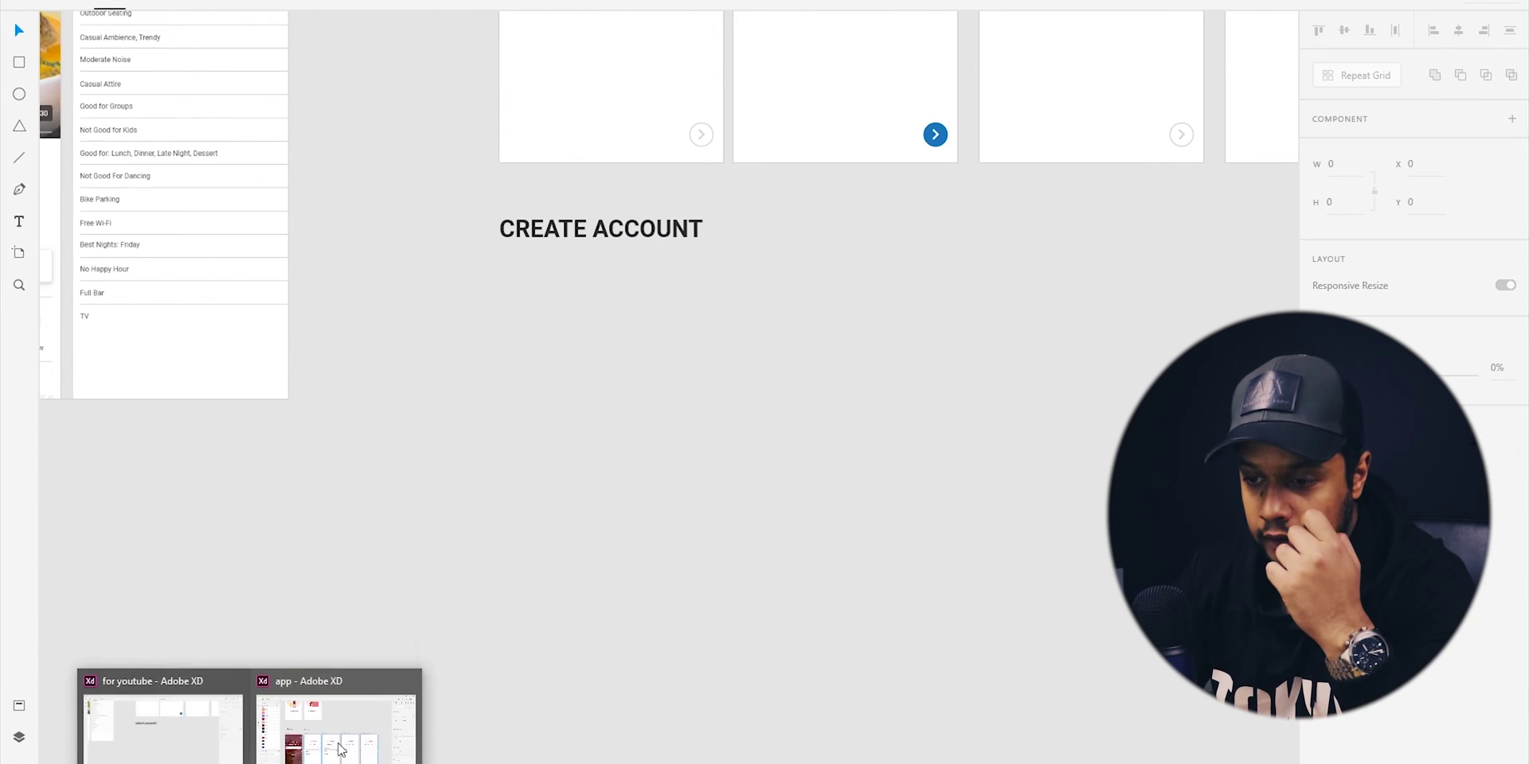
click(341, 716)
scroll(734, 377, down, 6)
scroll(723, 396, down, 1)
click(749, 251)
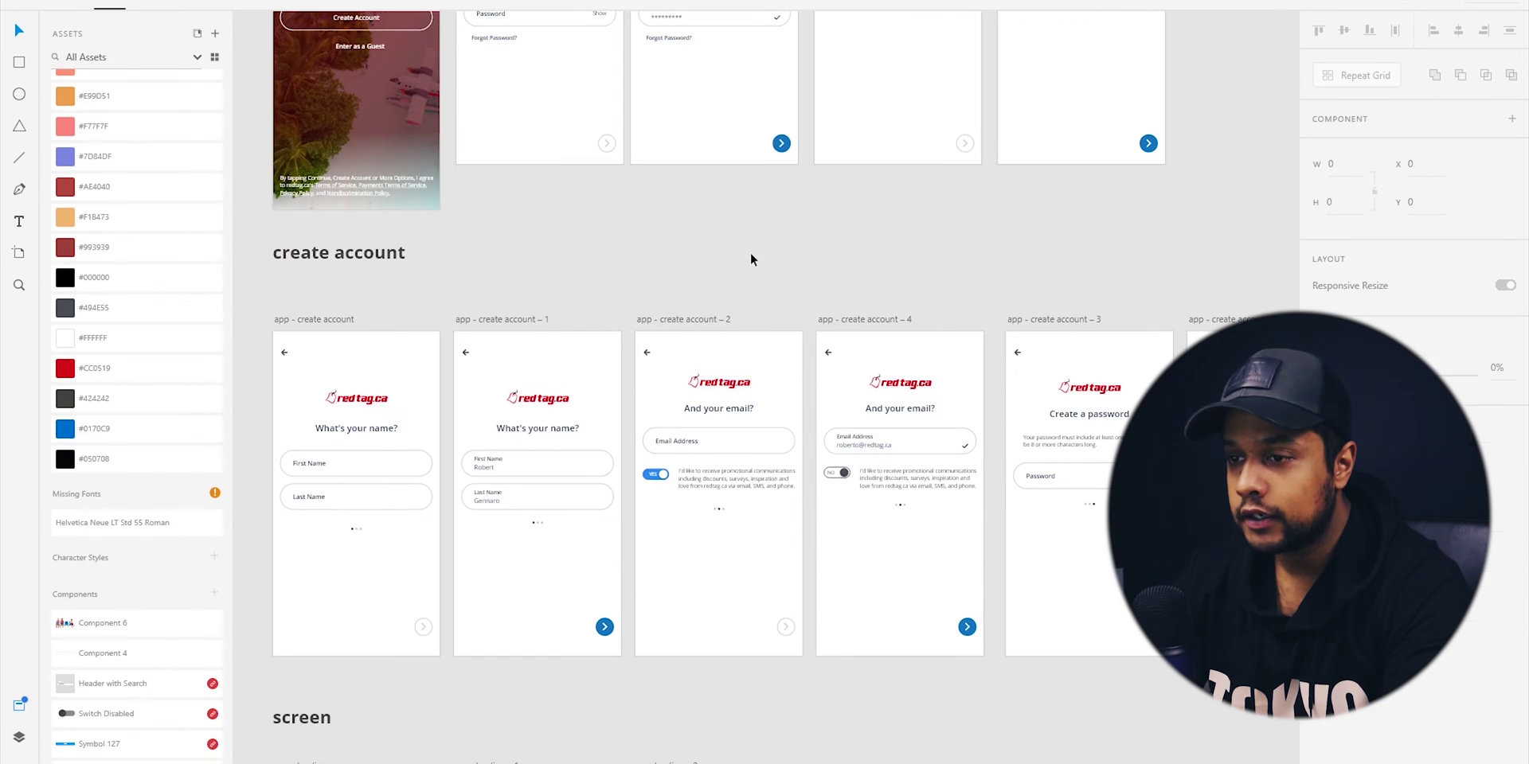
scroll(726, 293, down, 3)
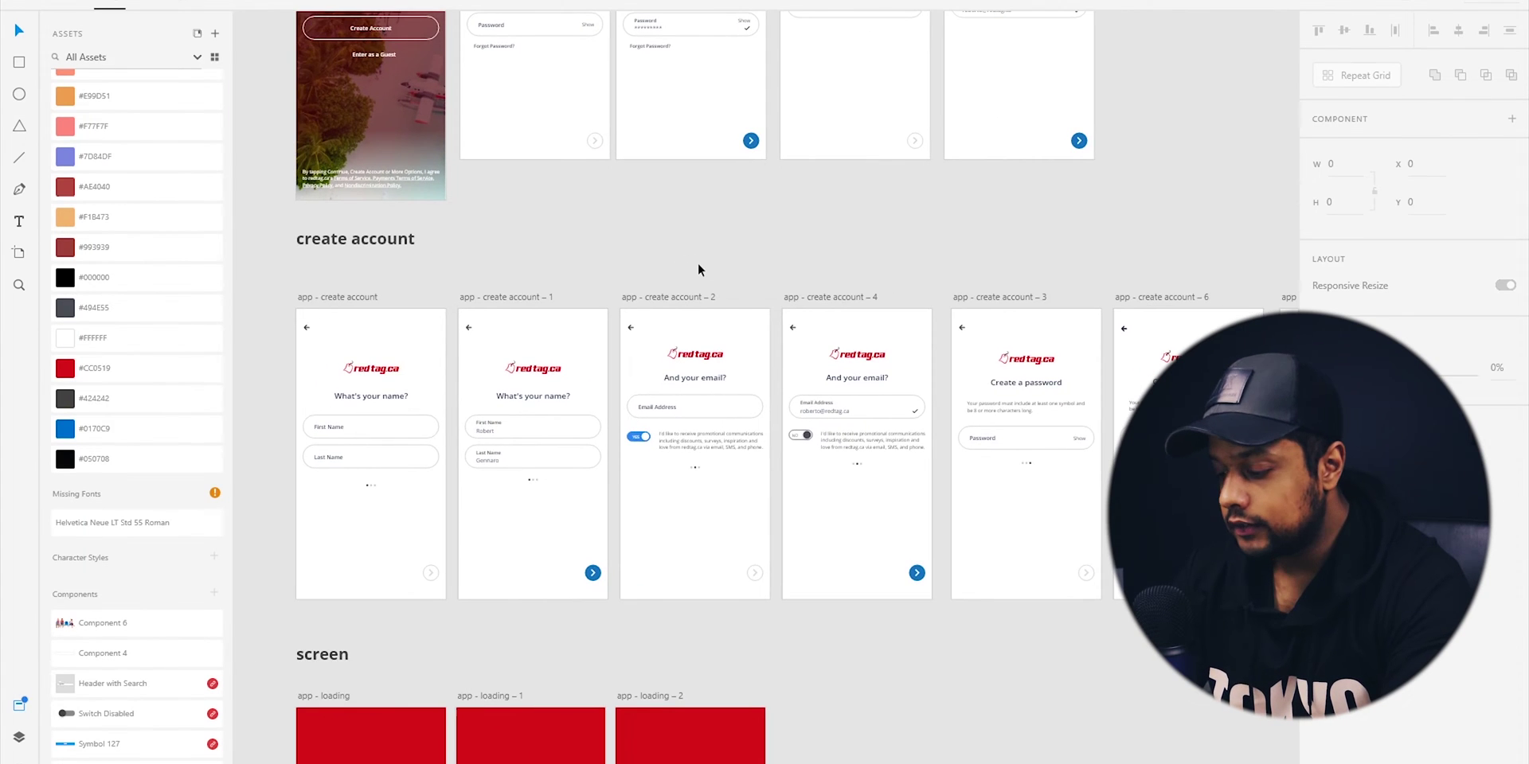
scroll(699, 264, down, 2)
click(515, 328)
shift+click(600, 322)
shift+click(750, 330)
shift+click(825, 328)
shift+click(915, 327)
shift+click(1040, 327)
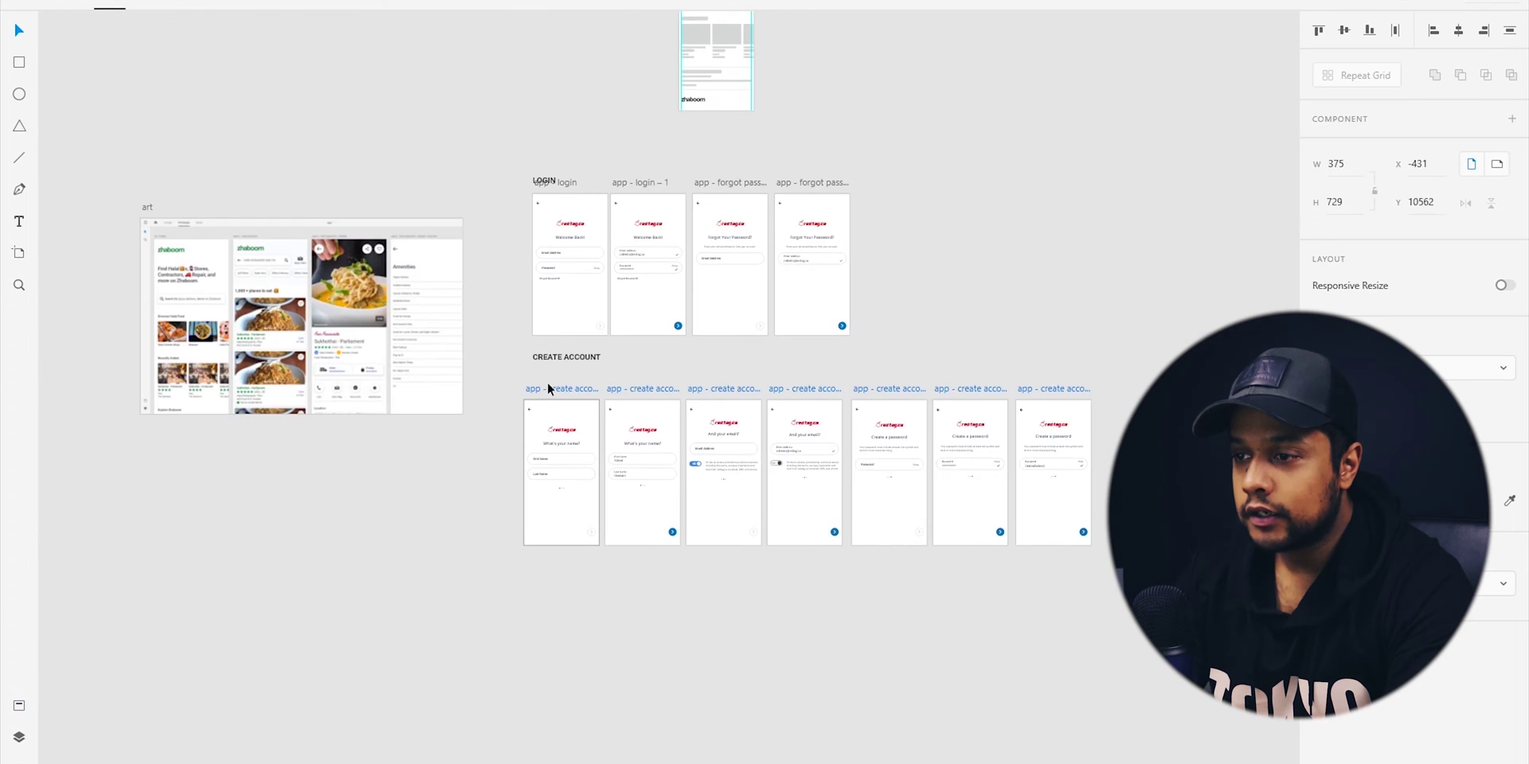
drag(547, 382, 558, 371)
click(485, 462)
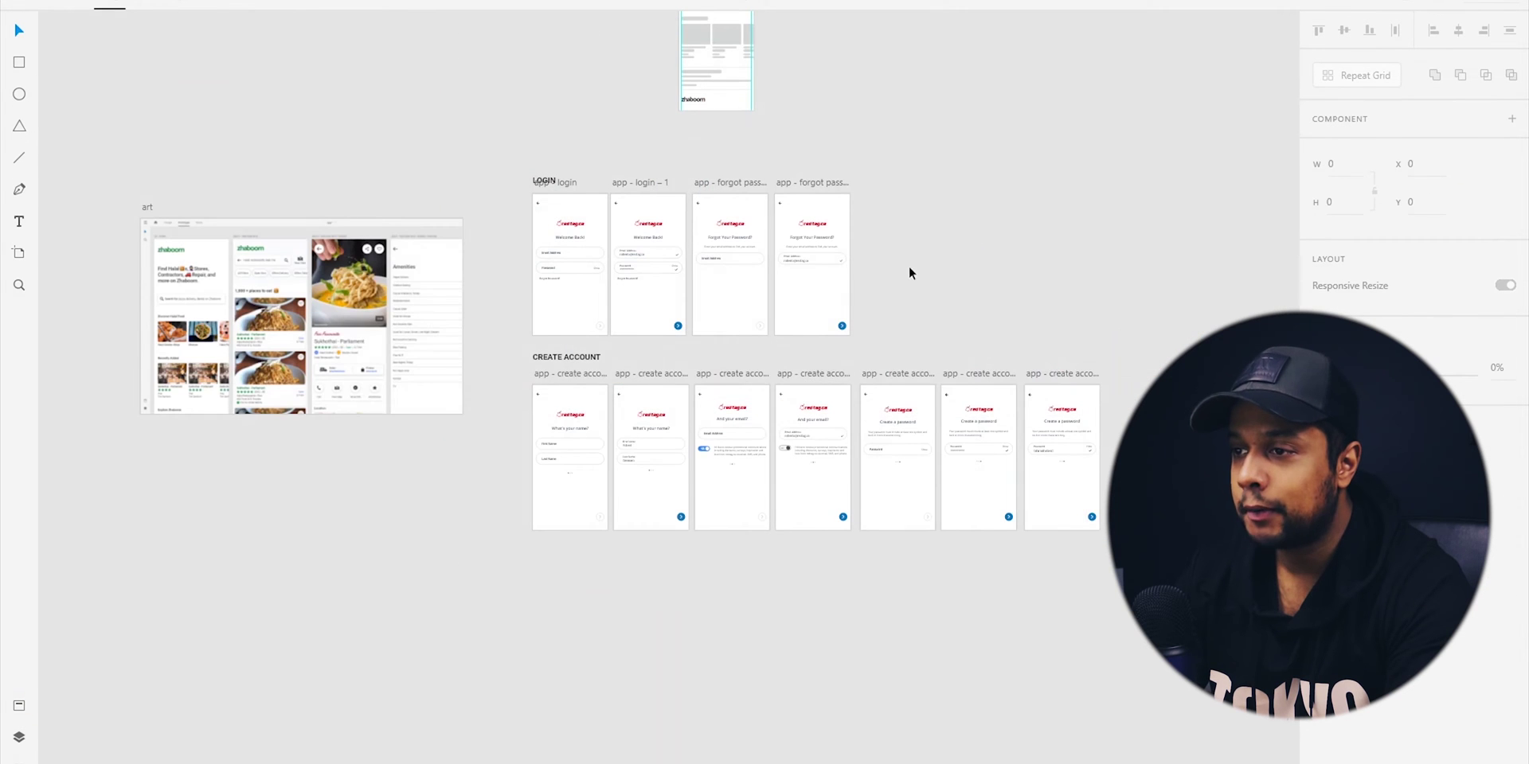
Examine the logo, headings, input fields and links on the pasted login and forgot password screens
drag(140, 301, 2, 382)
click(896, 337)
drag(864, 334, 568, 385)
scroll(670, 402, up, 5)
drag(696, 484, 215, 386)
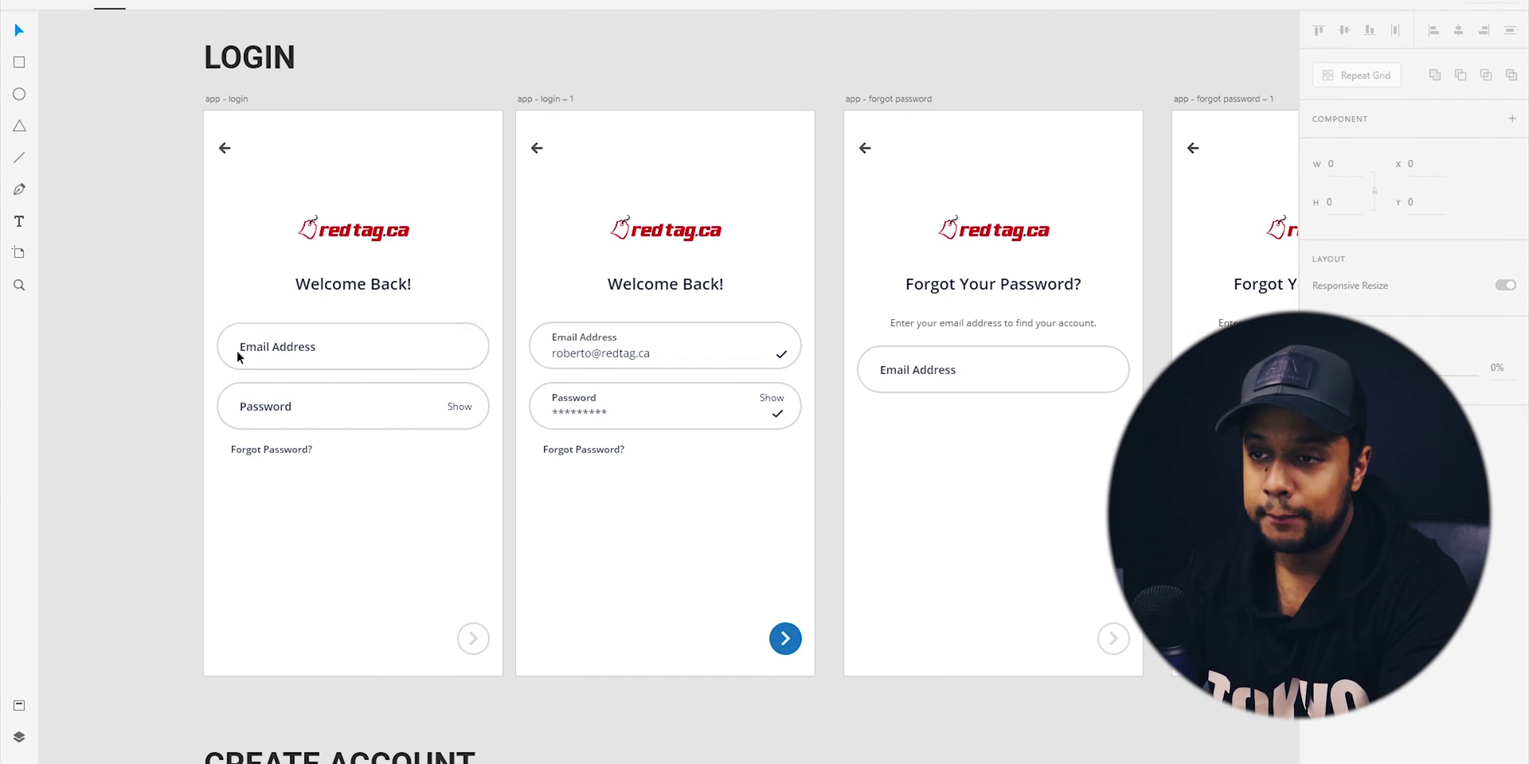
double_click(381, 288)
key(Escape)
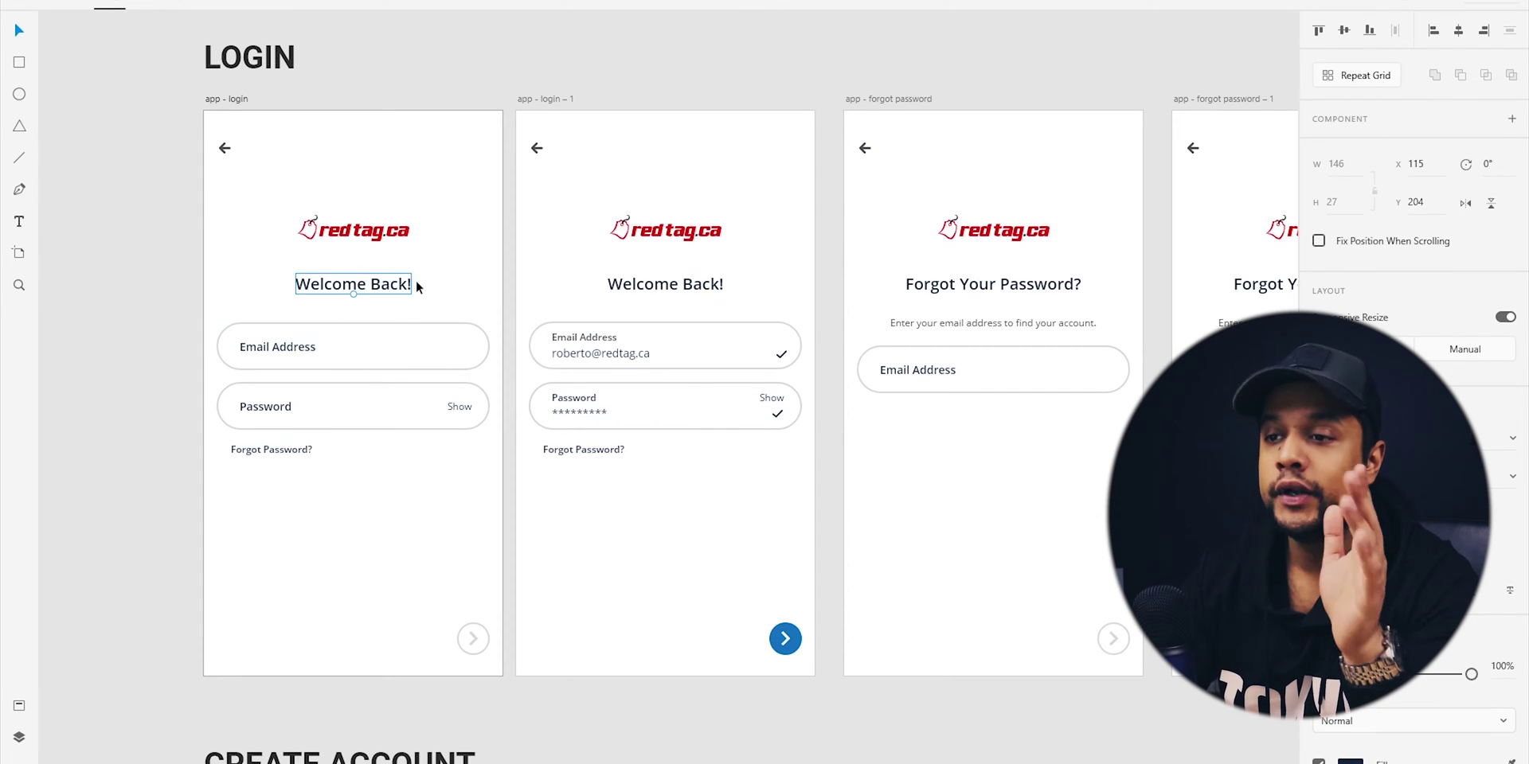
click(443, 264)
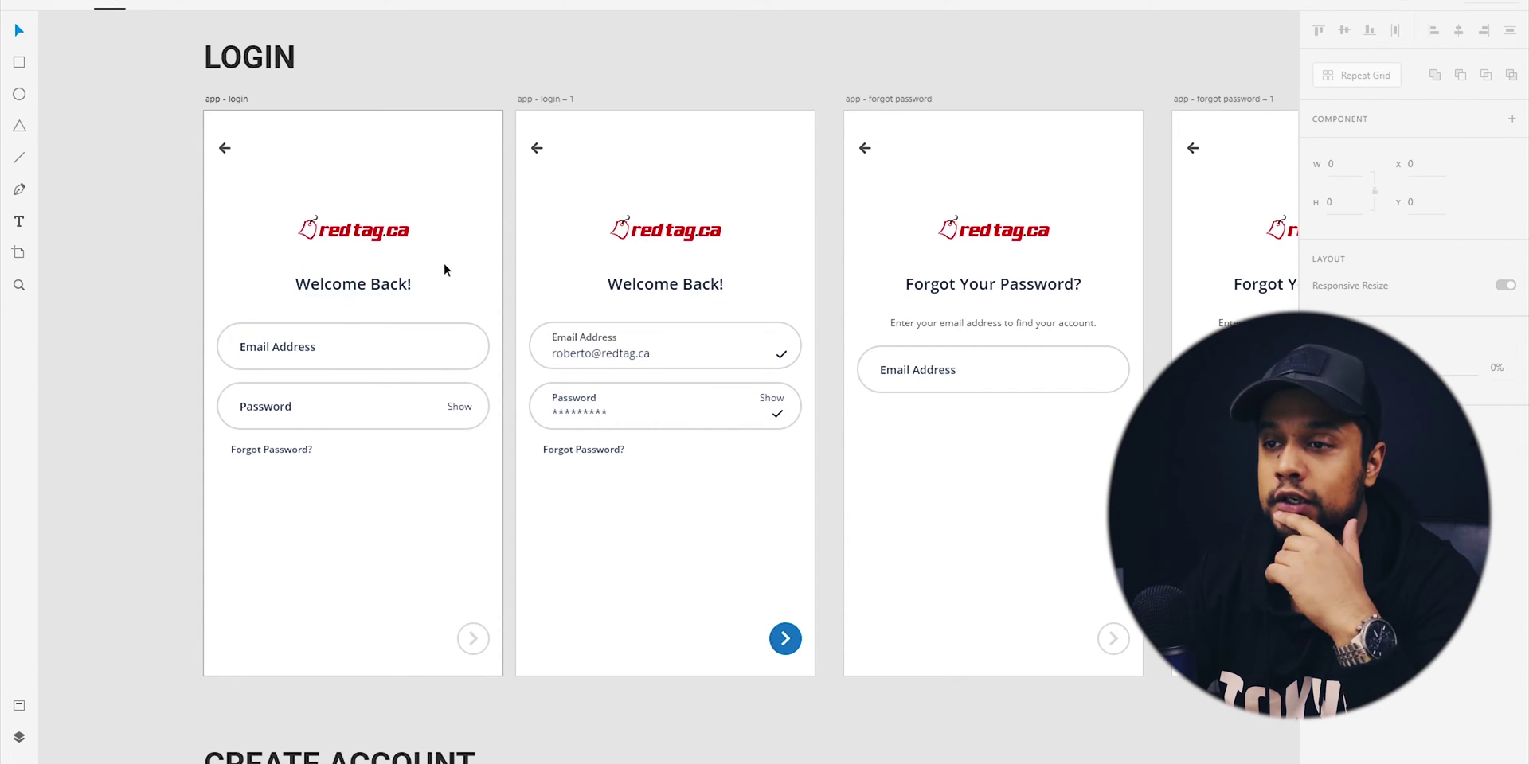
click(334, 232)
click(409, 426)
click(402, 352)
click(402, 369)
click(634, 534)
click(247, 450)
key(Escape)
scroll(343, 506, up, 10)
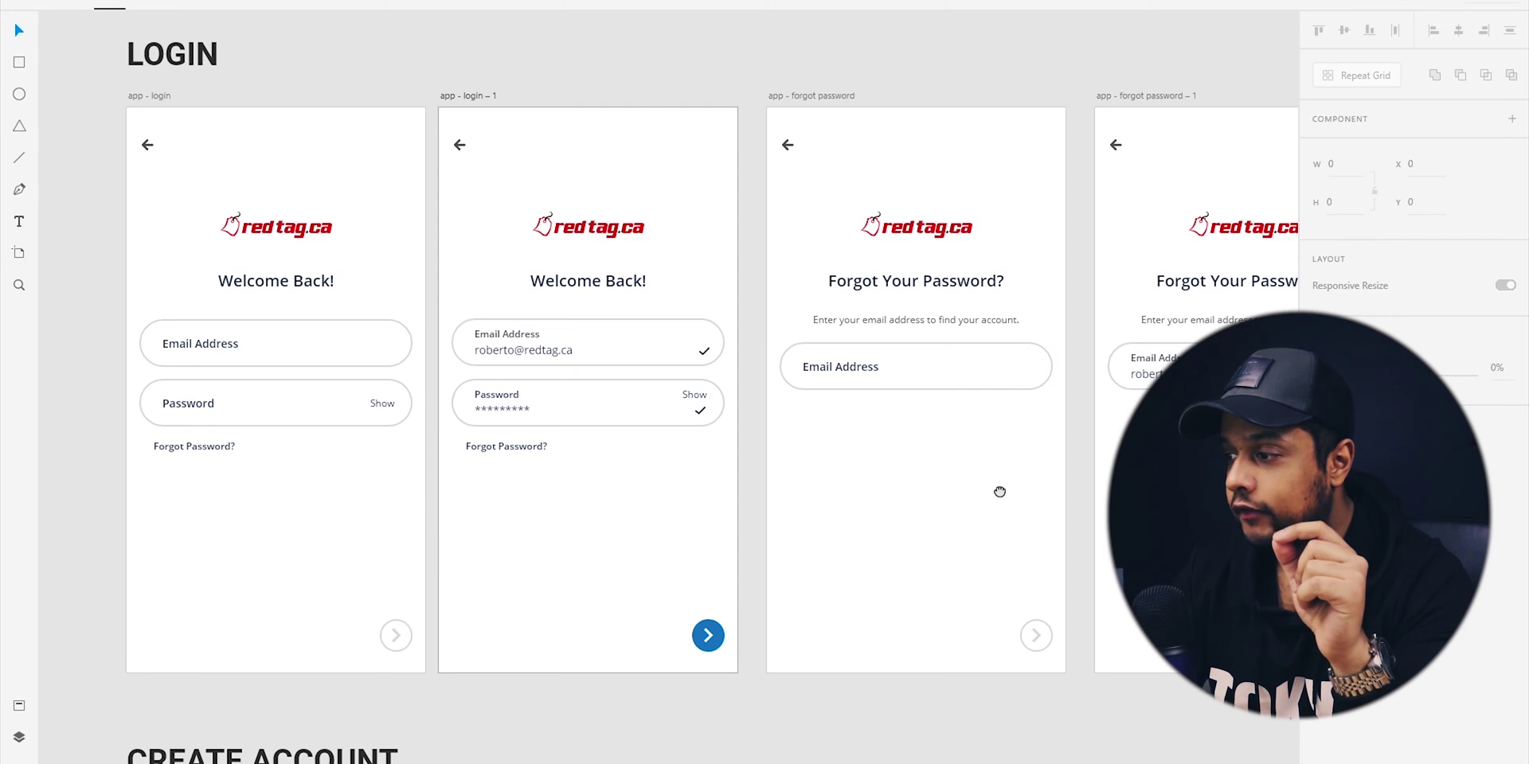
drag(1010, 498, 937, 508)
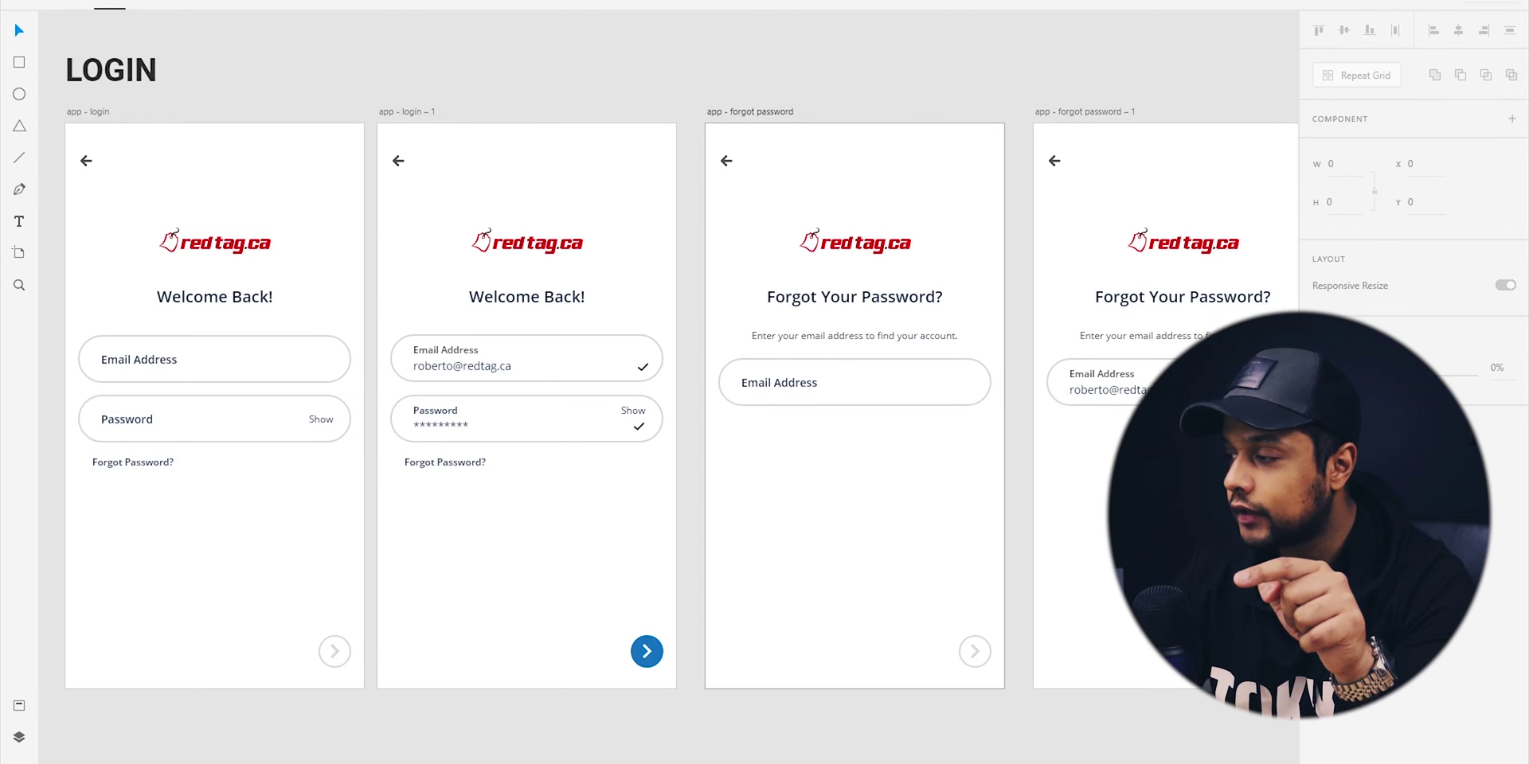
drag(1132, 535, 1016, 545)
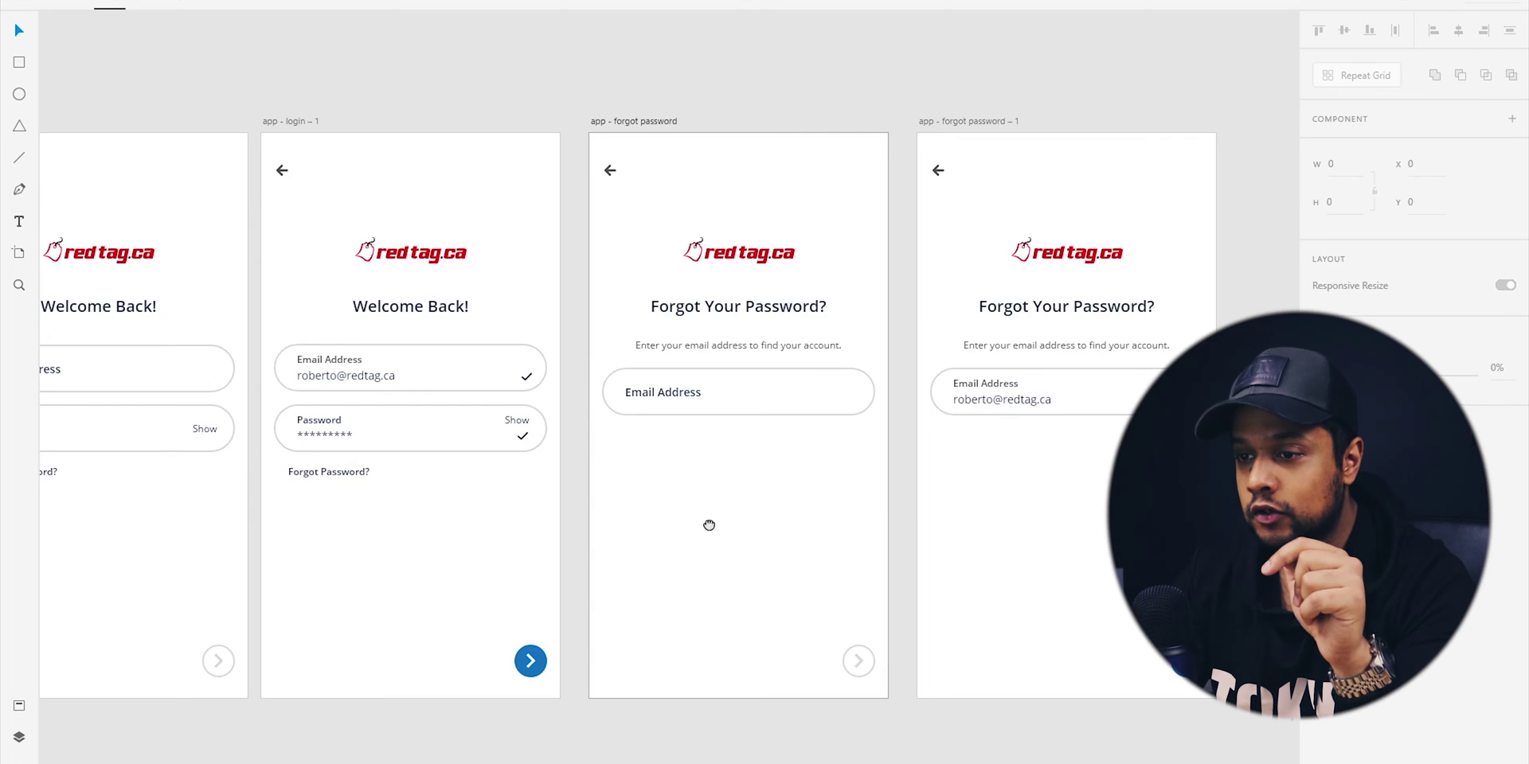
drag(708, 524, 907, 512)
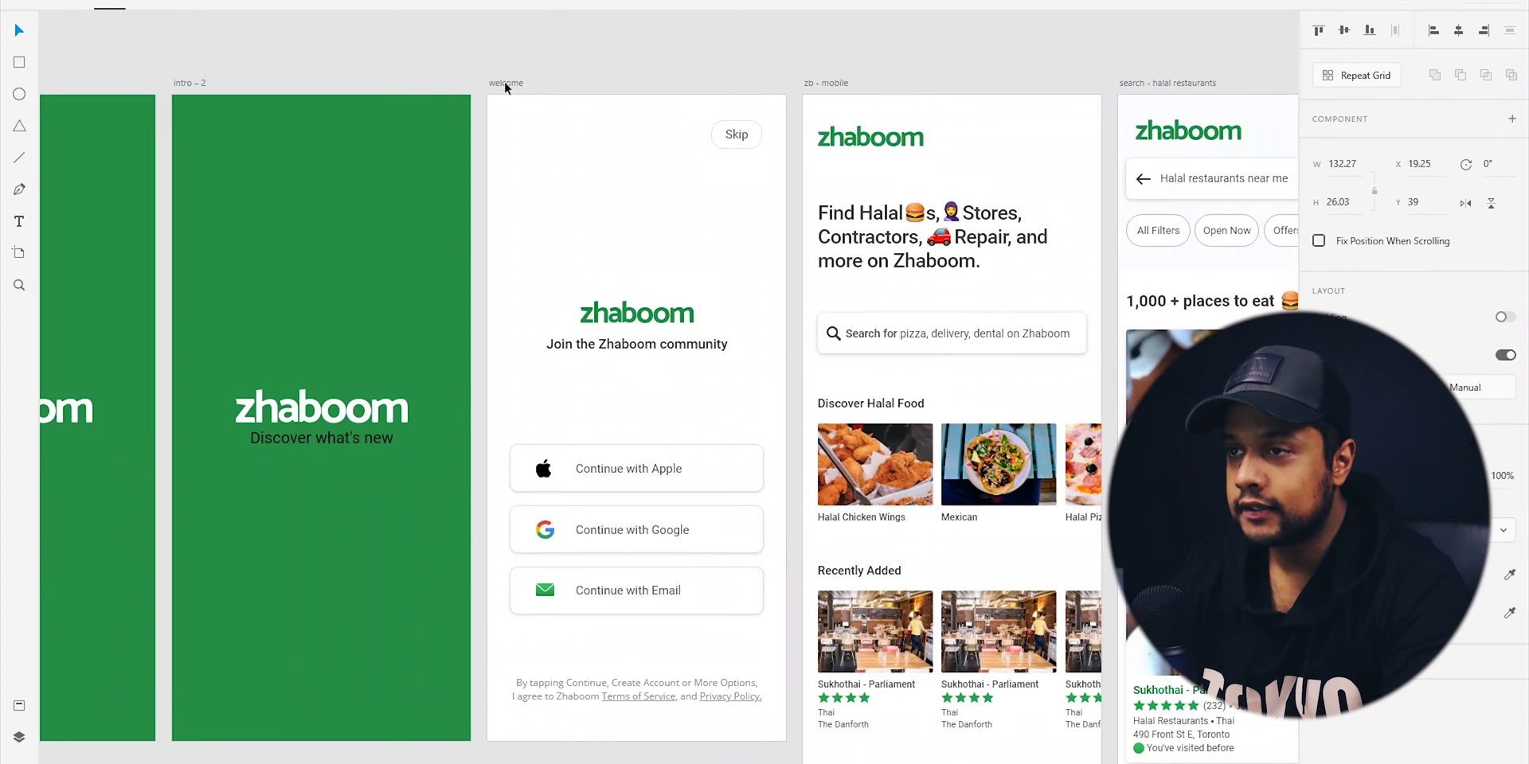
Copy the welcome artboard and place the duplicate to the left of the login and create account rows
click(504, 82)
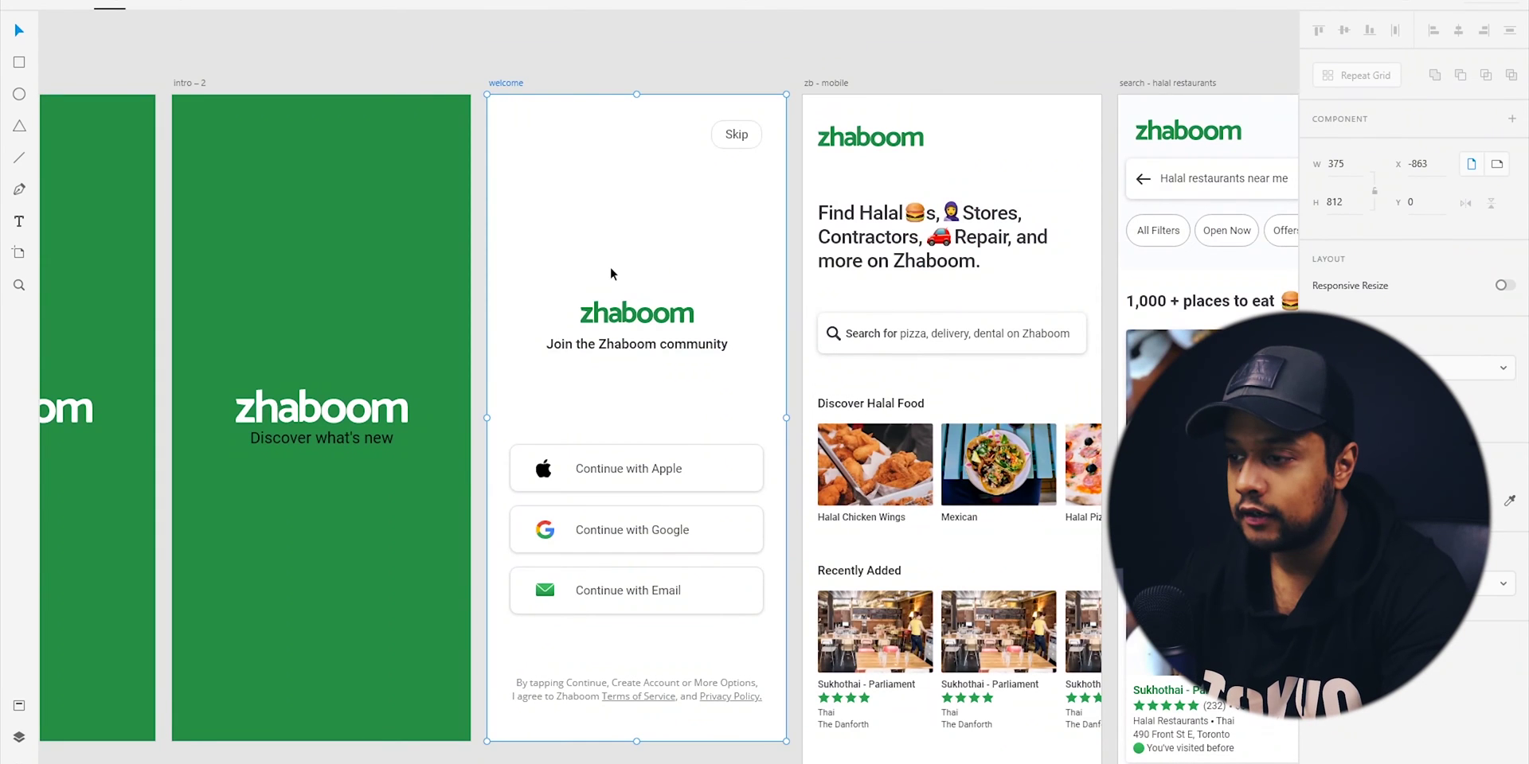
scroll(627, 279, down, 10)
scroll(663, 283, down, 10)
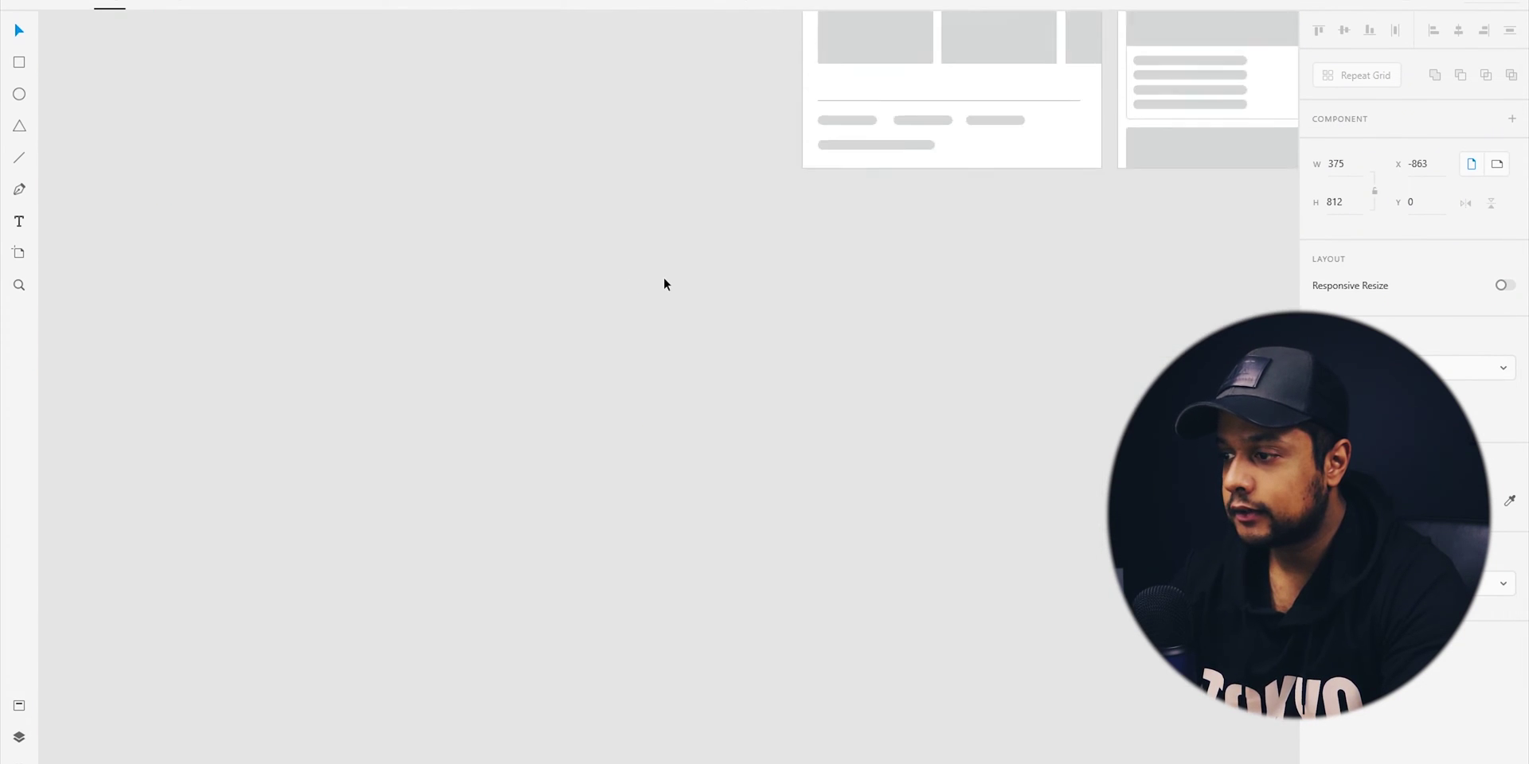
scroll(663, 277, down, 5)
click(662, 276)
scroll(634, 254, up, 2)
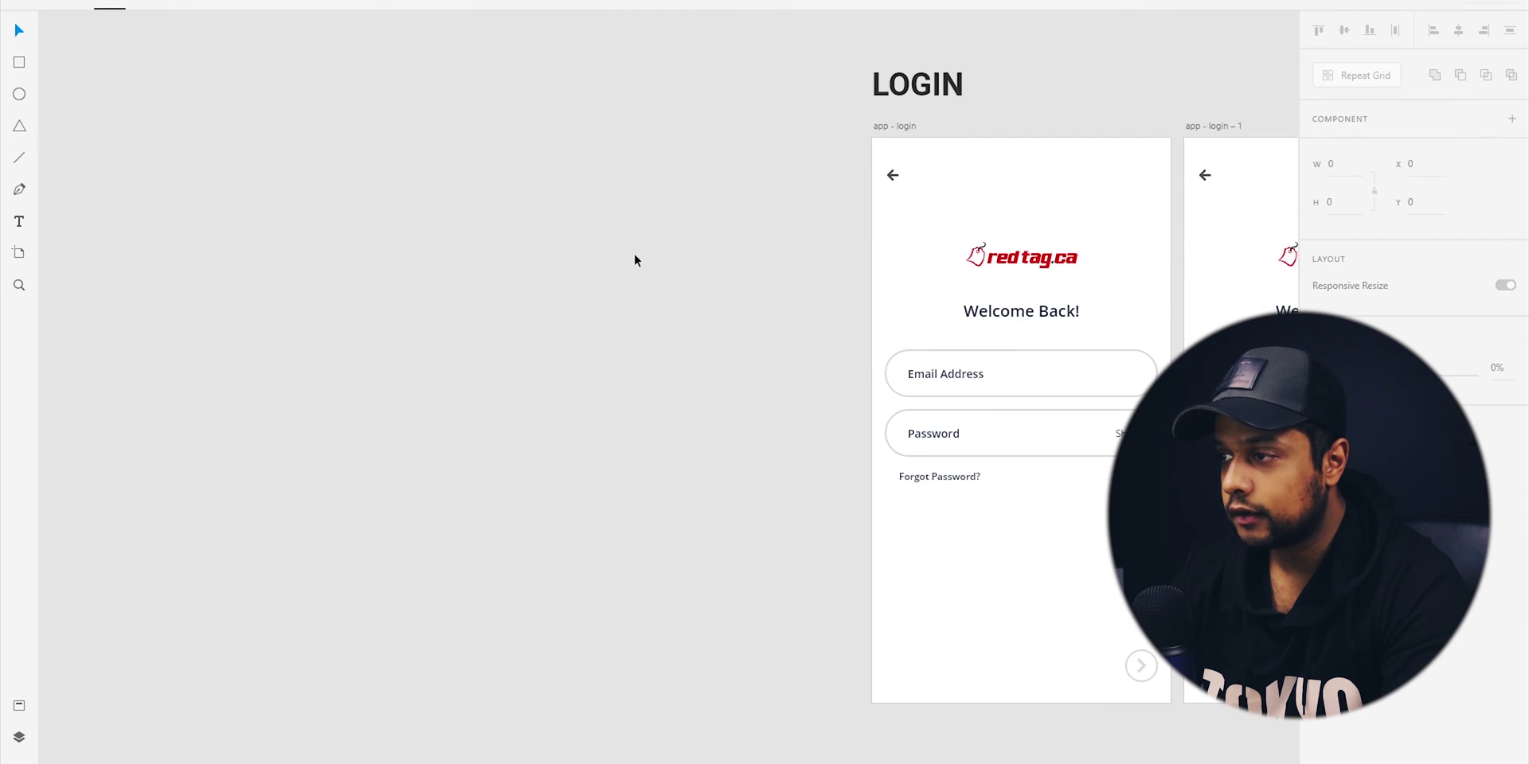
drag(485, 265, 808, 254)
key(ctrl+v)
key(ctrl+3)
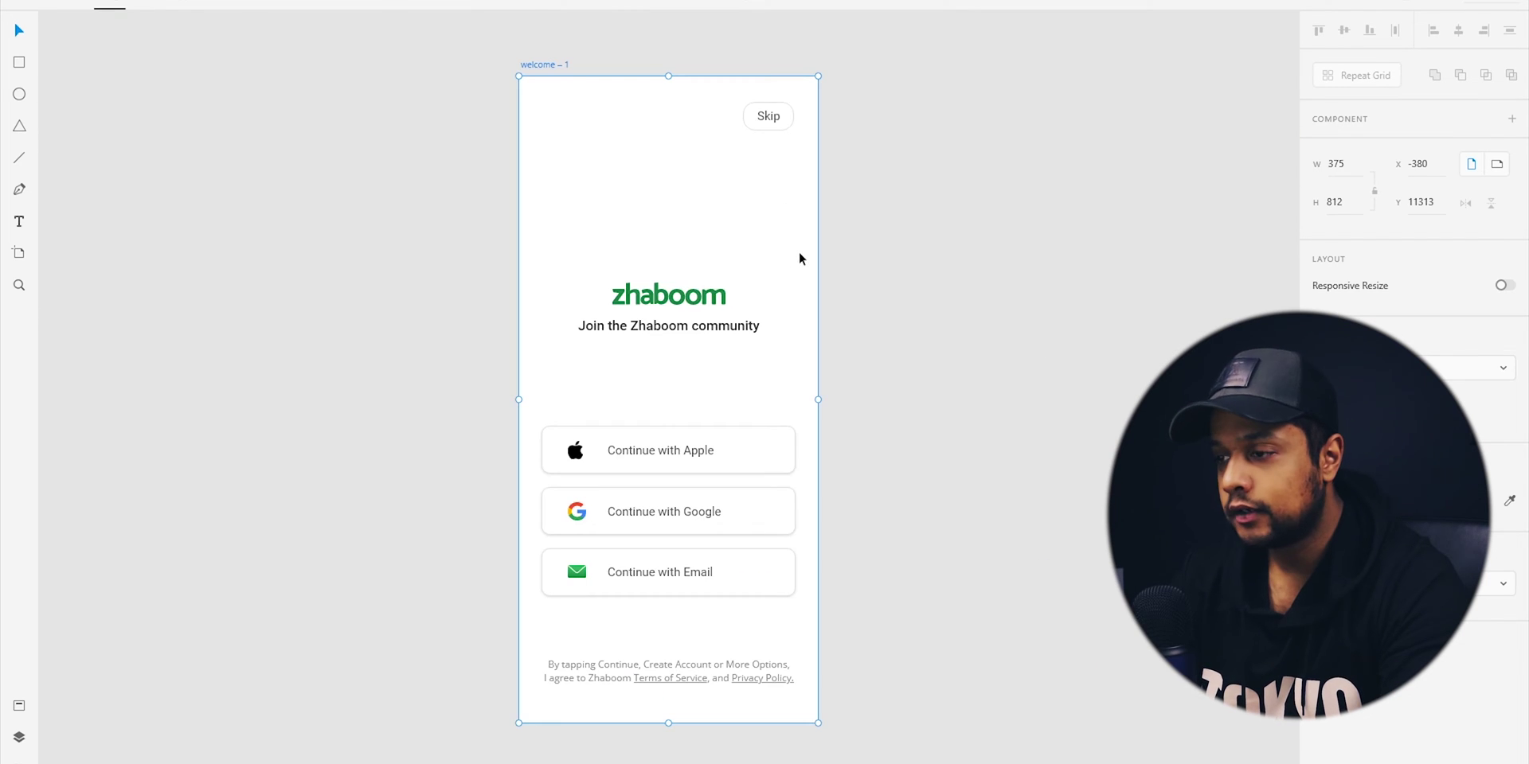
scroll(799, 258, down, 6)
drag(637, 465, 451, 164)
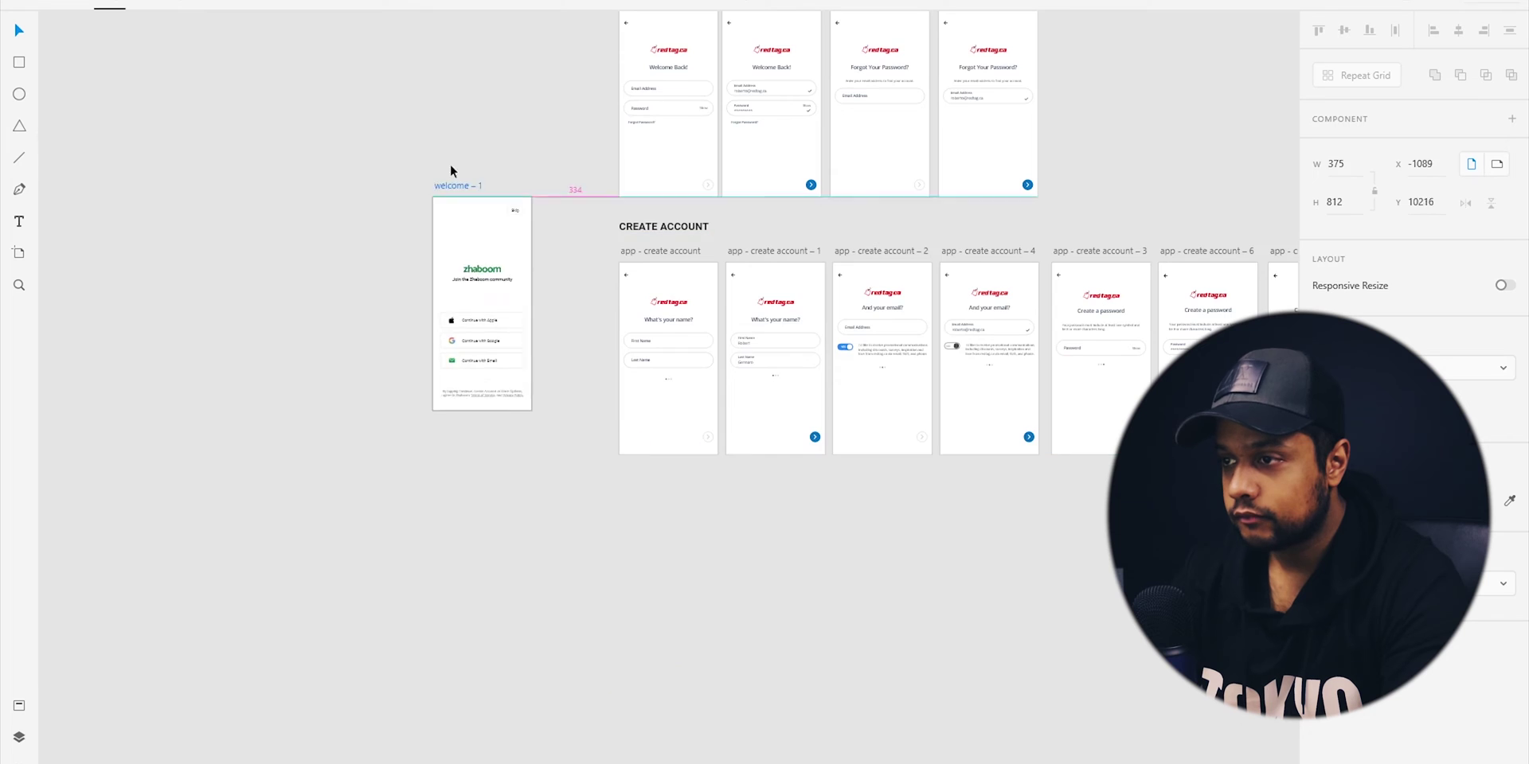
Move the duplicated welcome artboard beside the first login artboard, aligned with its upper edge
scroll(462, 140, up, 4)
drag(475, 376, 542, 228)
scroll(543, 228, up, 5)
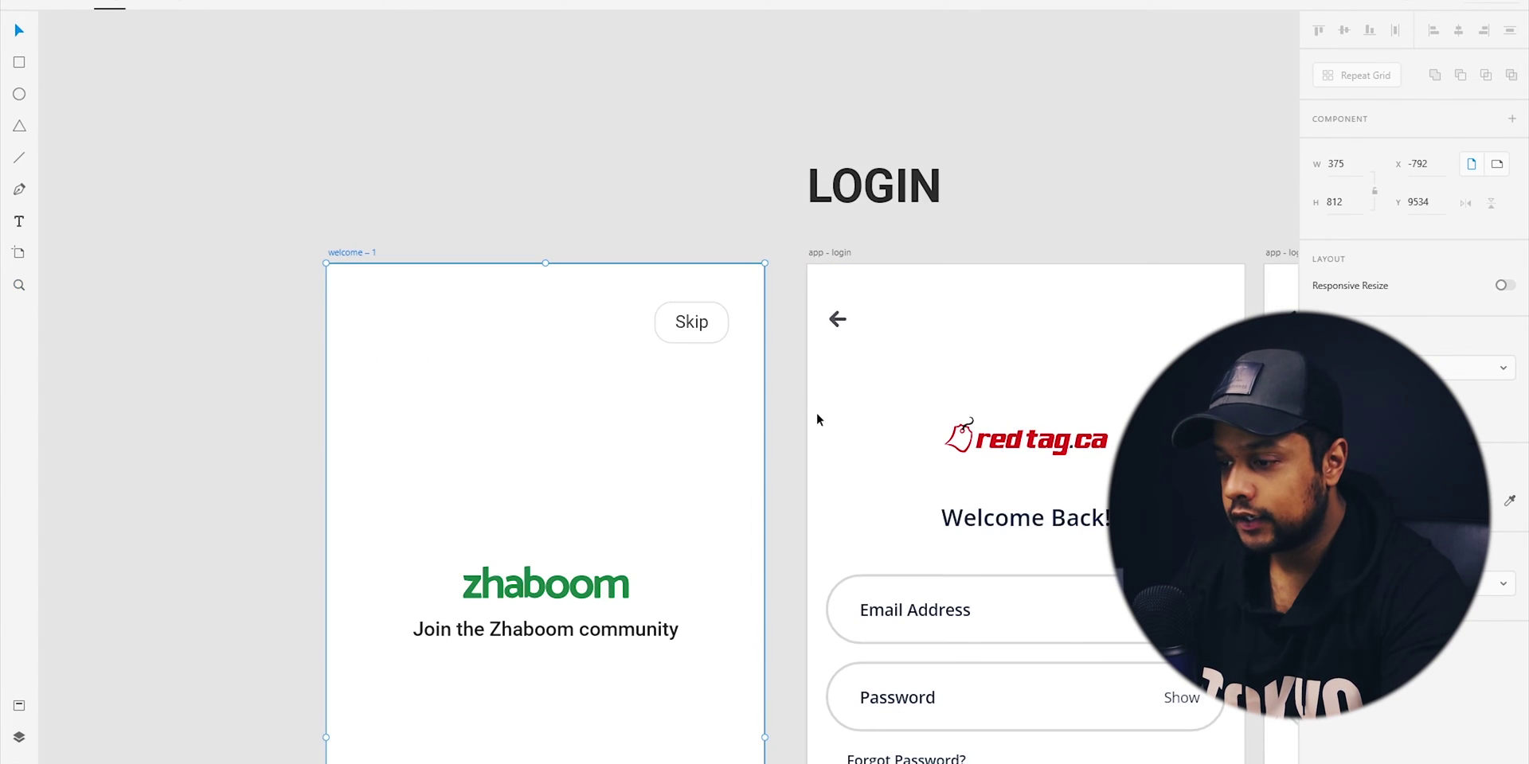
key(ctrl+1)
drag(815, 414, 741, 208)
click(779, 538)
scroll(780, 539, up, 1)
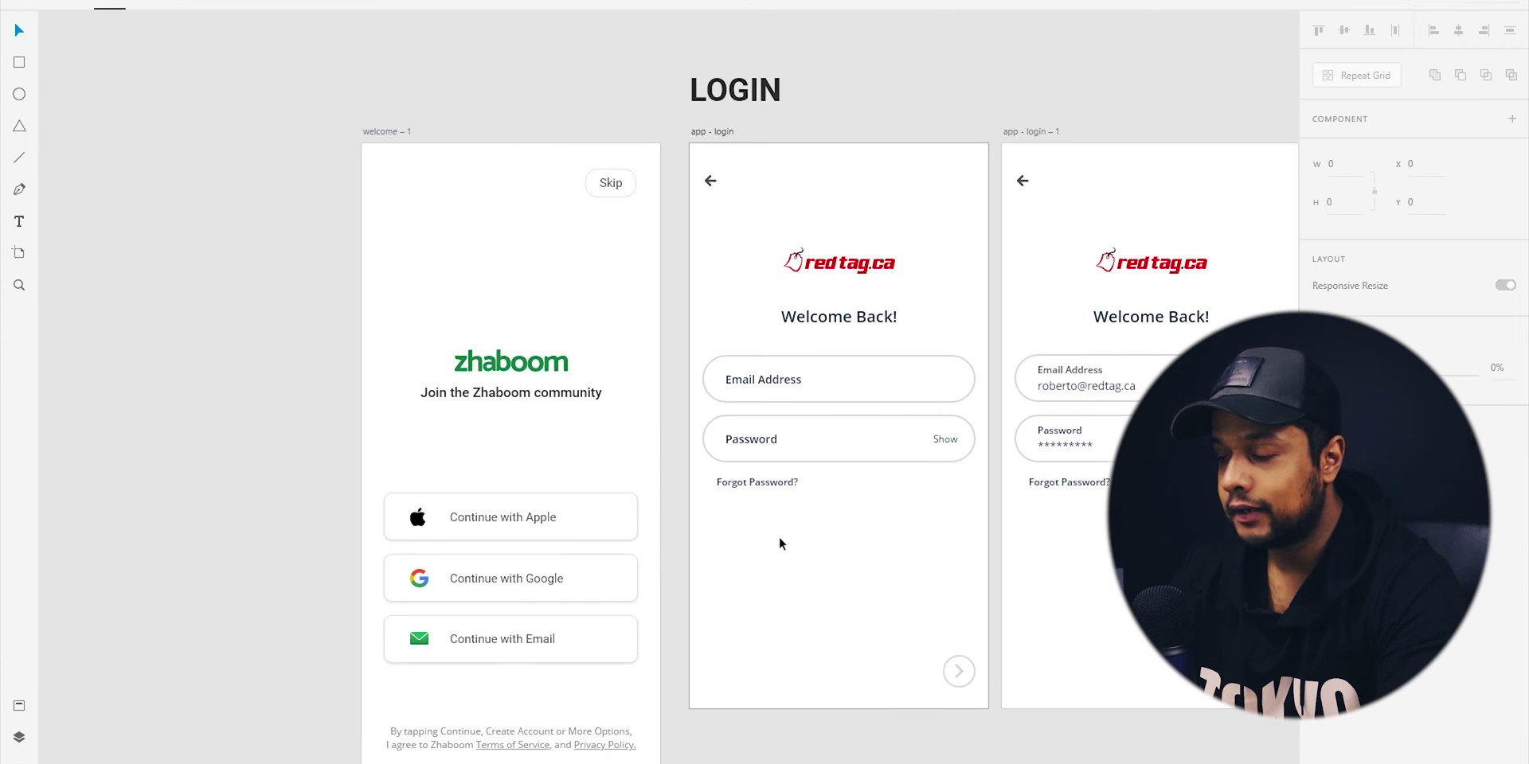
Replace the tagline under the zhaboom logo on the duplicated welcome artboard with the login artboard's "Welcome Back!" heading text
click(529, 393)
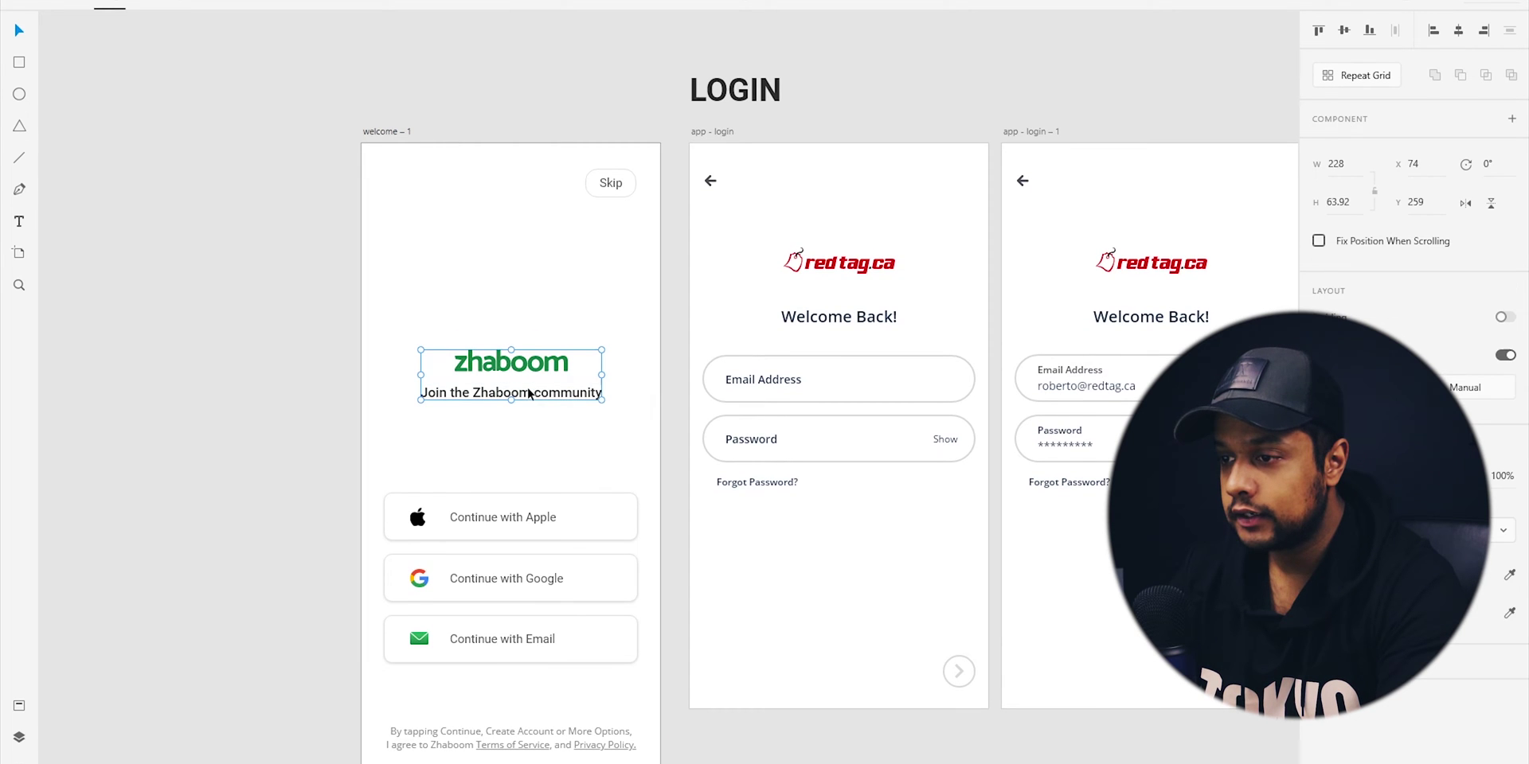
double_click(815, 318)
key(ctrl+c)
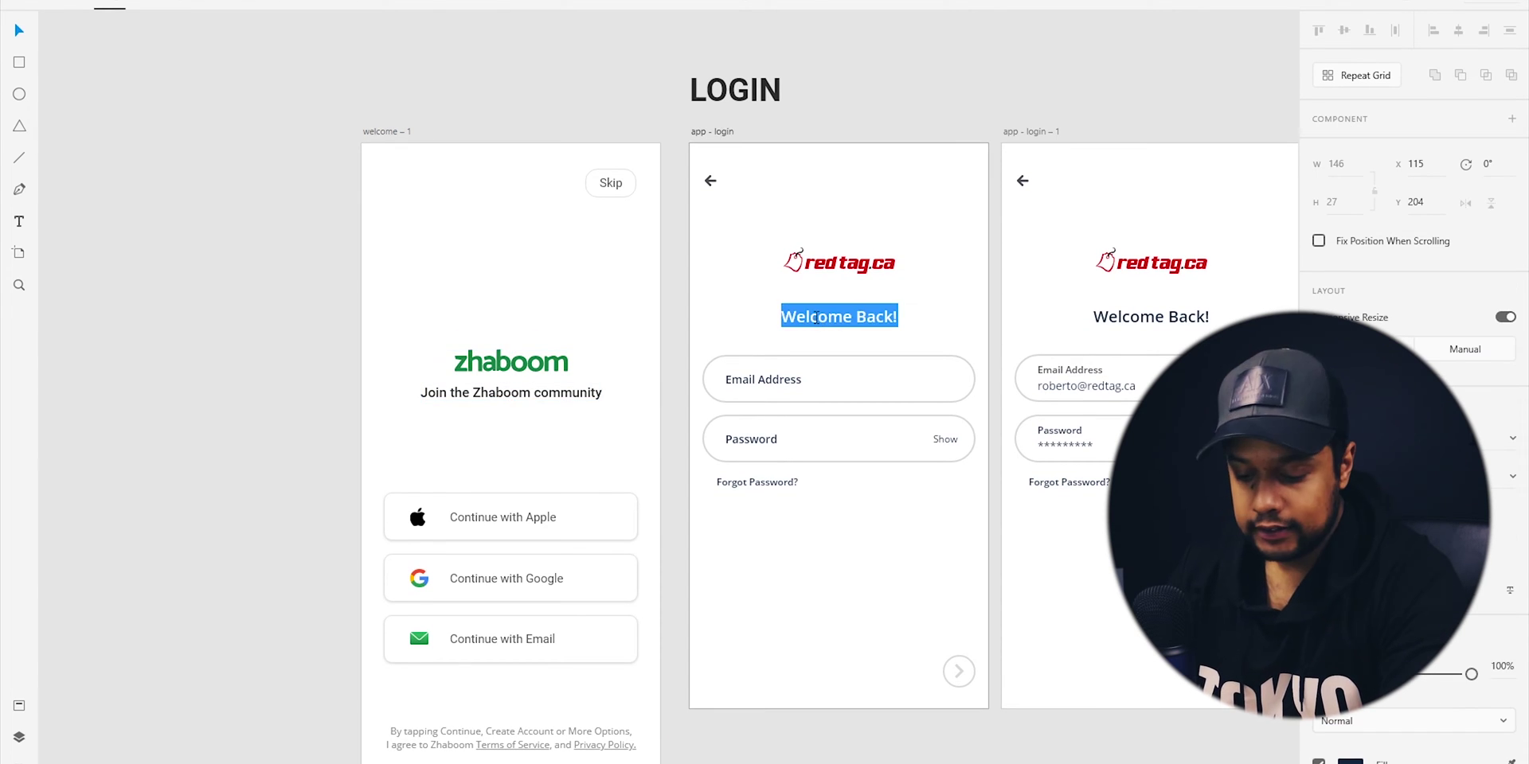
click(480, 394)
double_click(481, 392)
key(ctrl+v)
key(Escape)
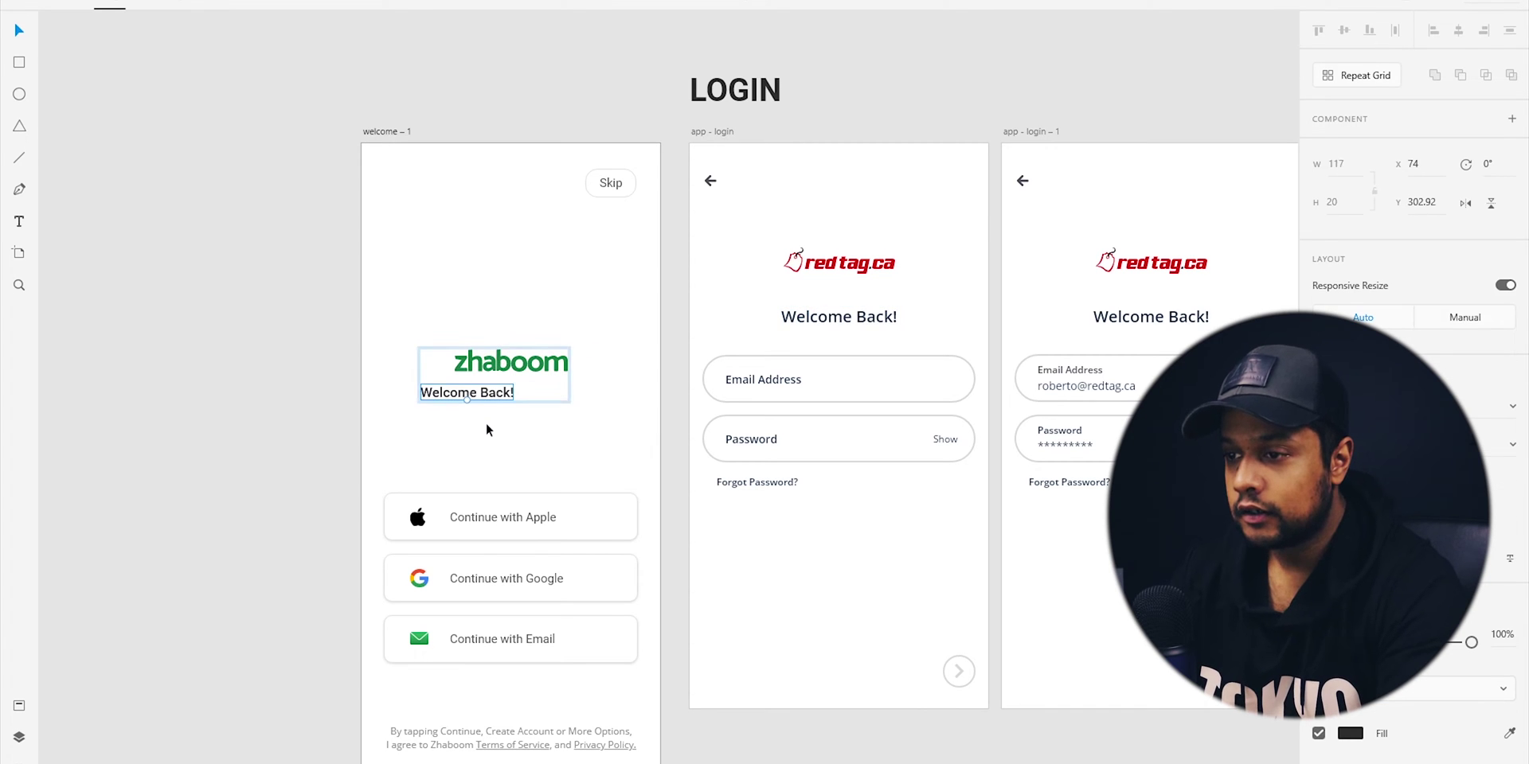
Ungroup the zhaboom logo and "Welcome Back!" text on the welcome artboard and centre the text under the logo
right_click(484, 398)
click(418, 276)
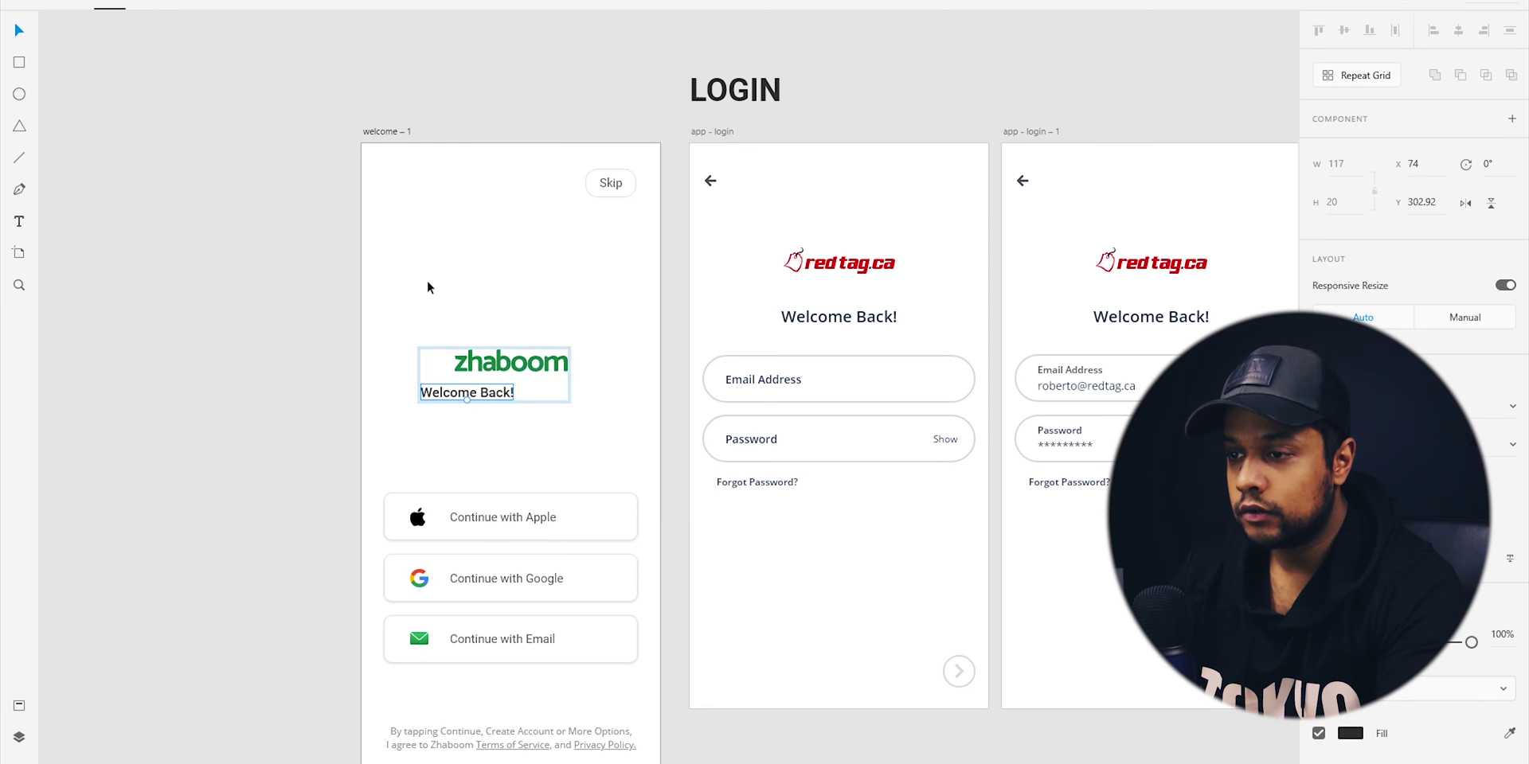
click(499, 390)
right_click(494, 363)
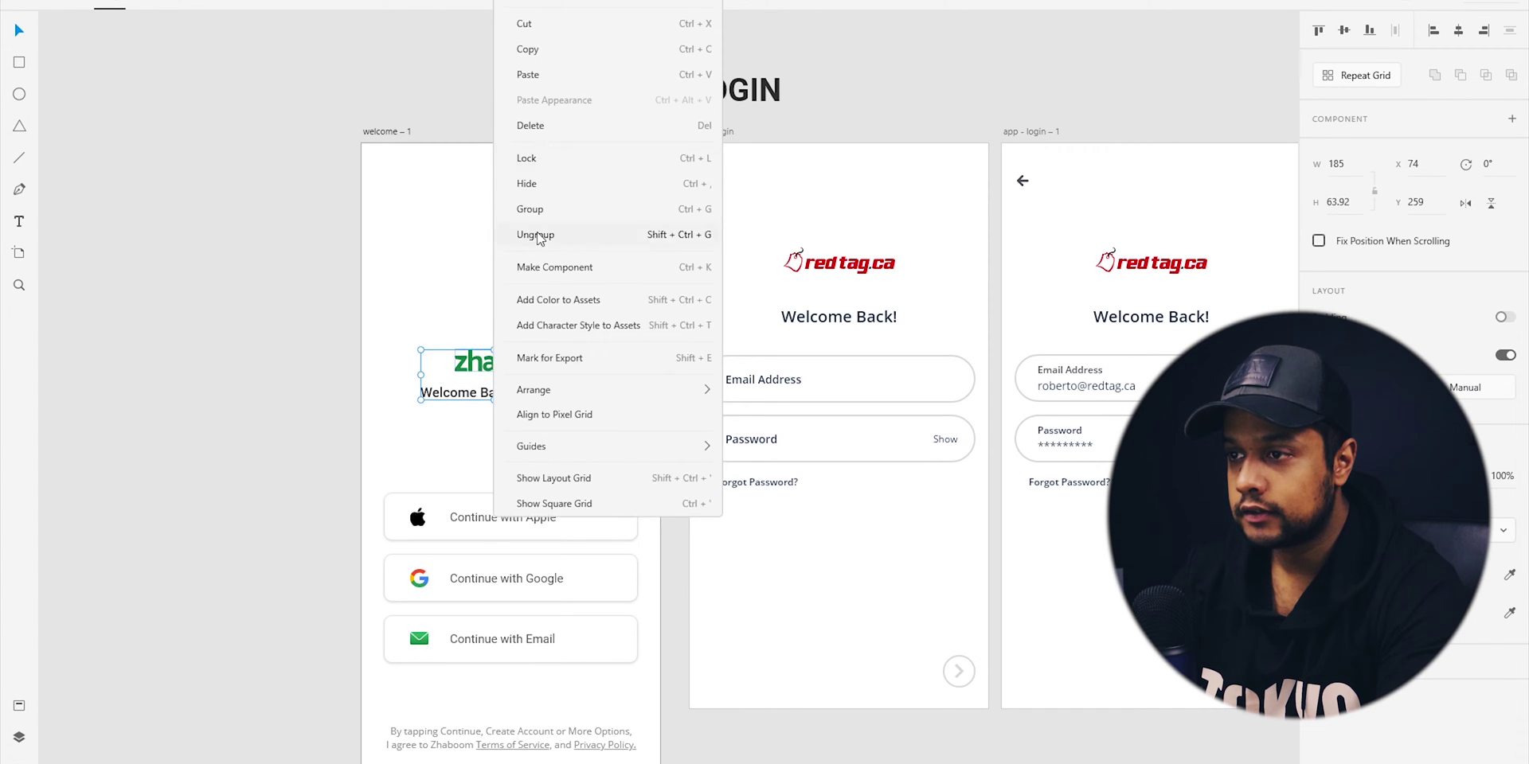
click(535, 237)
click(484, 394)
drag(484, 394, 524, 394)
Replace the redtag logo and heading on both login artboards with copies of the zhaboom logo and "Welcome Back!" text
drag(473, 316, 535, 403)
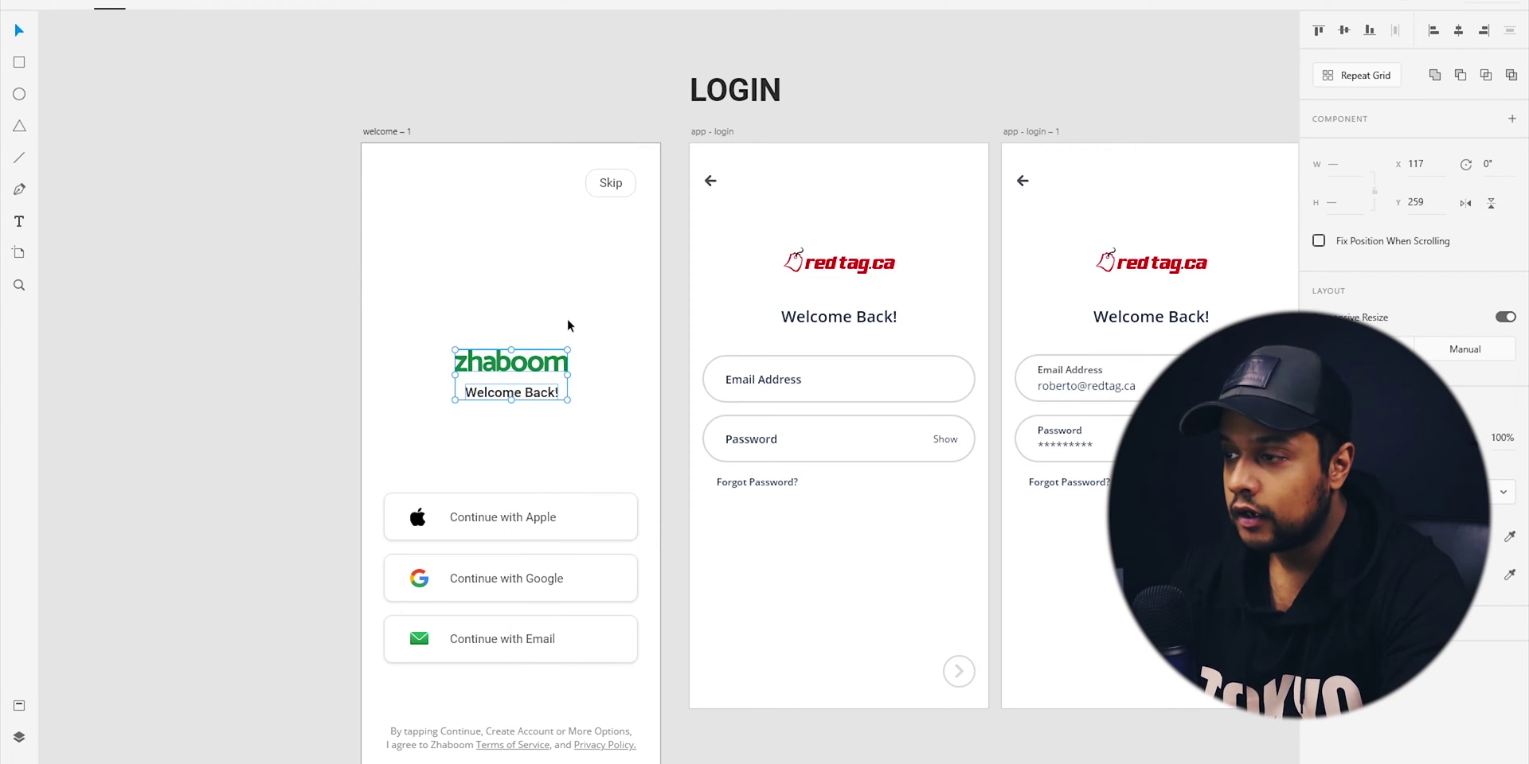
drag(731, 201, 950, 332)
drag(922, 226, 808, 316)
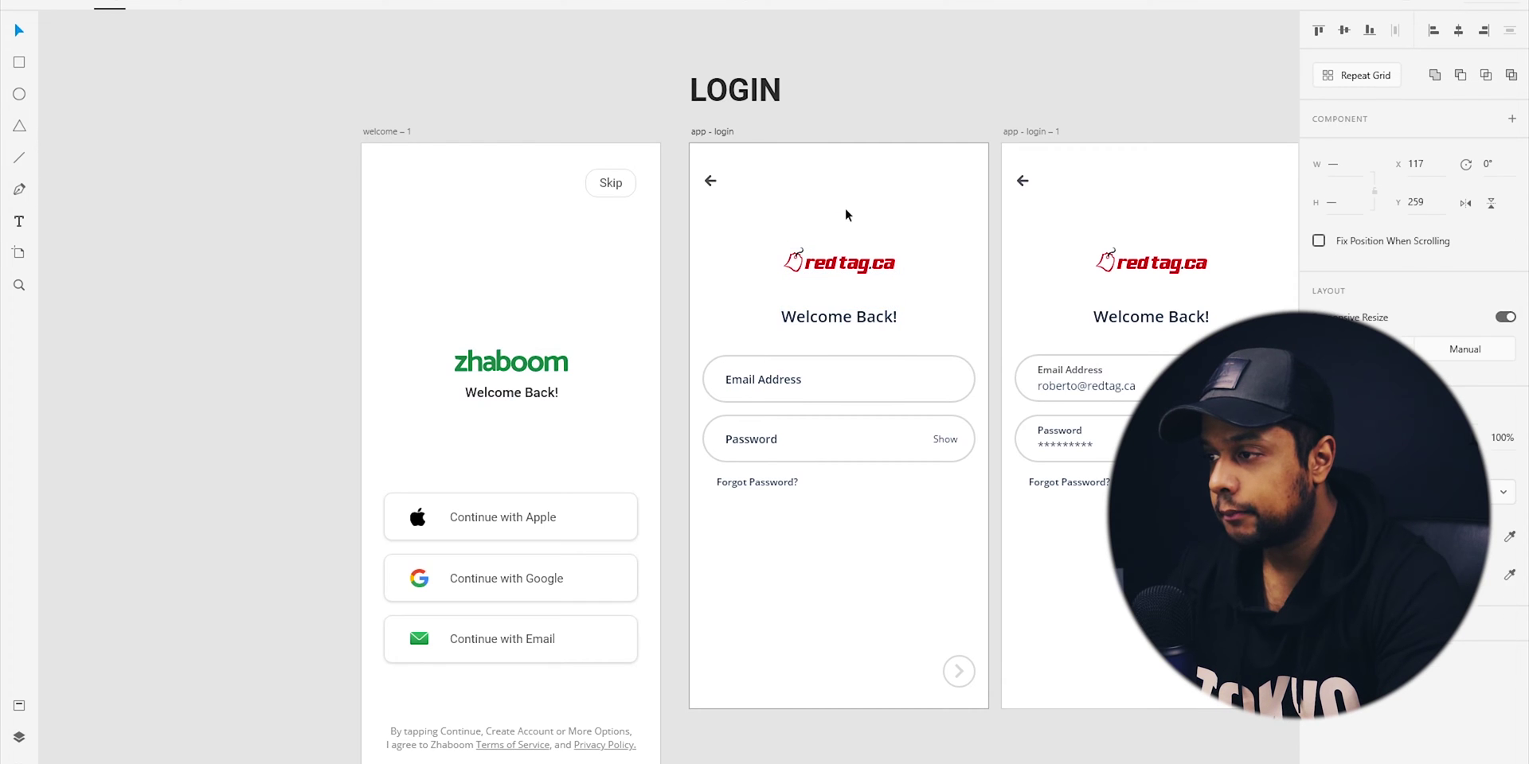
key(ctrl+v)
drag(841, 371, 835, 268)
key(ctrl+x)
drag(755, 227, 835, 301)
key(Delete)
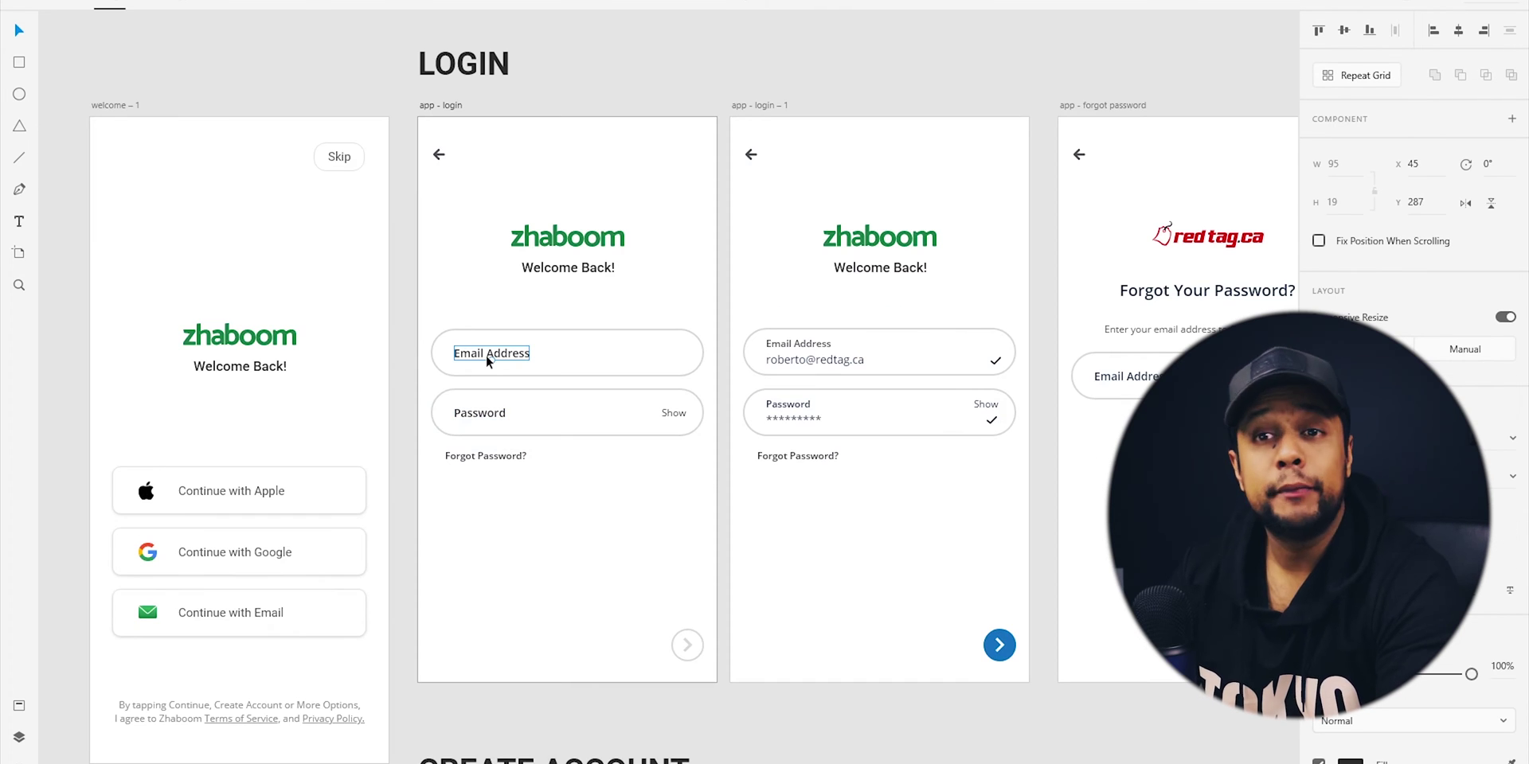
drag(1079, 549, 947, 512)
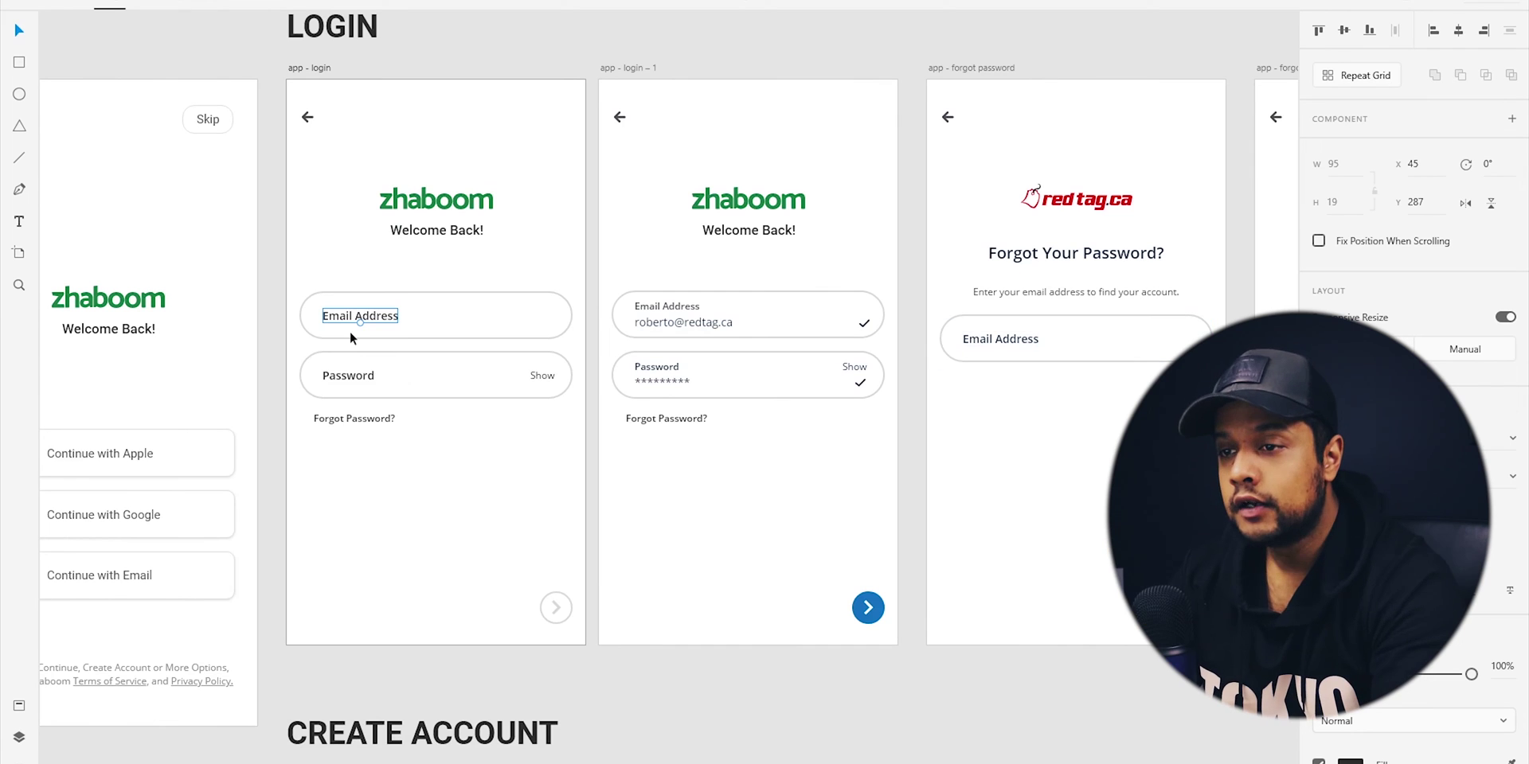
click(674, 385)
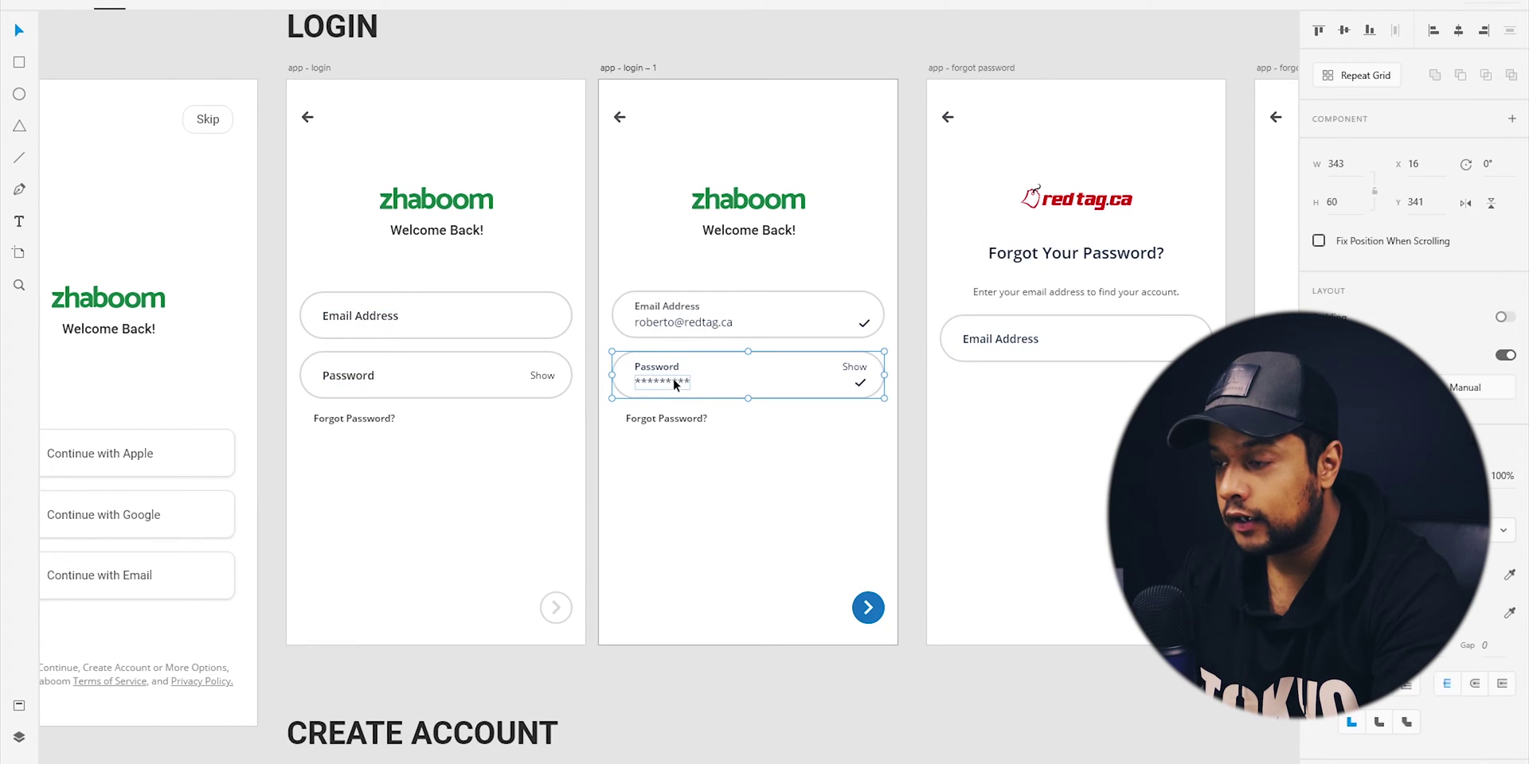
drag(1102, 468, 762, 487)
drag(574, 455, 1005, 435)
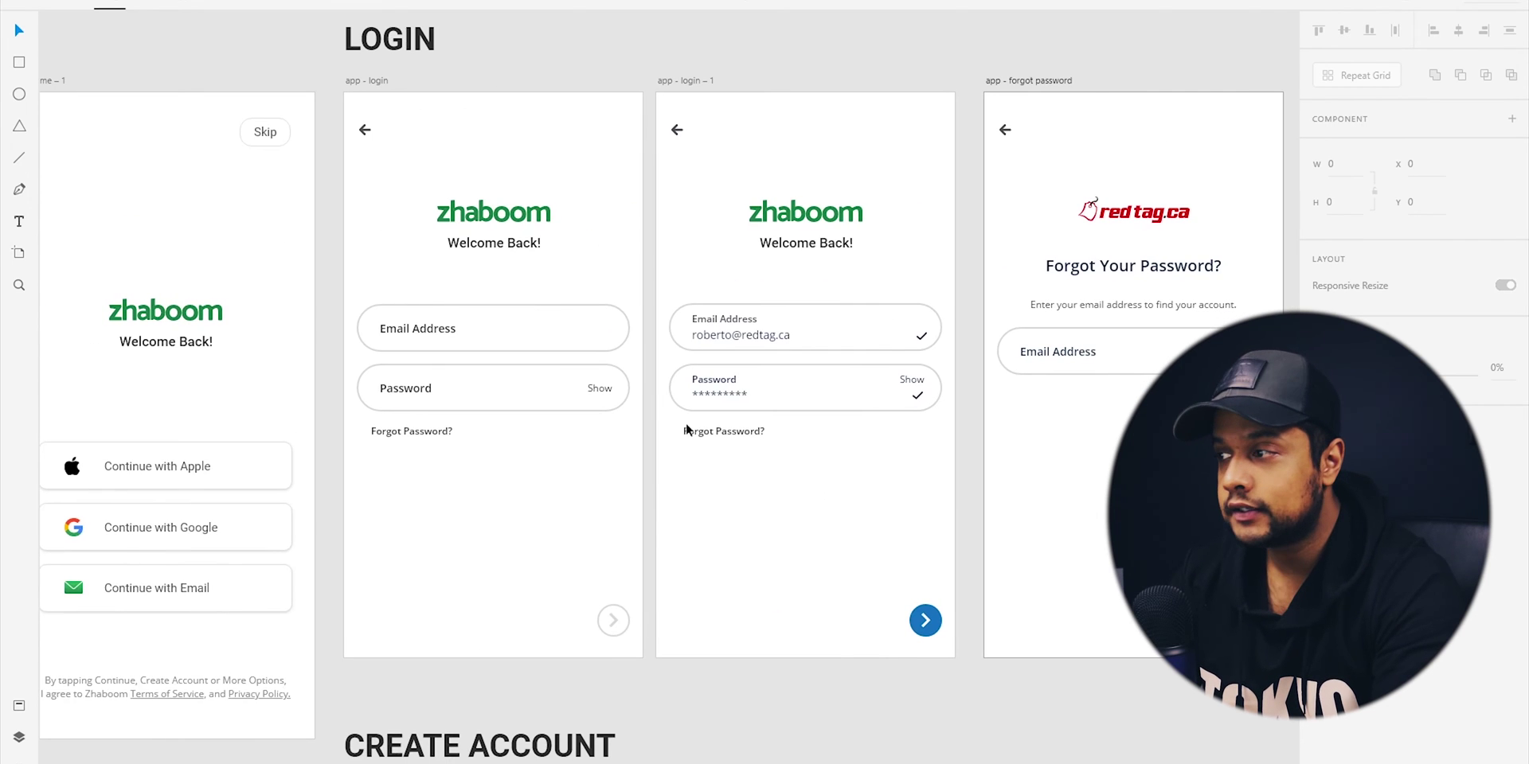
Apply the saved dark swatch as fill to the Email Address, Password and Forgot Password? labels on the first login artboard
drag(304, 262, 913, 456)
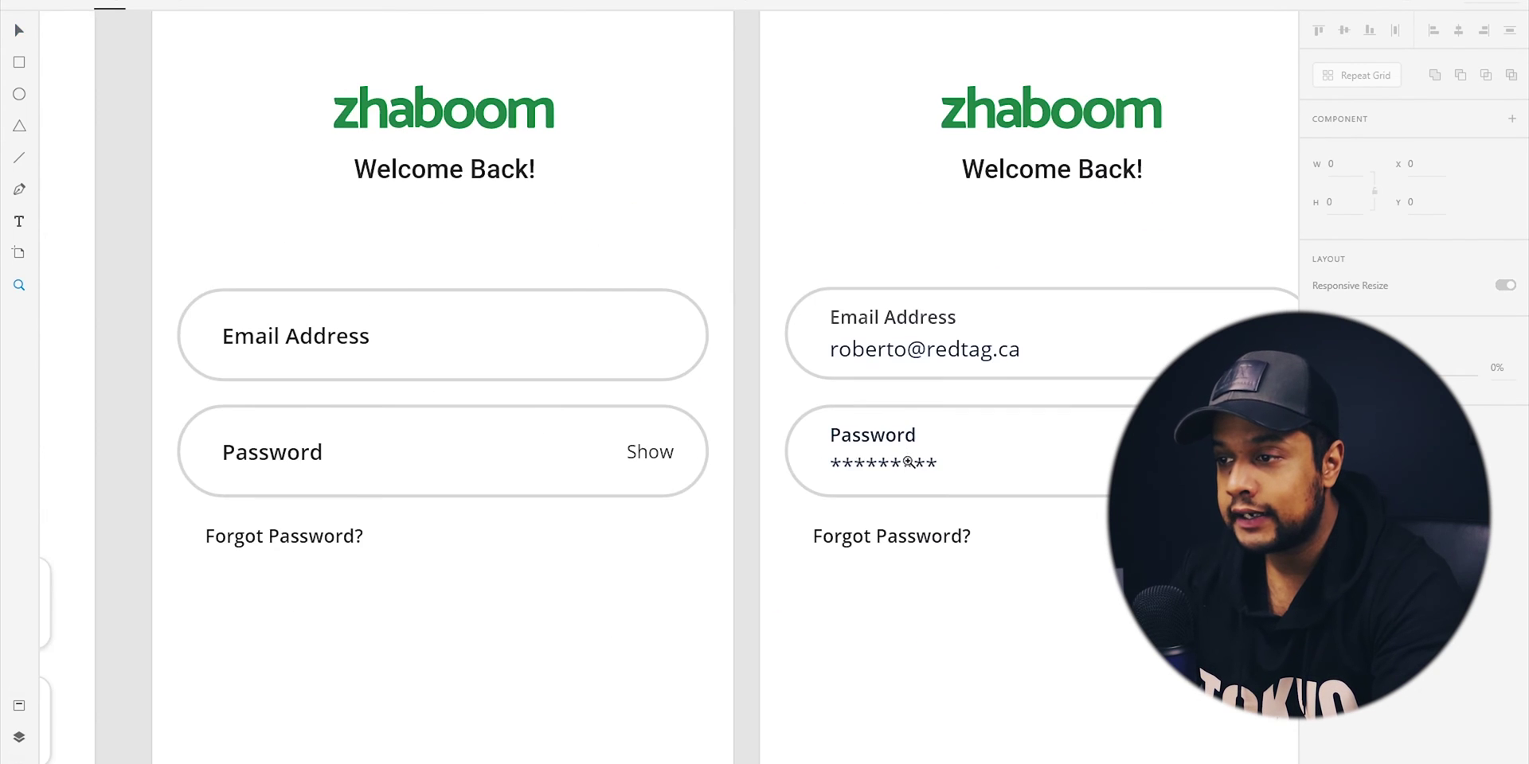
drag(450, 614, 562, 564)
click(422, 411)
shift+click(422, 296)
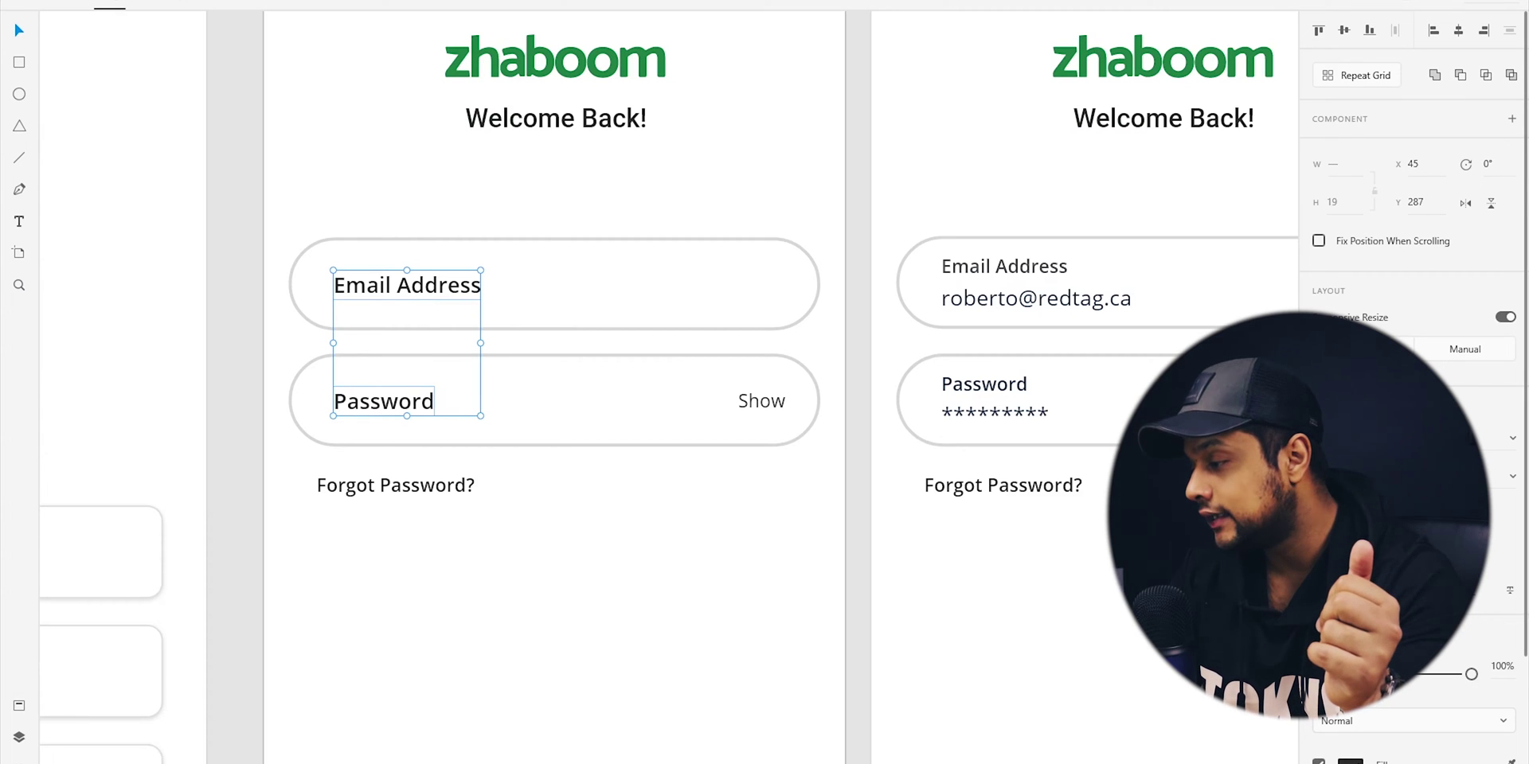
click(1350, 761)
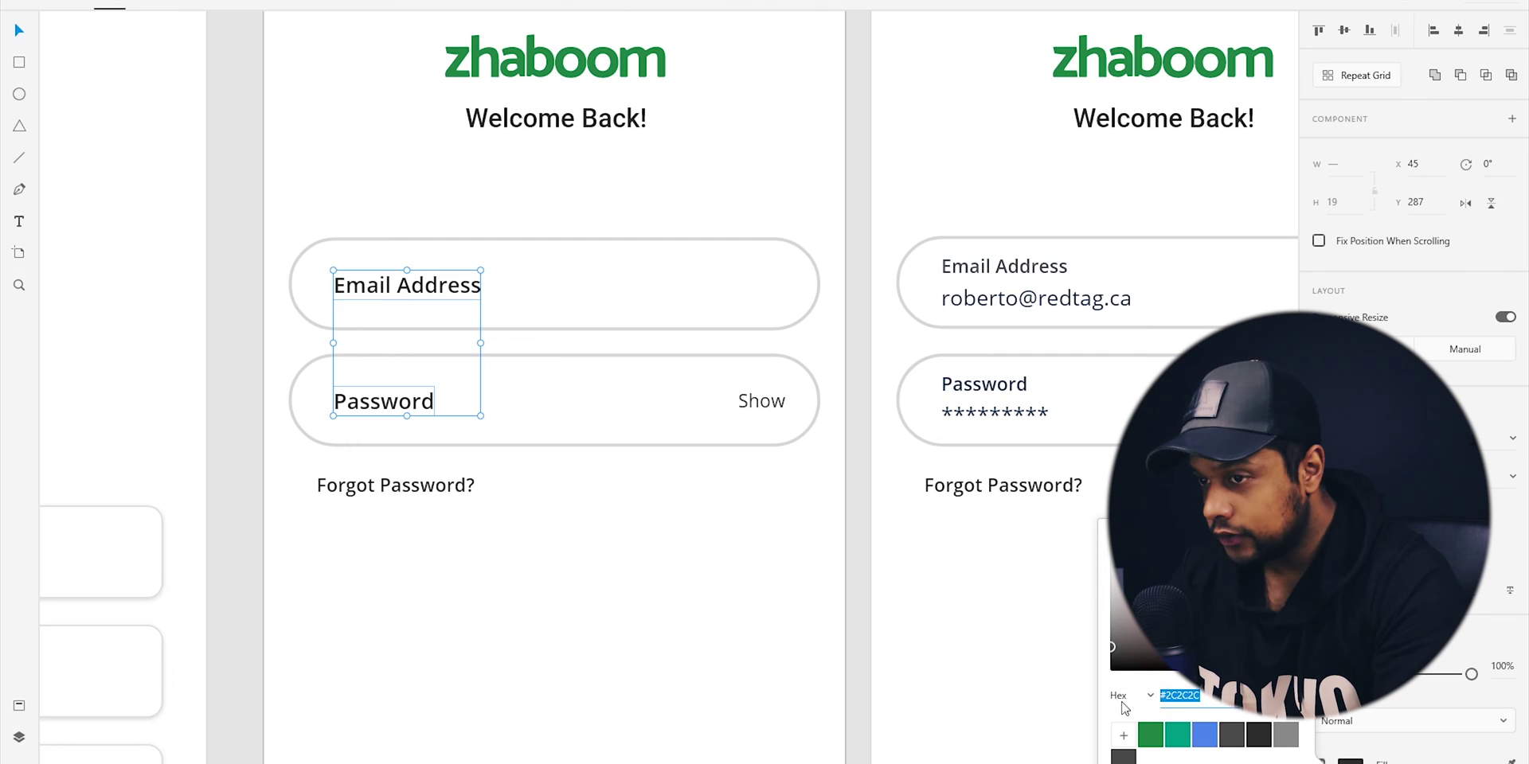
click(672, 588)
click(444, 293)
shift+click(384, 400)
shift+click(423, 487)
click(1350, 761)
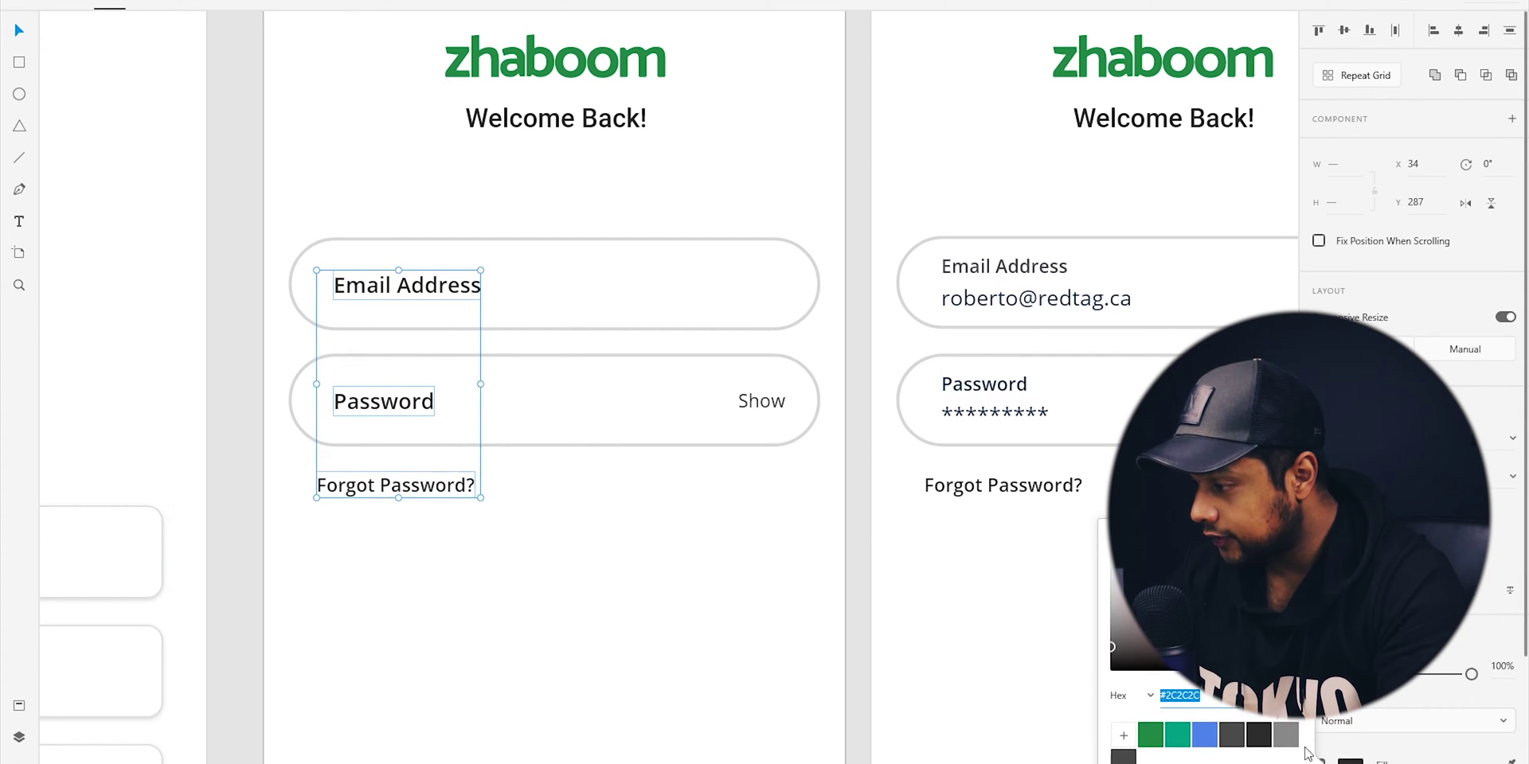
click(1259, 743)
Recolour the text in the filled-in email and password fields on the second login artboard
click(997, 529)
drag(1082, 529, 894, 536)
click(800, 303)
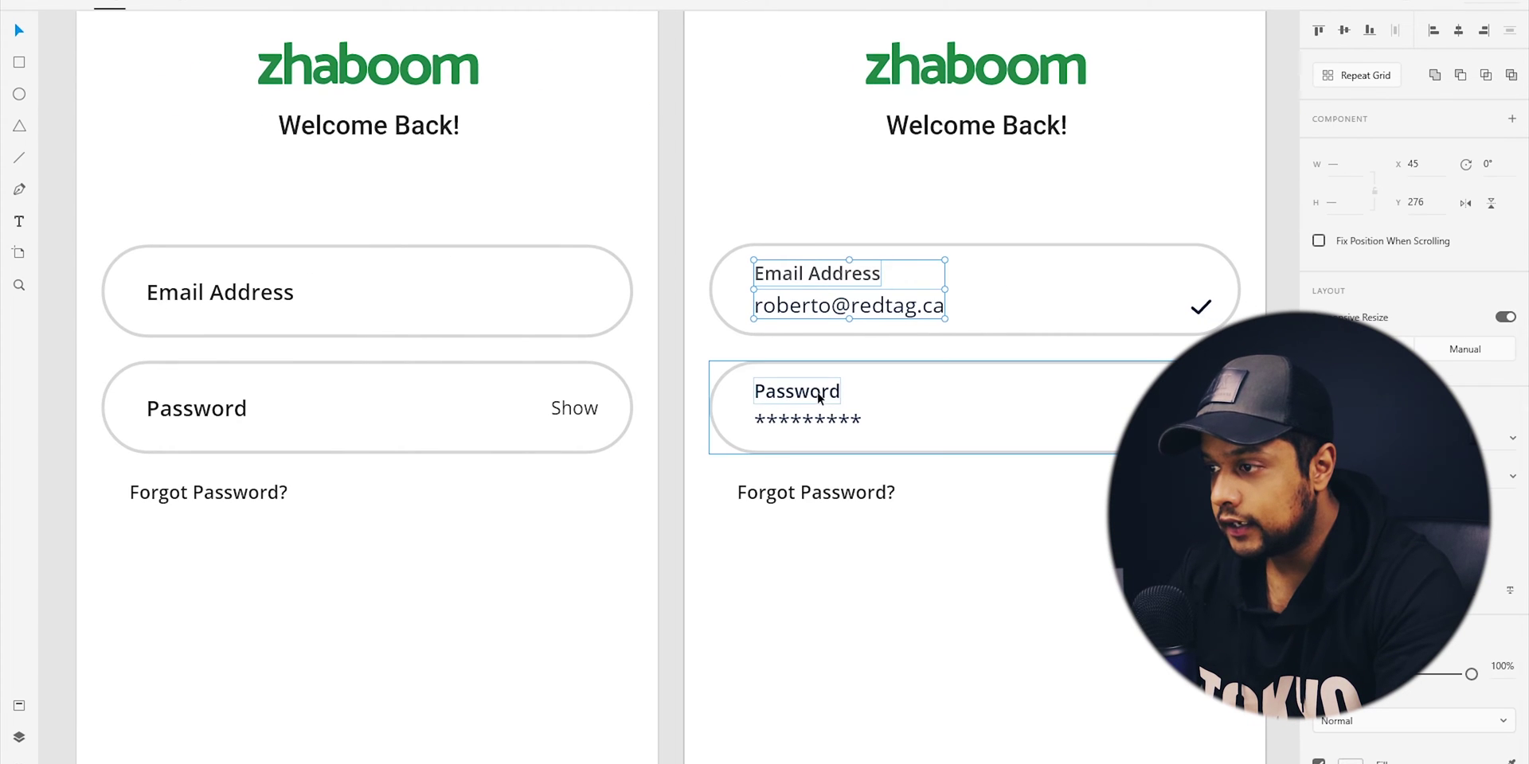
click(1351, 761)
click(852, 625)
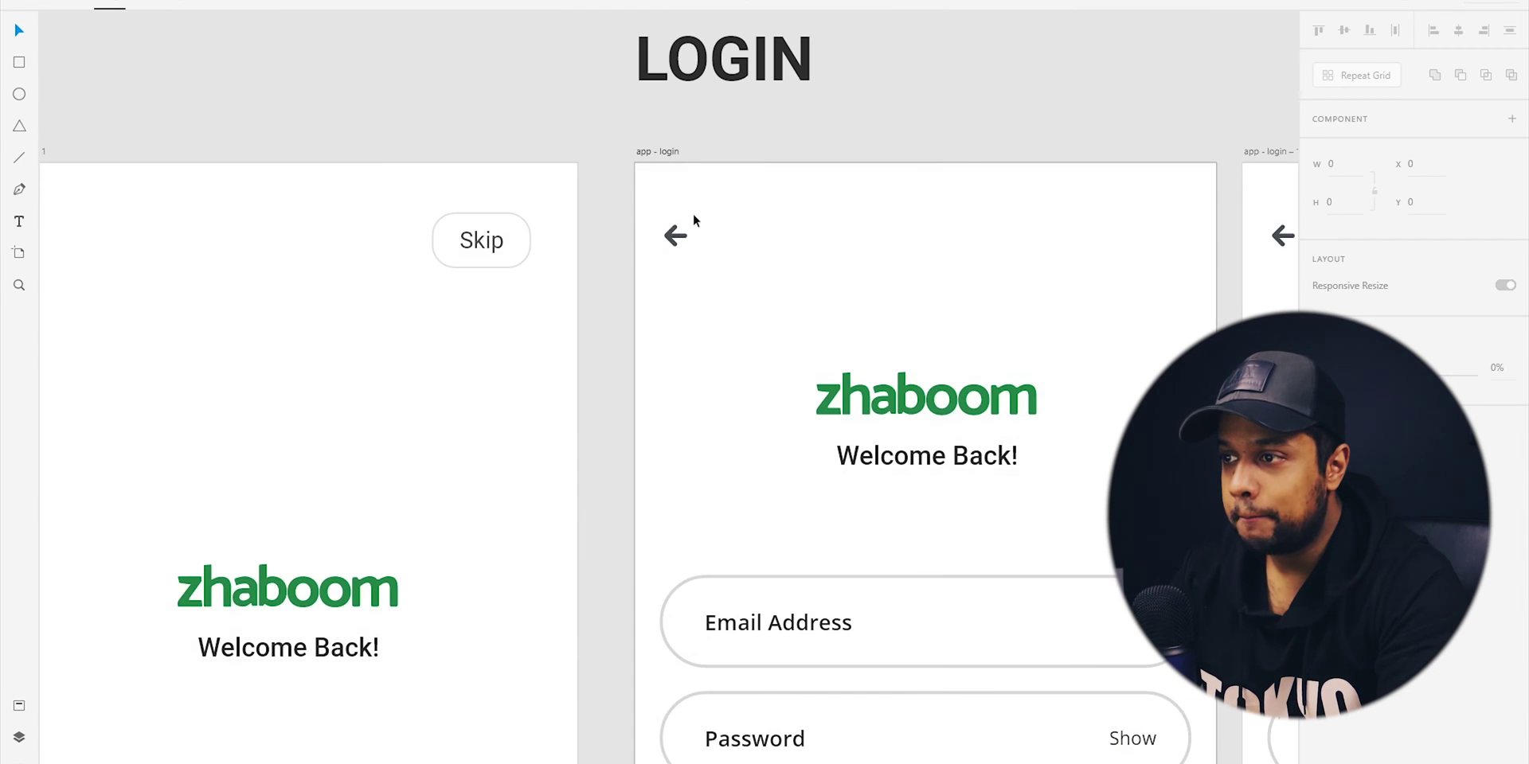
Copy the back arrow from the halal restaurants detailed amenities artboard in the loaders section
click(676, 237)
key(ctrl+minus)
scroll(1027, 402, up, 15)
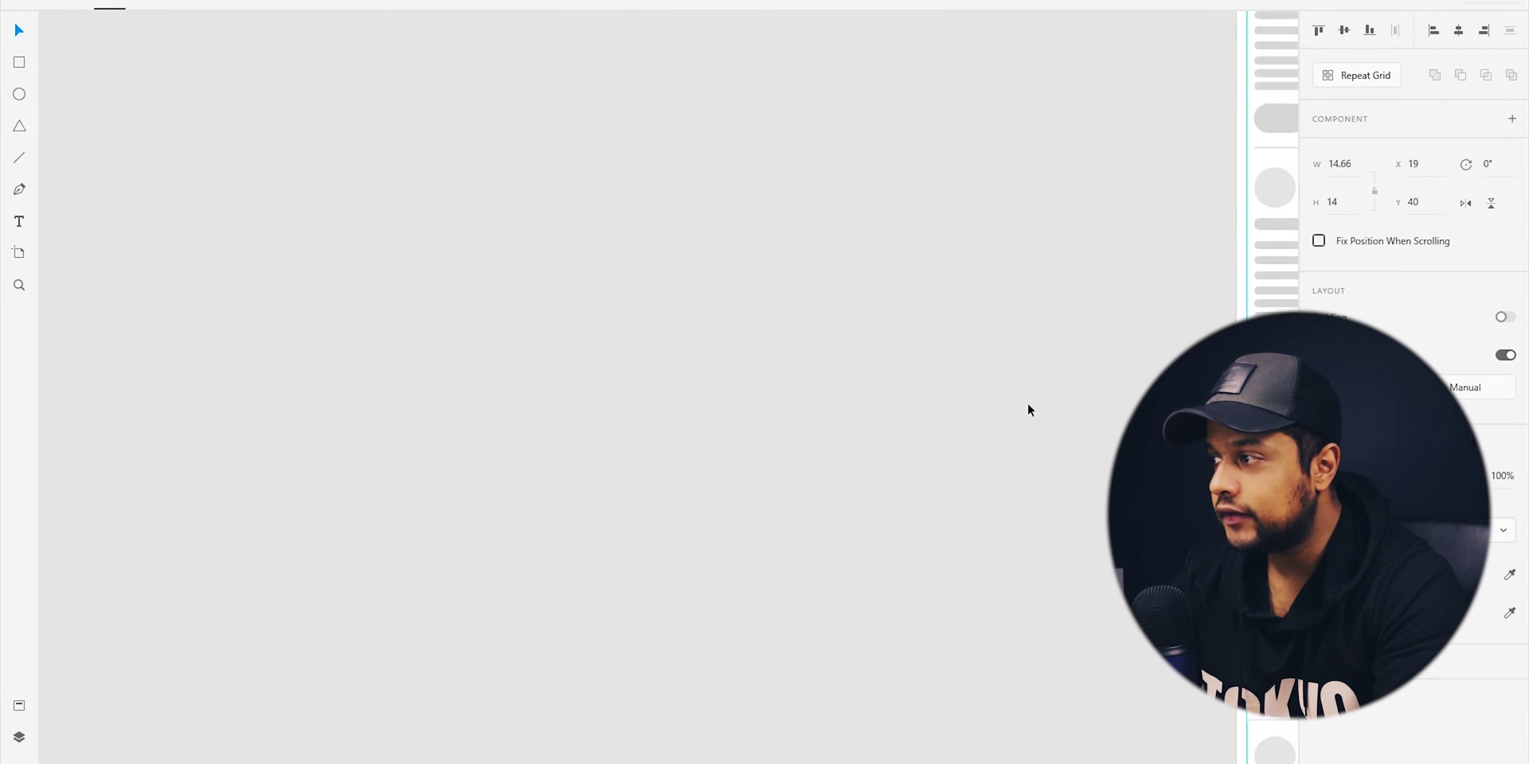
click(1030, 400)
scroll(1035, 399, up, 3)
drag(1135, 200, 358, 763)
drag(343, 239, 524, 627)
scroll(694, 303, down, 1)
scroll(653, 310, up, 10)
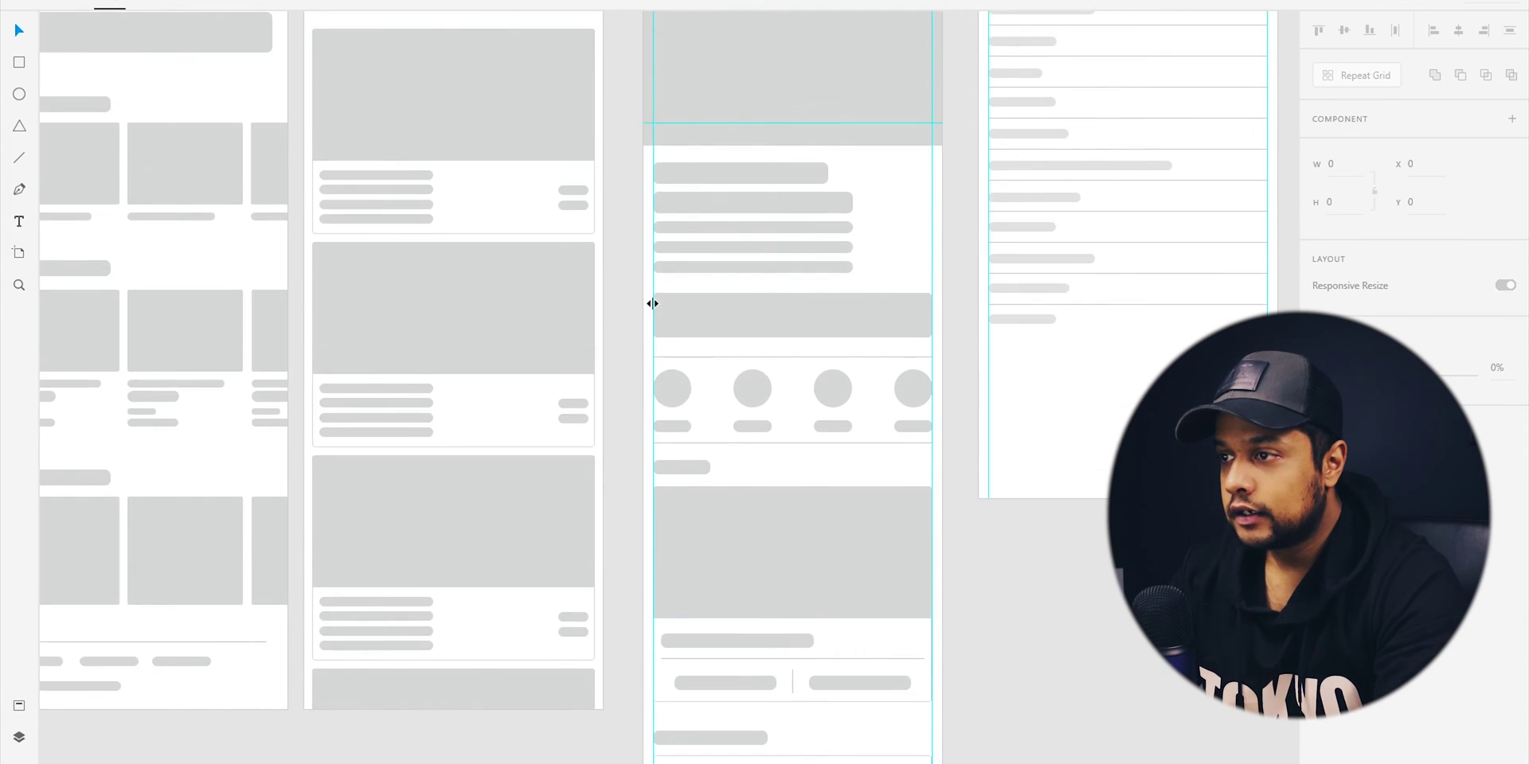
click(995, 274)
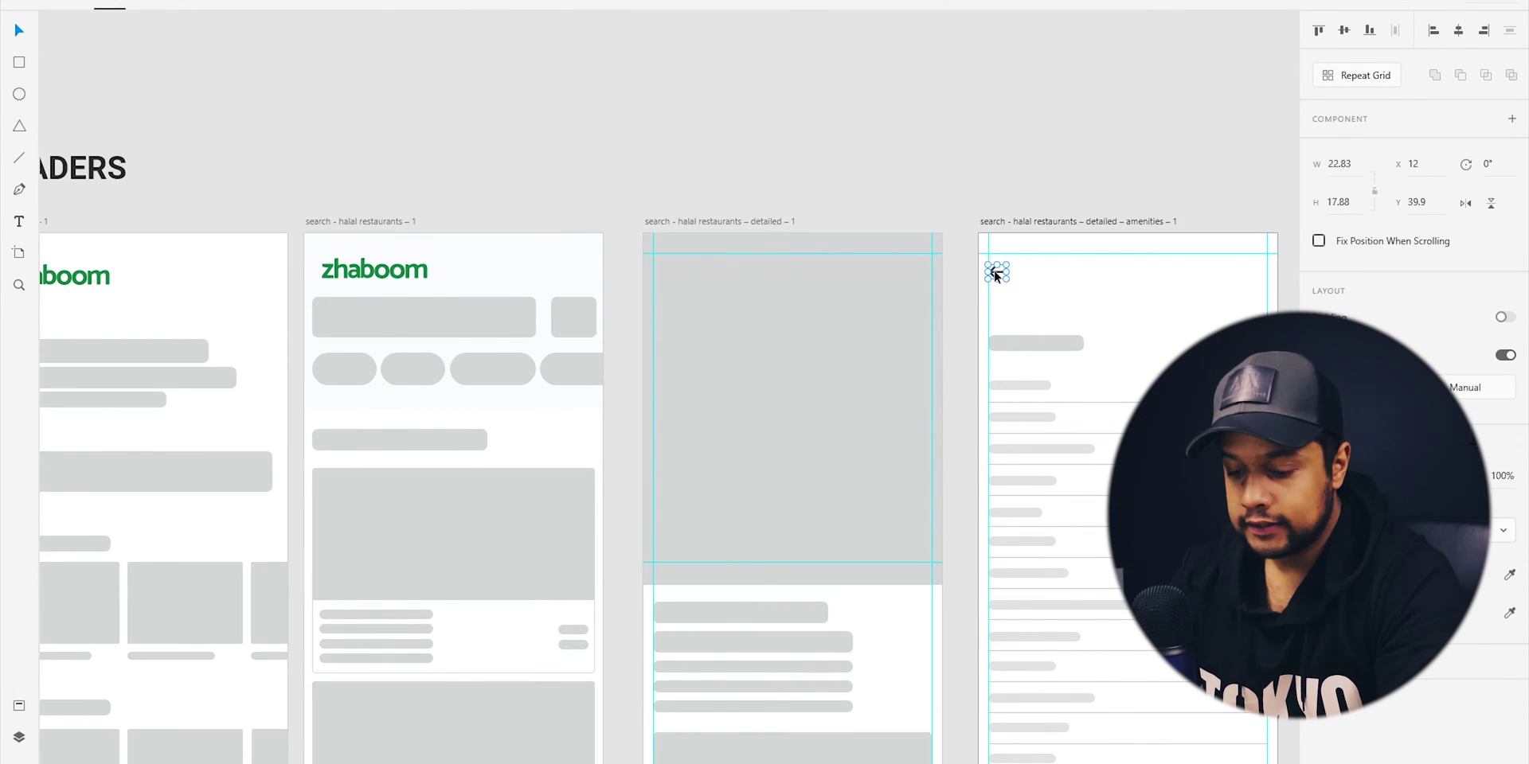
Replace the small back arrows on the login and forgot password artboards with the copied back arrow
scroll(788, 340, down, 15)
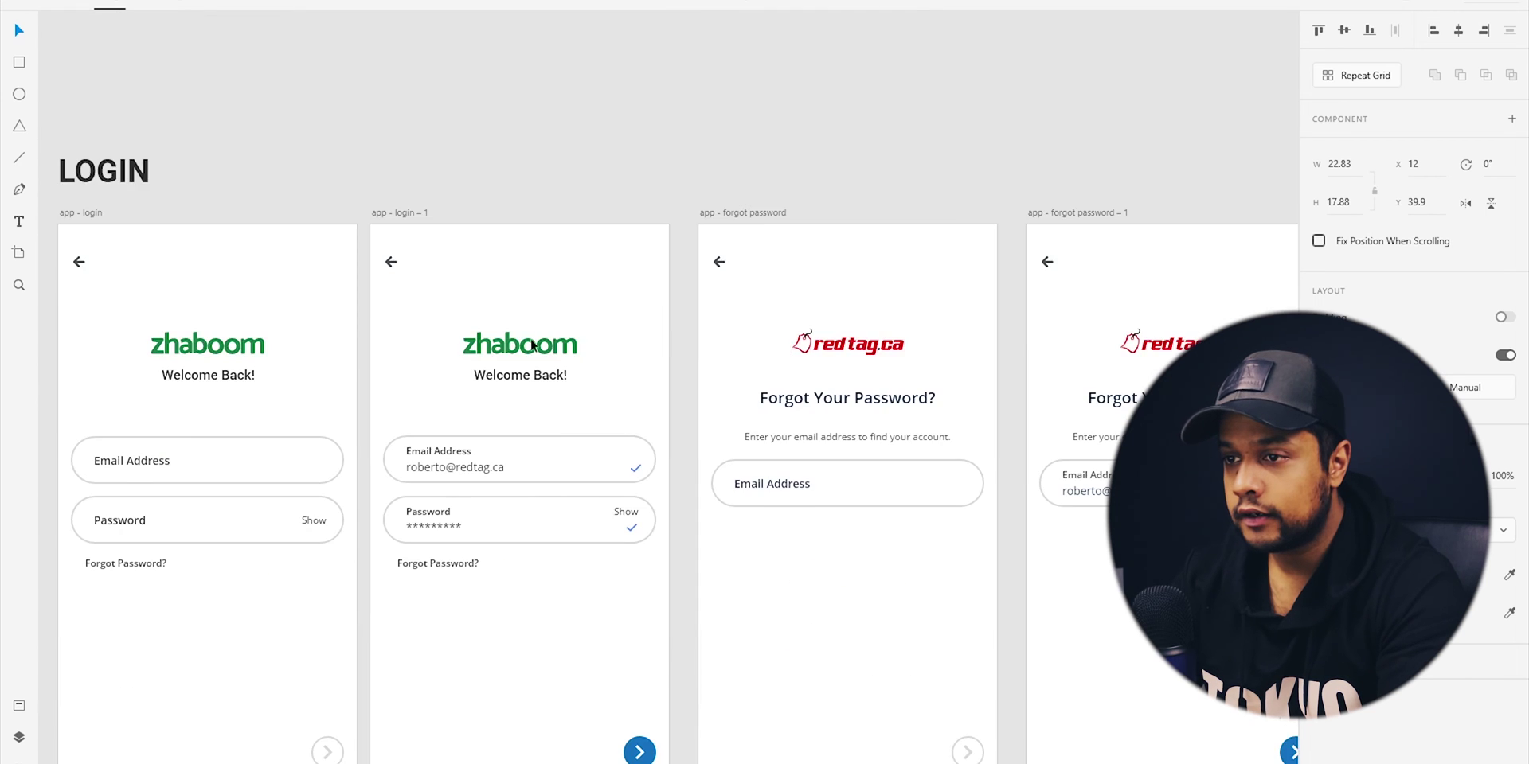
scroll(785, 341, left, 5)
click(738, 264)
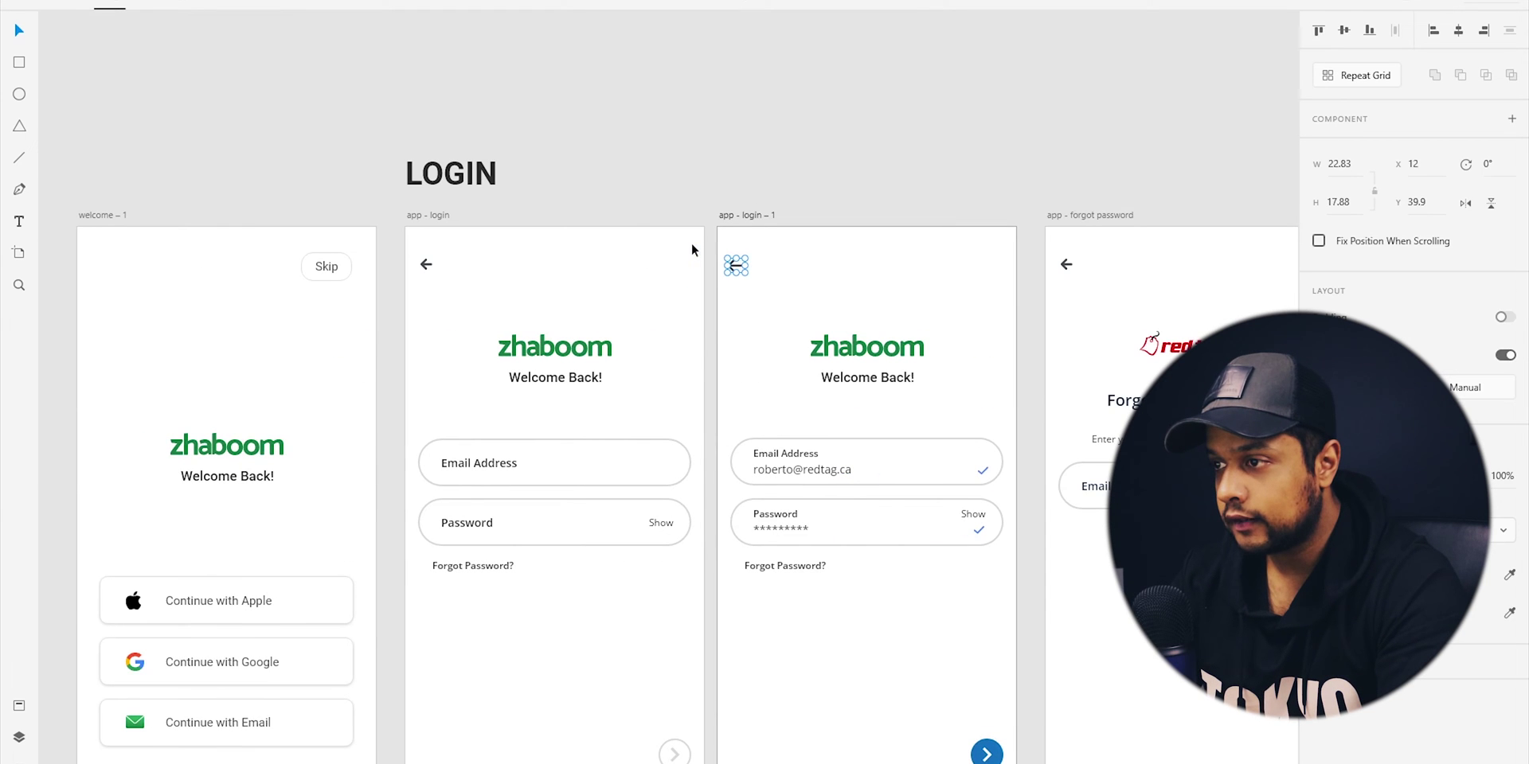
click(532, 271)
click(425, 264)
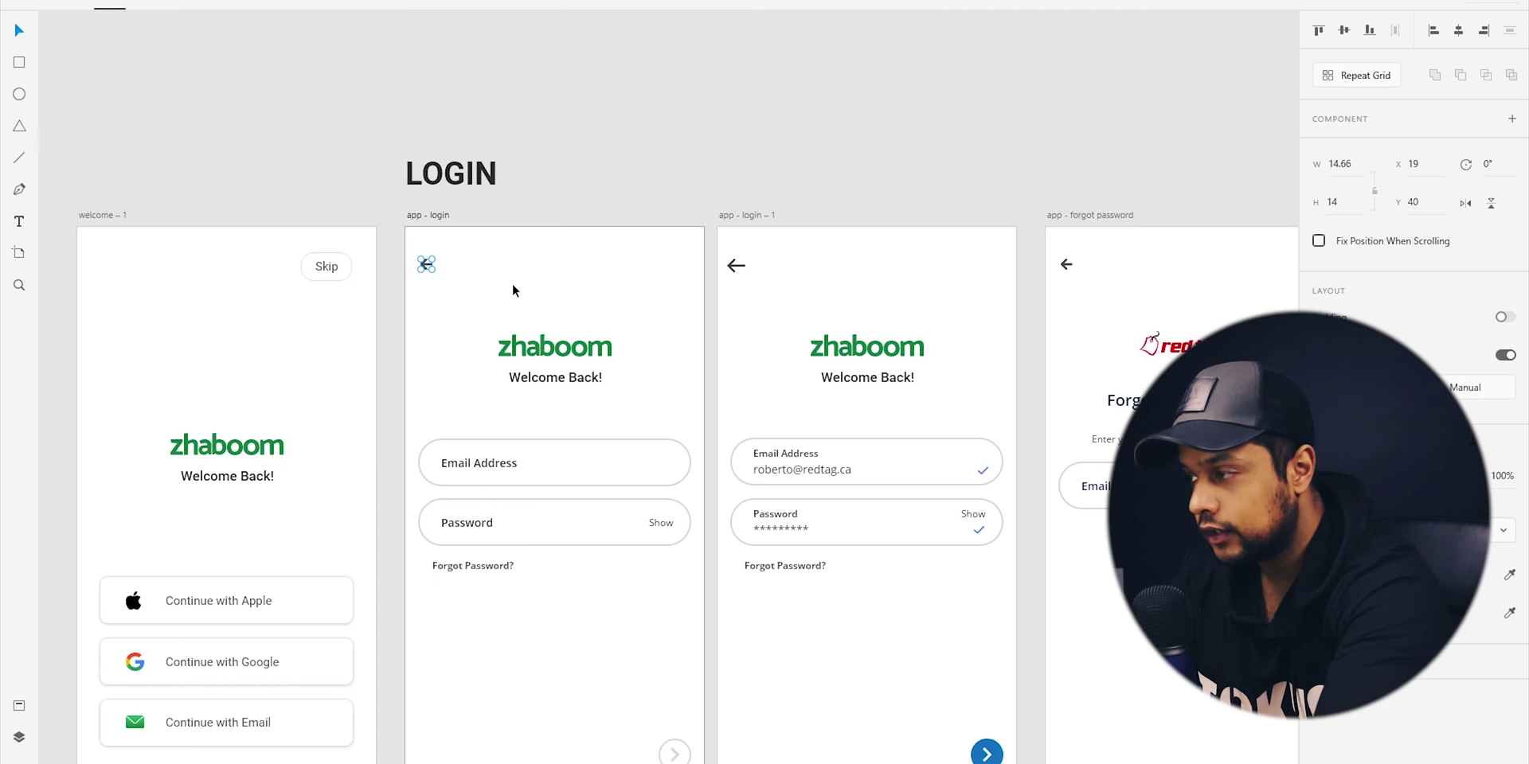
key(Delete)
click(1083, 217)
shift+click(420, 217)
key(ctrl+v)
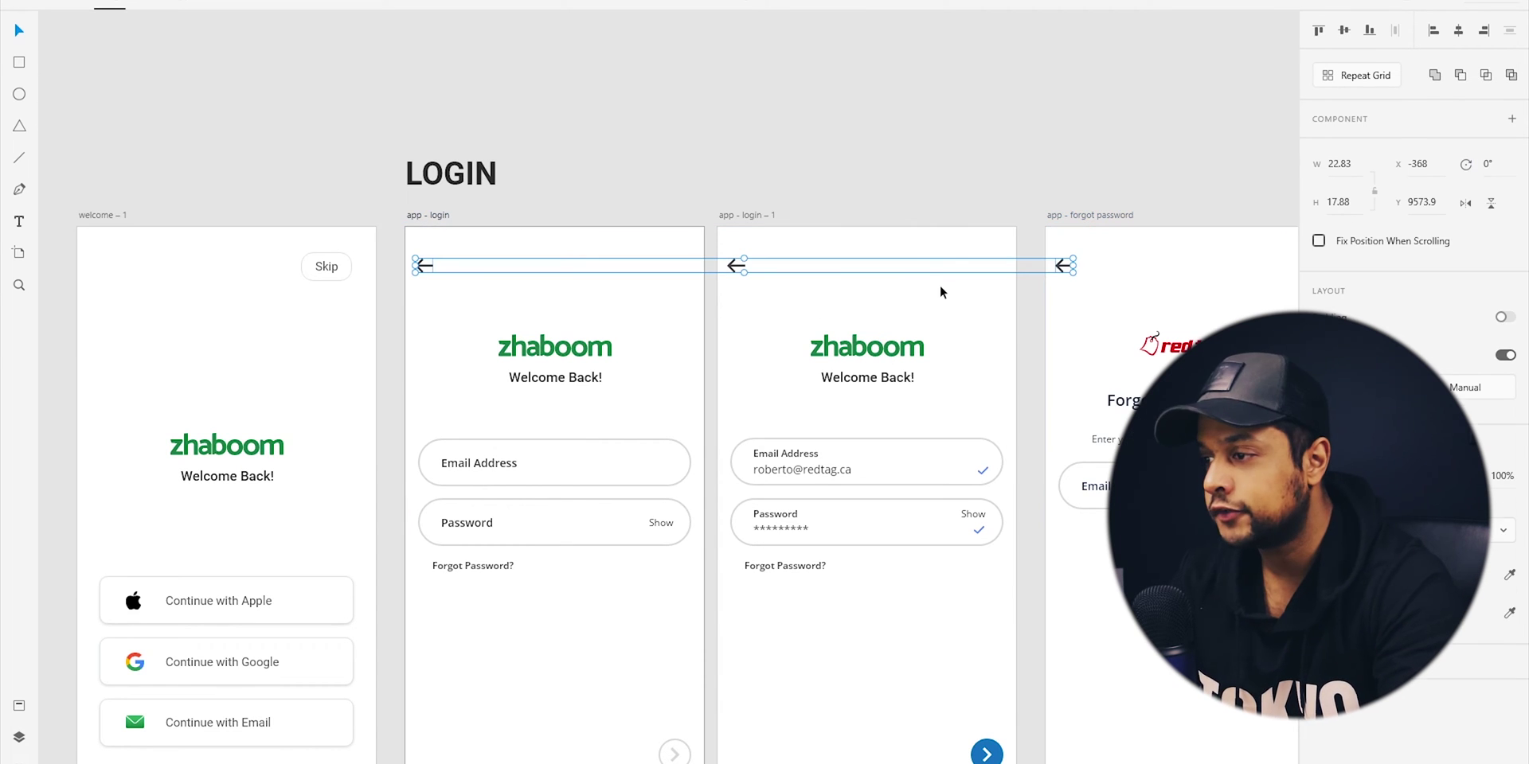
Replace the redtag logo and heading on the second forgot password artboard with the zhaboom logo and "Forgot Your Password?" text
scroll(941, 292, right, 10)
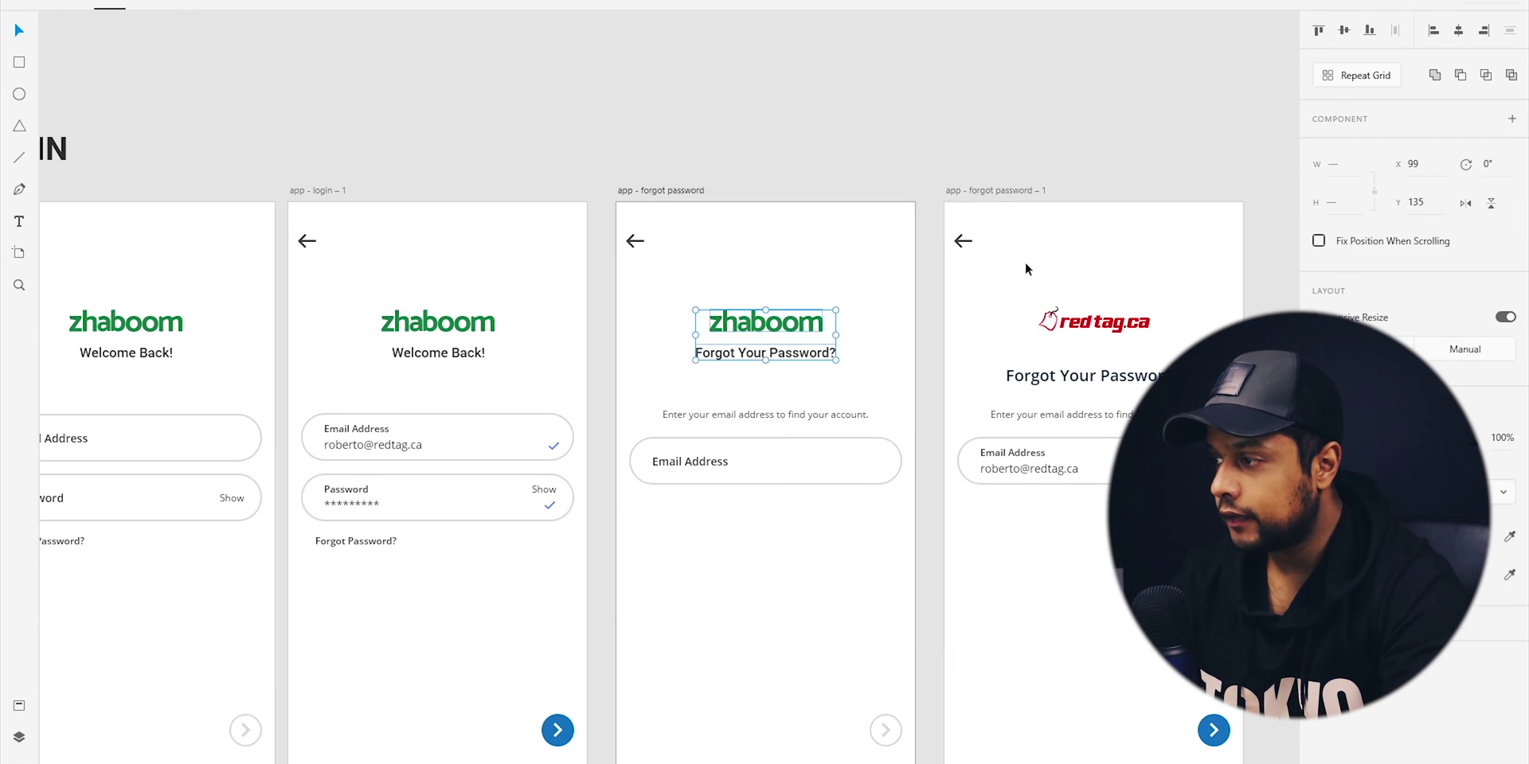
drag(1025, 261, 1162, 390)
key(Delete)
key(ctrl+v)
key(Escape)
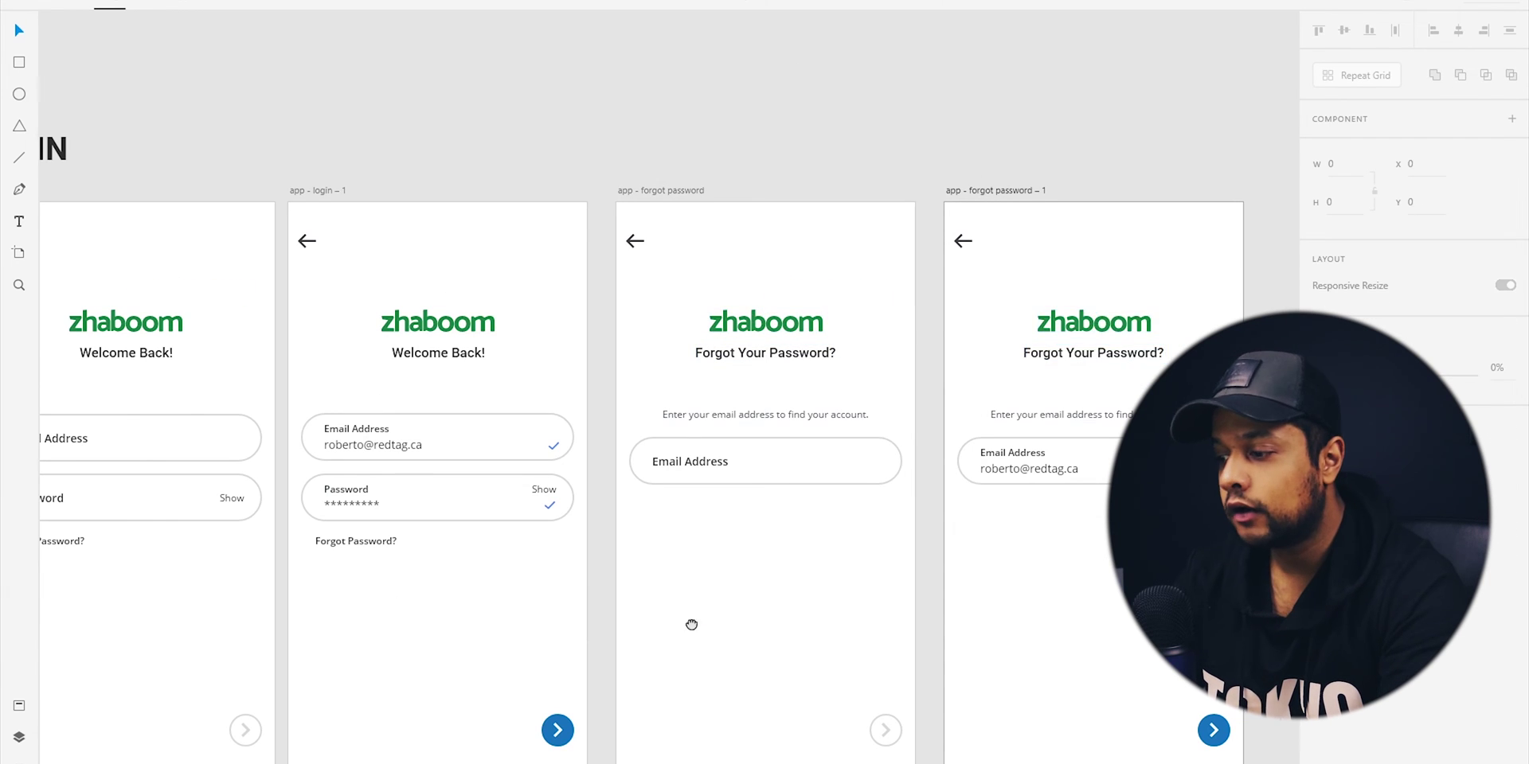
Examine the updated login and forgot password screens and the logos, headings and fields on the create account screens
drag(656, 628, 796, 556)
scroll(426, 504, left, 1)
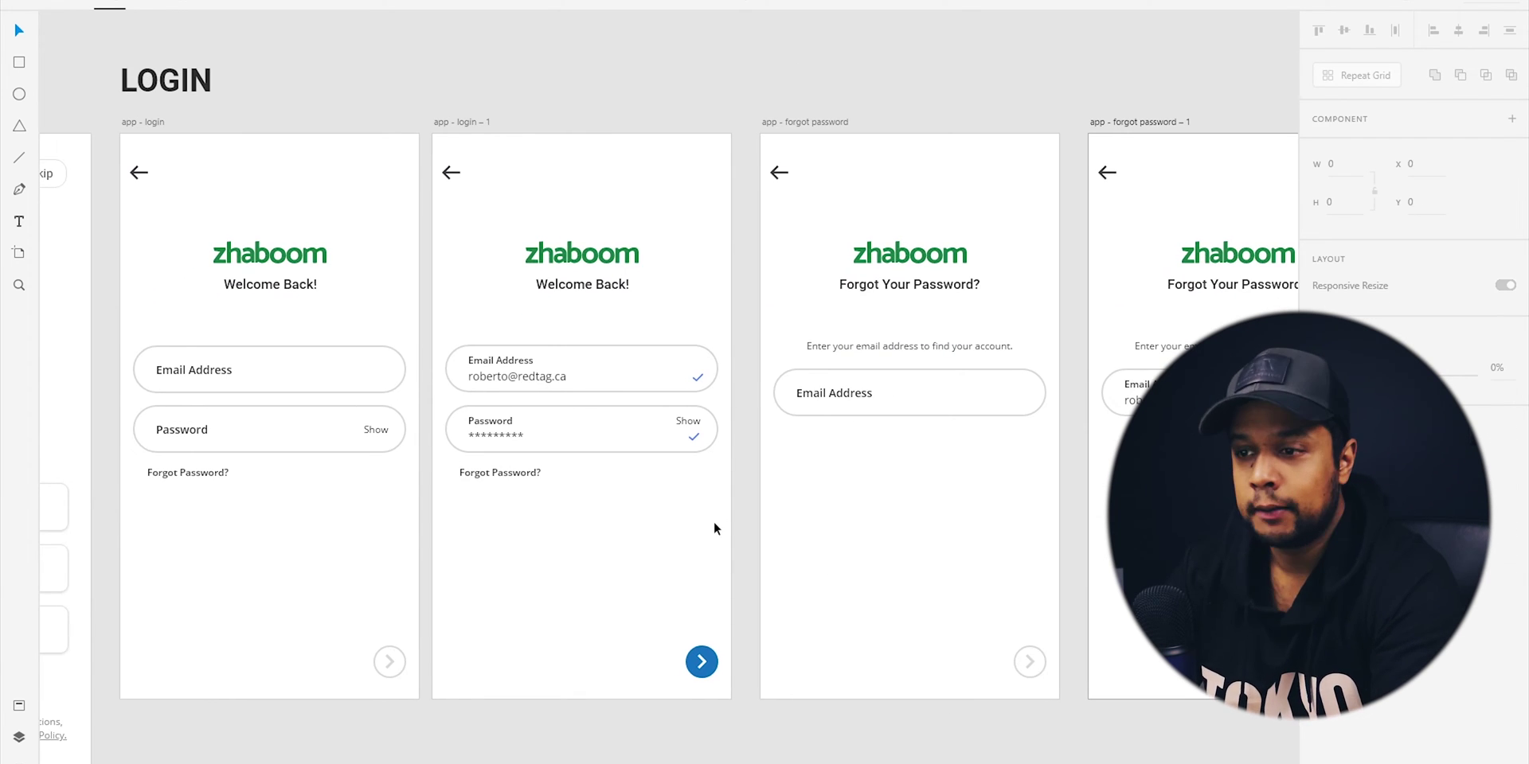
drag(403, 522, 487, 571)
drag(1106, 565, 955, 512)
drag(619, 539, 748, 263)
drag(779, 752, 774, 224)
scroll(645, 477, up, 1)
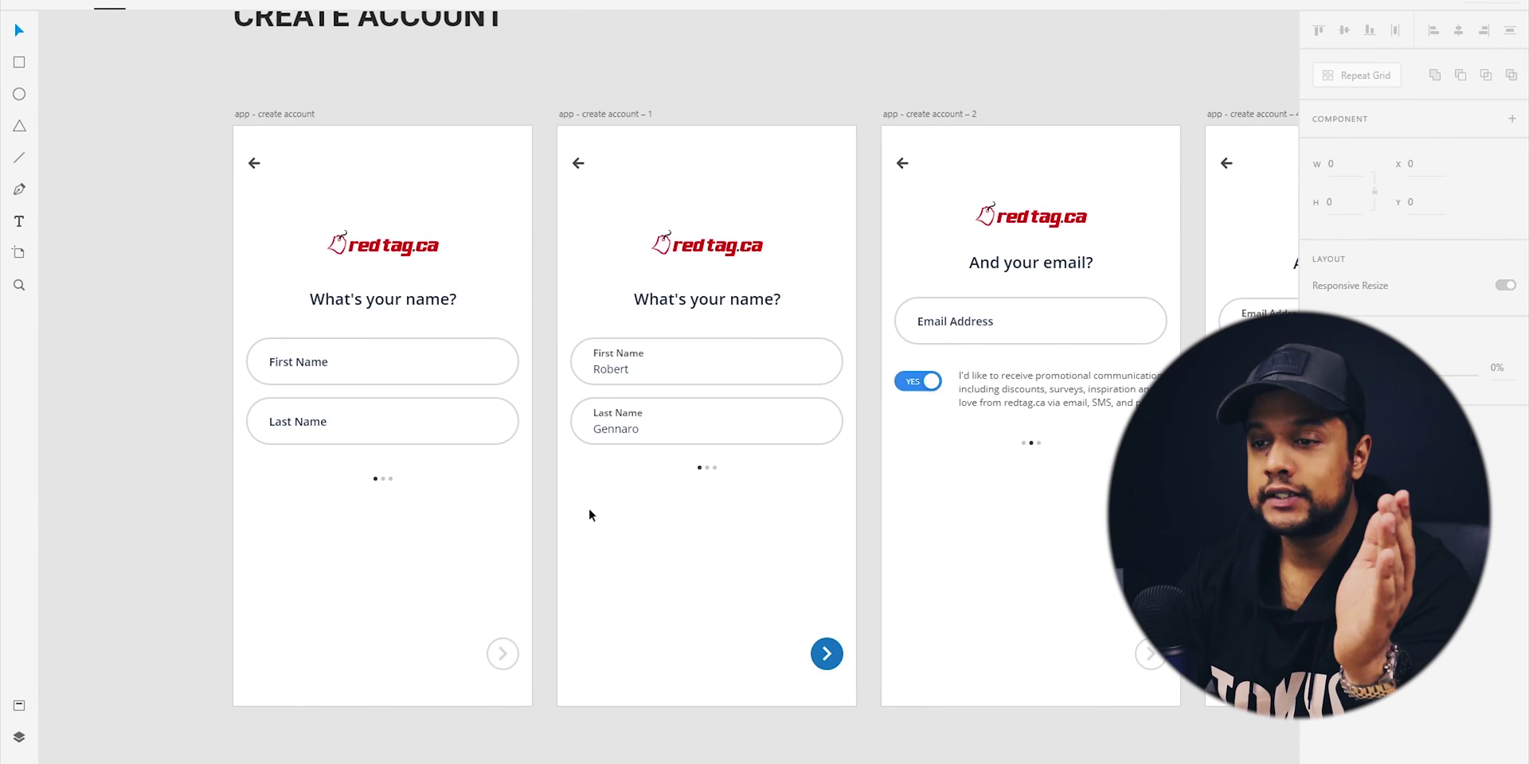
scroll(386, 331, up, 4)
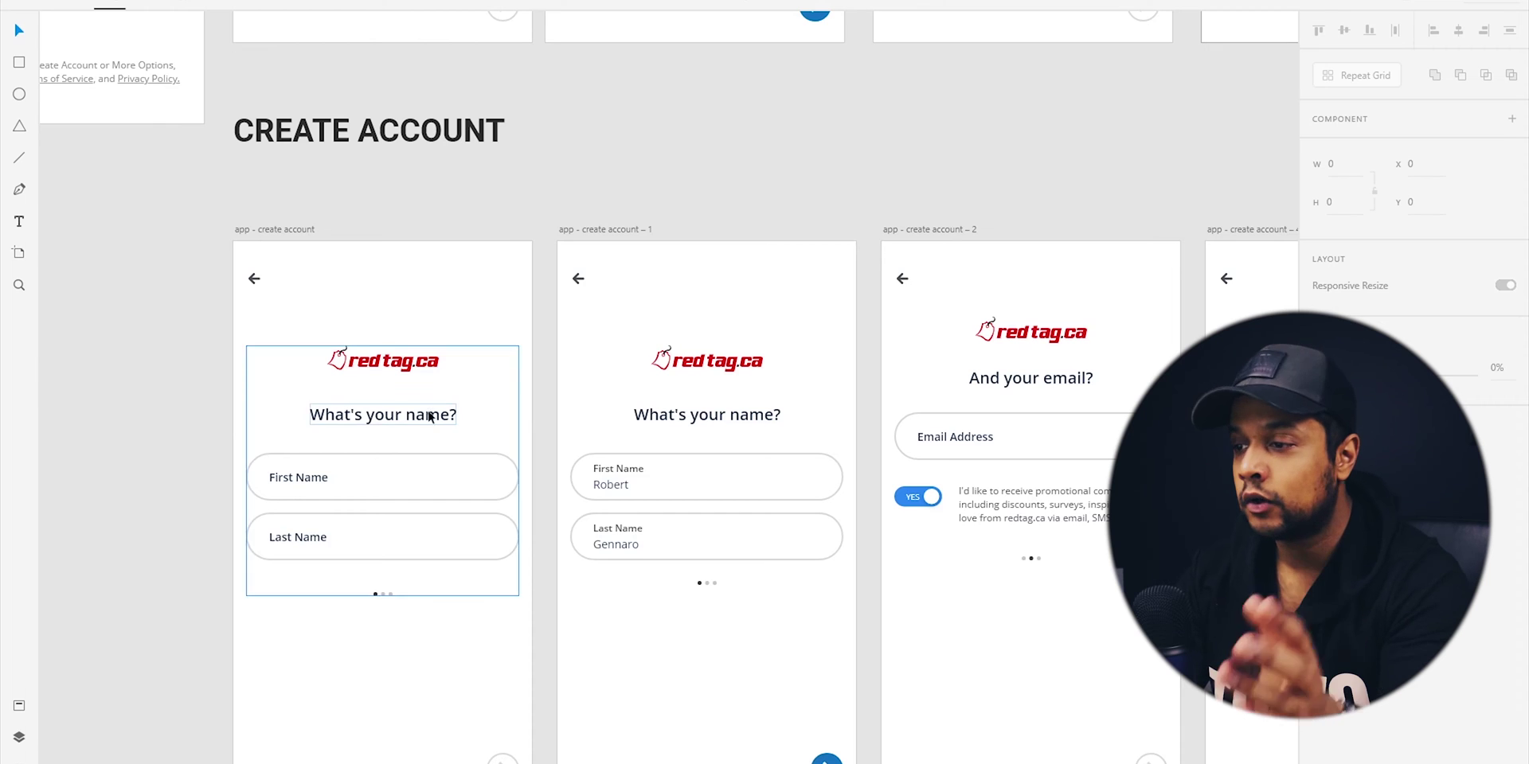
drag(876, 658, 586, 592)
scroll(866, 556, right, 6)
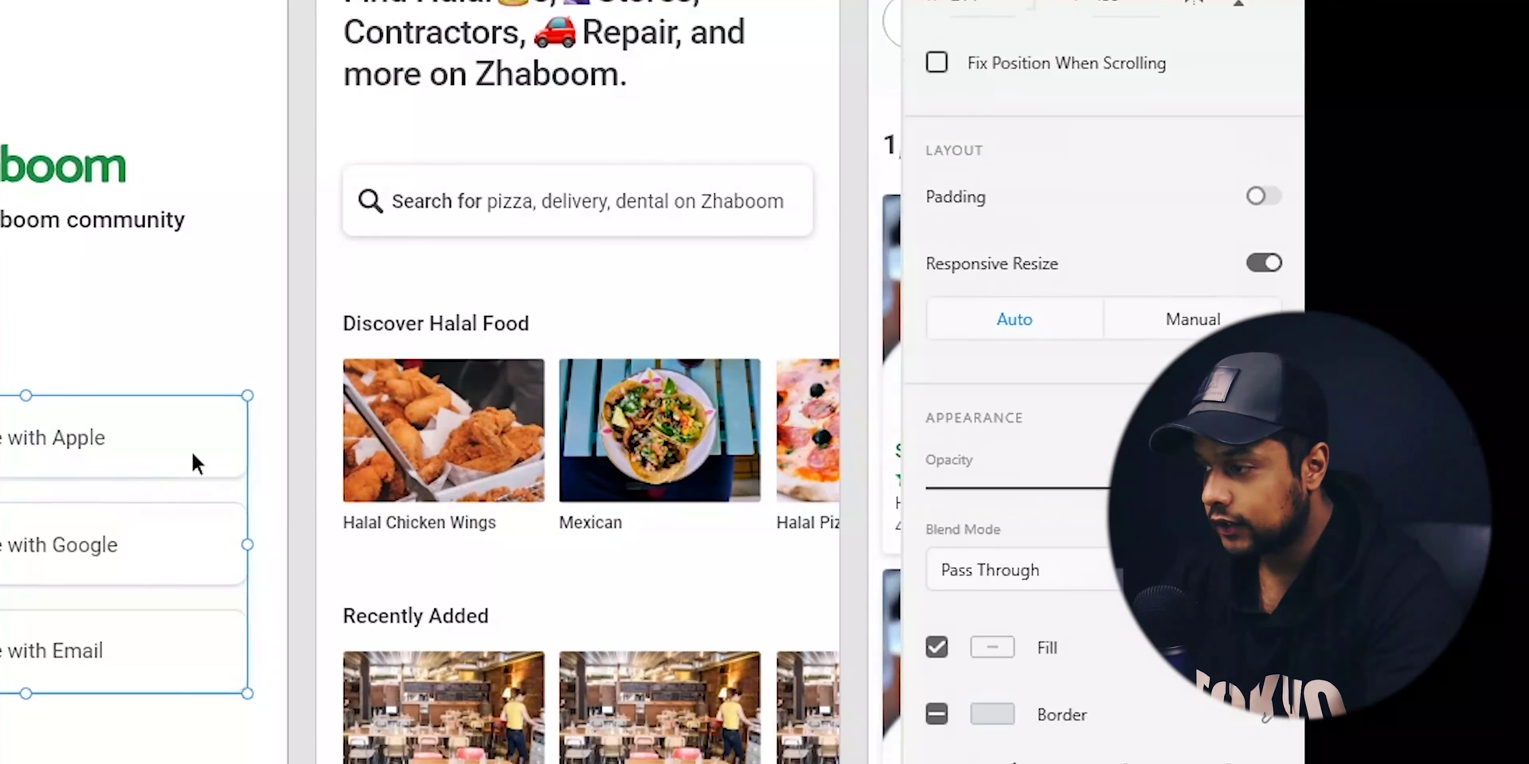
Match the corner rounding of the Email Address and Password fields on the first login artboard to the Continue with Apple button
double_click(191, 450)
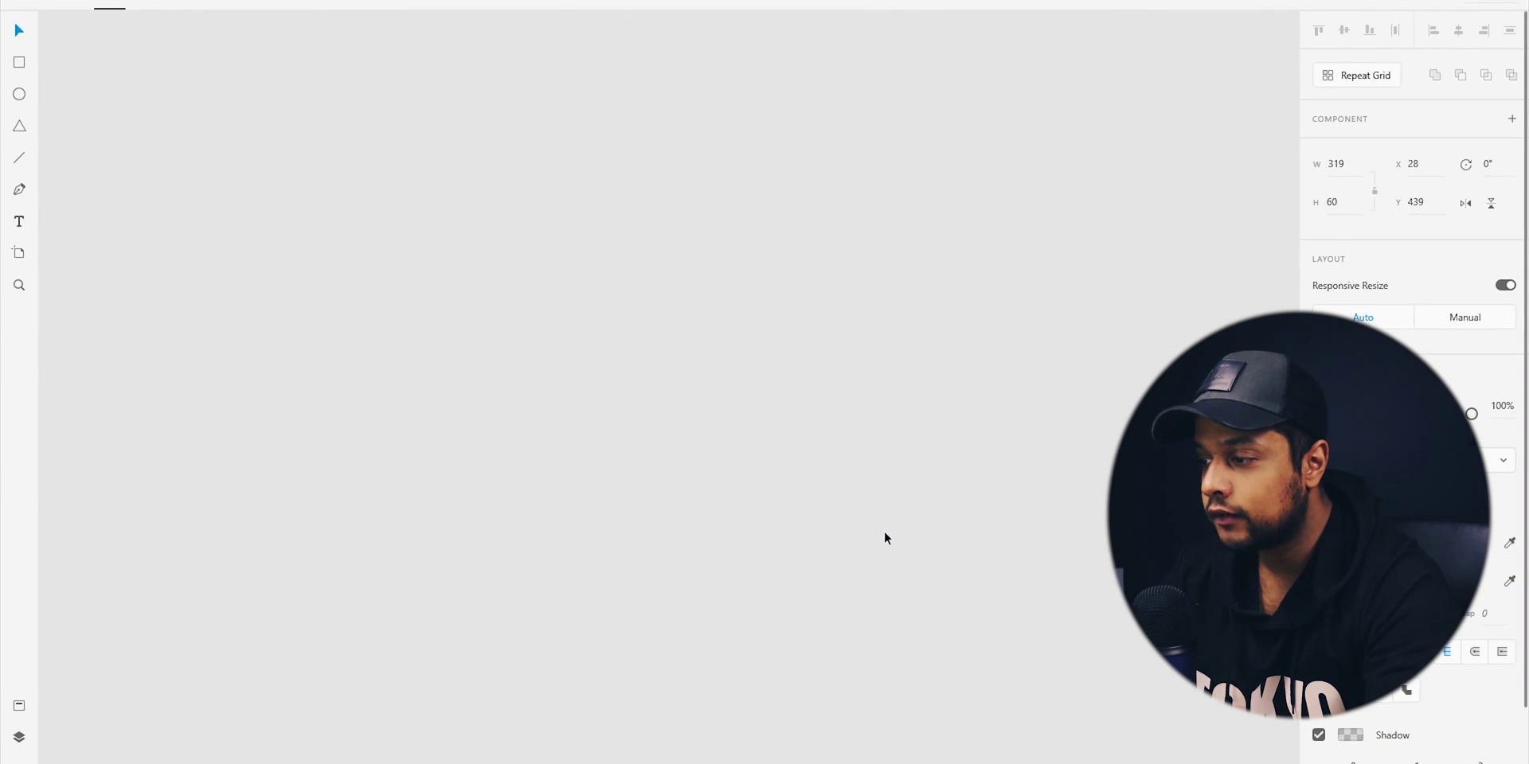
scroll(885, 532, down, 6)
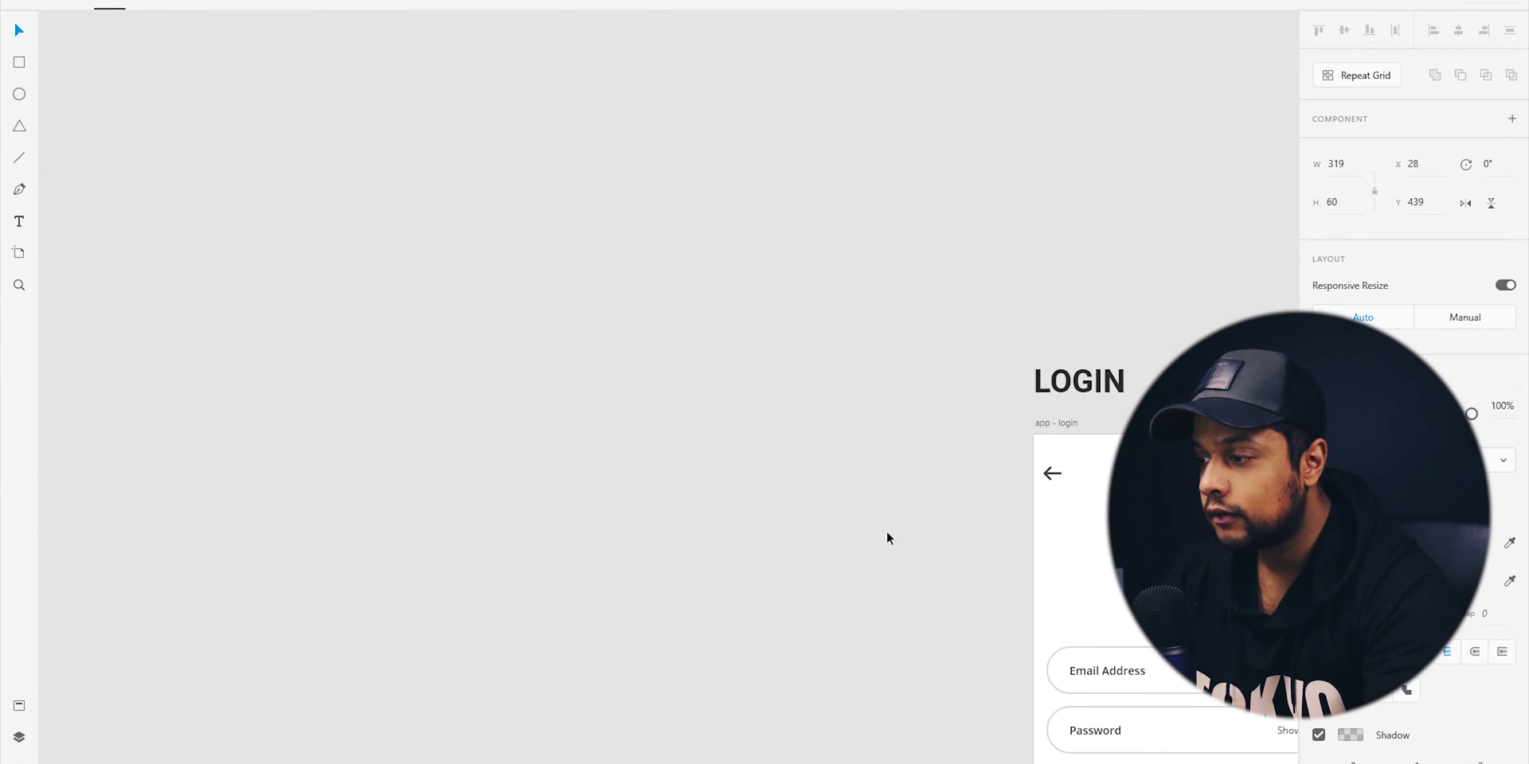
scroll(885, 529, down, 6)
drag(886, 528, 672, 471)
click(637, 387)
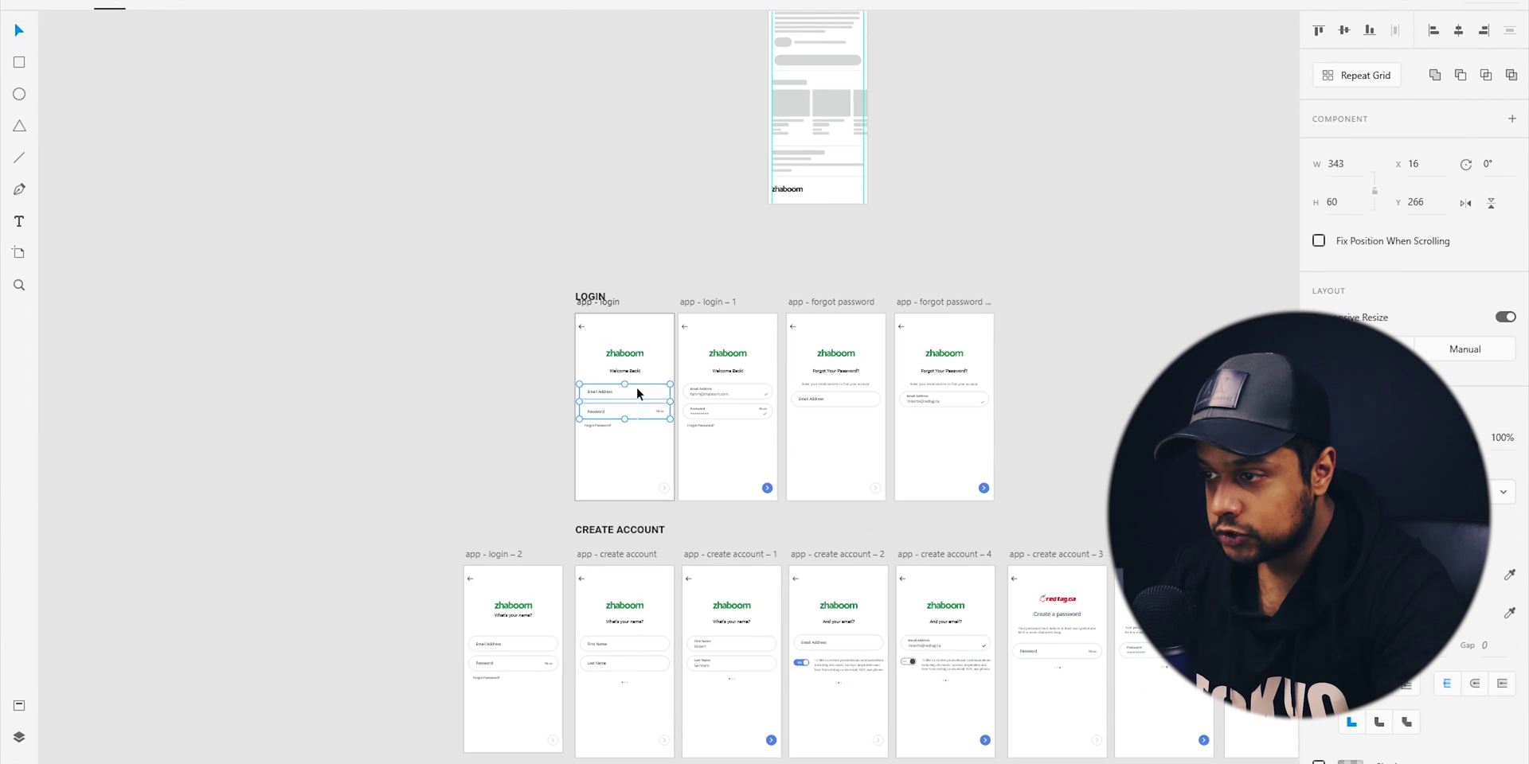
shift+click(737, 390)
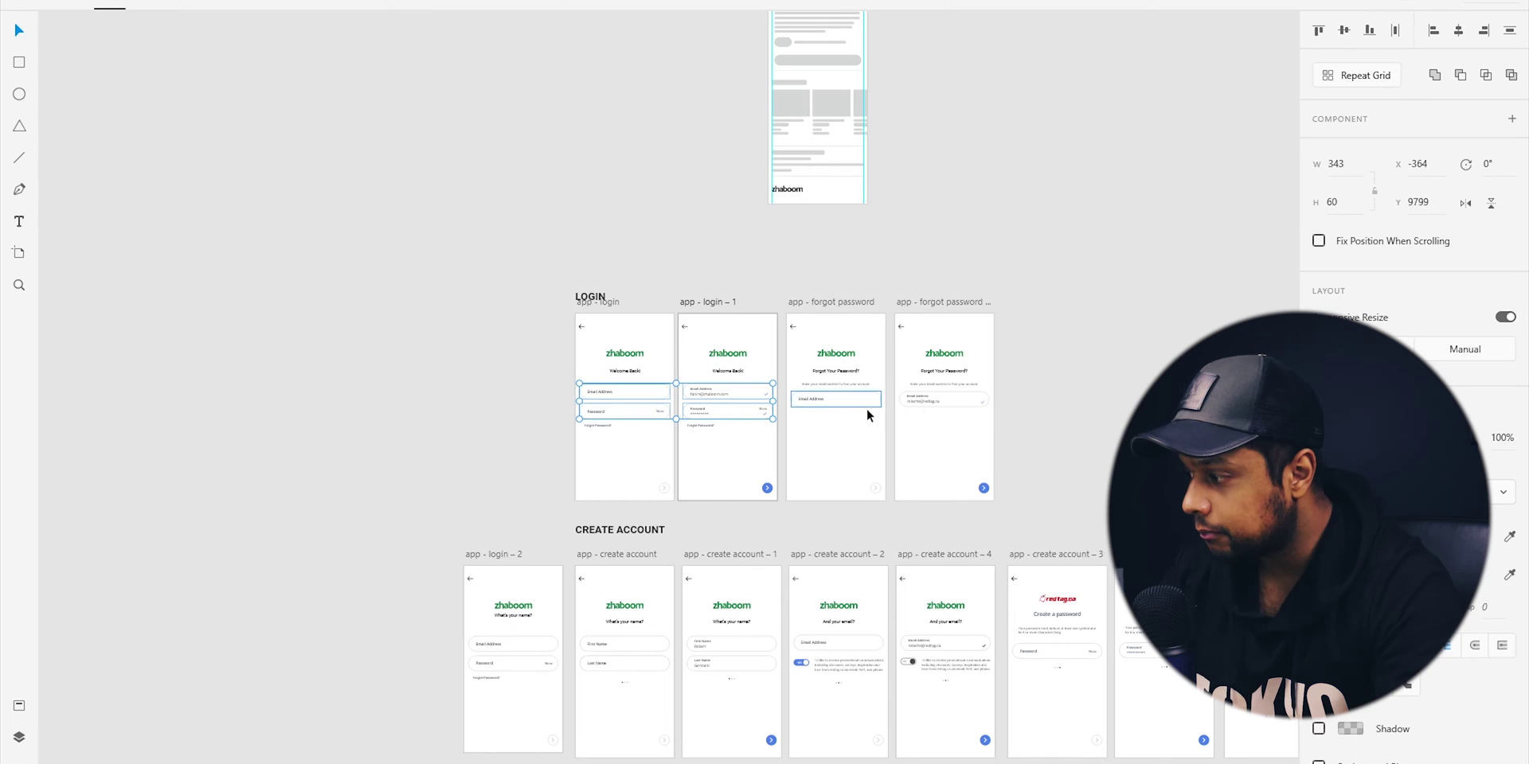
key(ctrl+3)
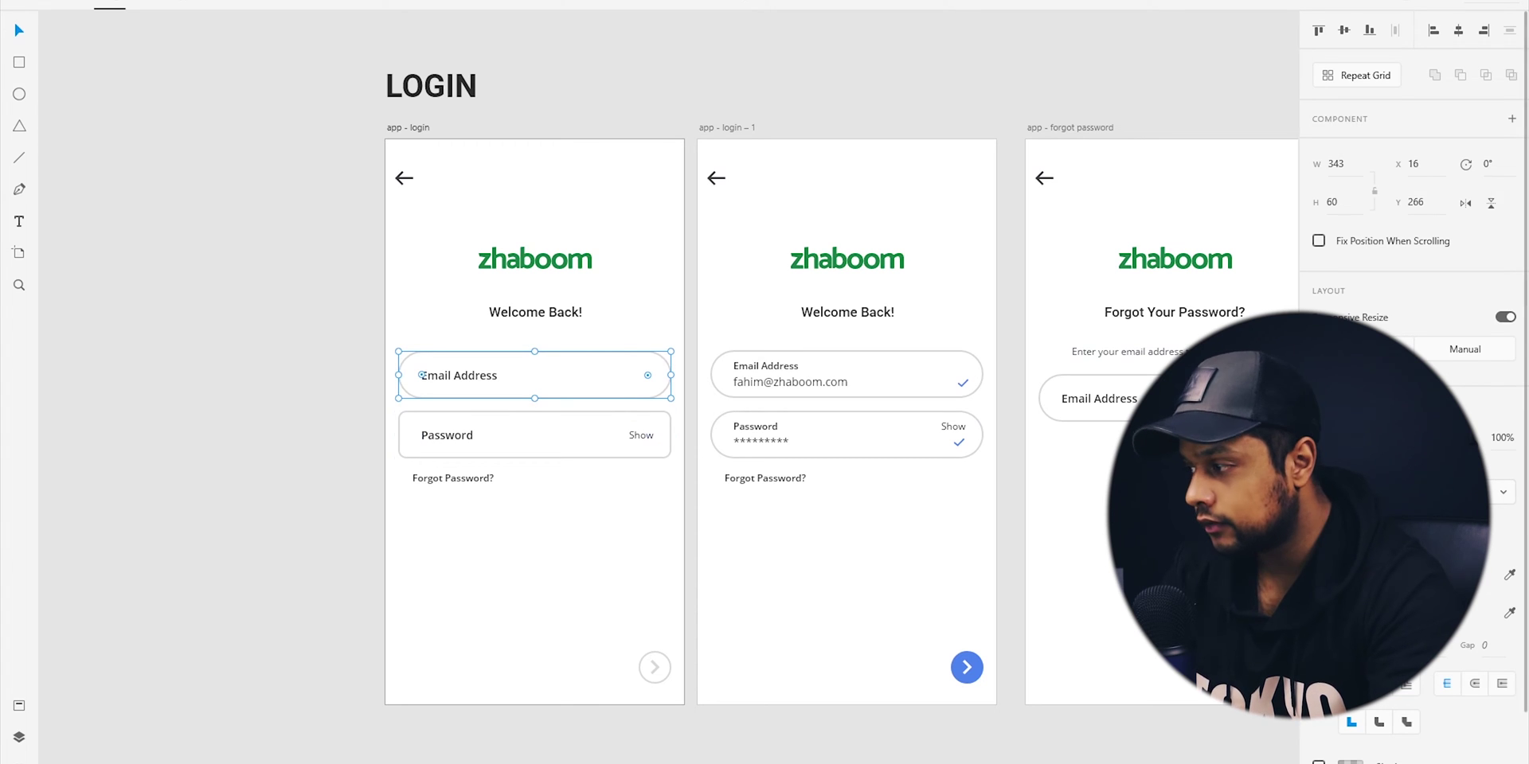
click(431, 426)
scroll(431, 425, up, 8)
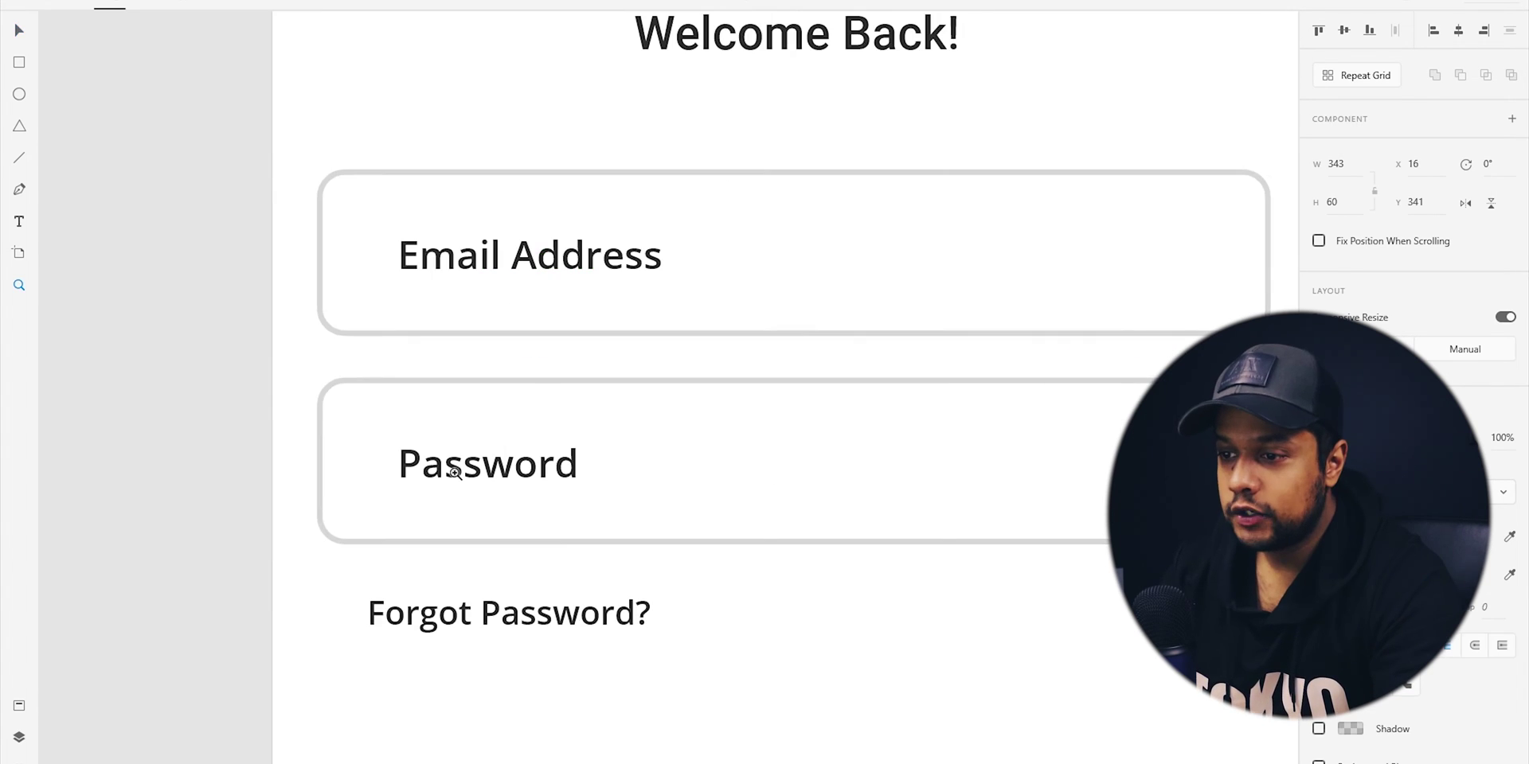
Shift the Email Address and Password labels on the first login artboard closer to the fields' left edge, at X 35
scroll(454, 473, up, 1)
click(455, 473)
shift+click(452, 230)
drag(453, 231, 424, 234)
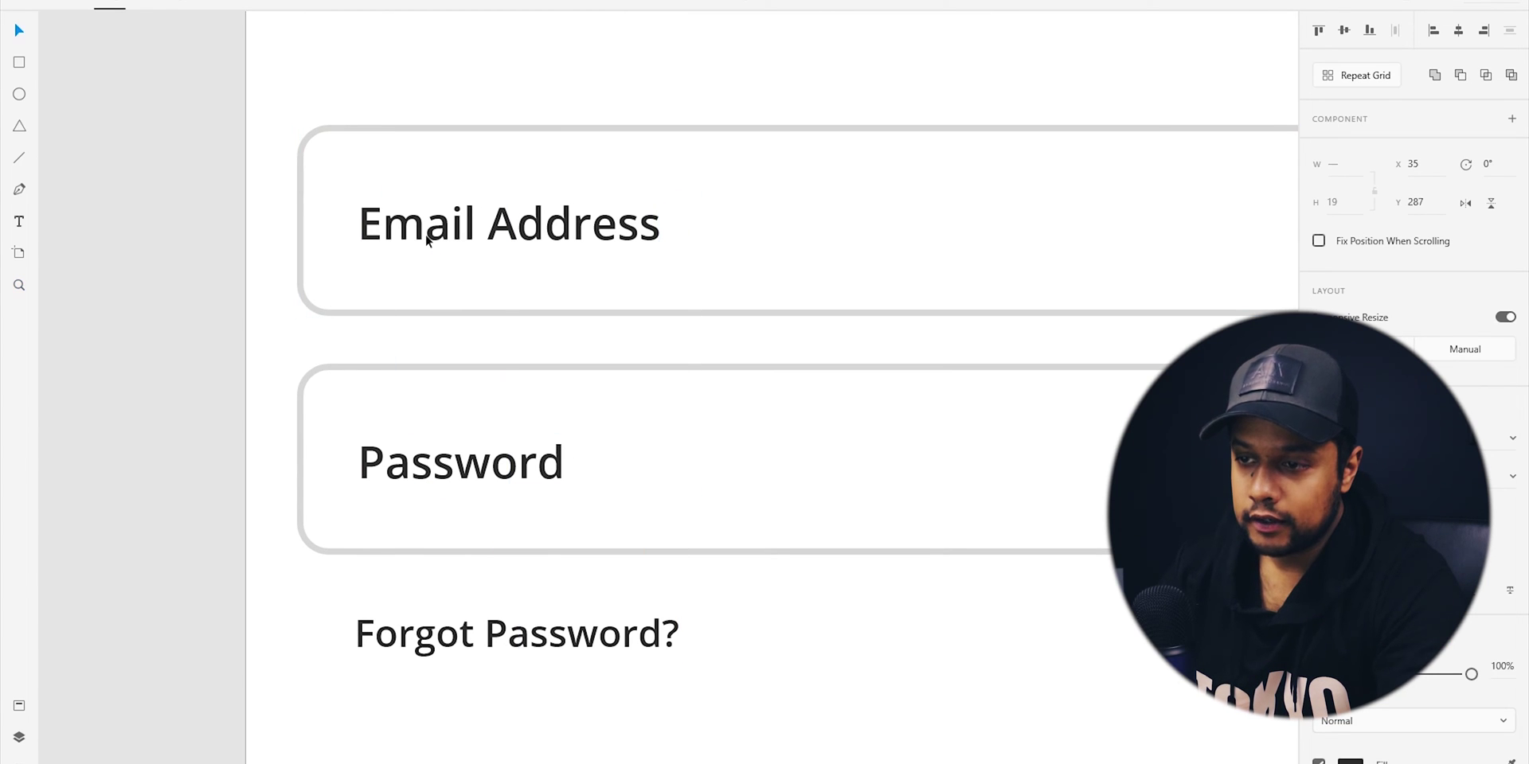
key(ctrl+minus)
drag(725, 582, 543, 615)
click(599, 468)
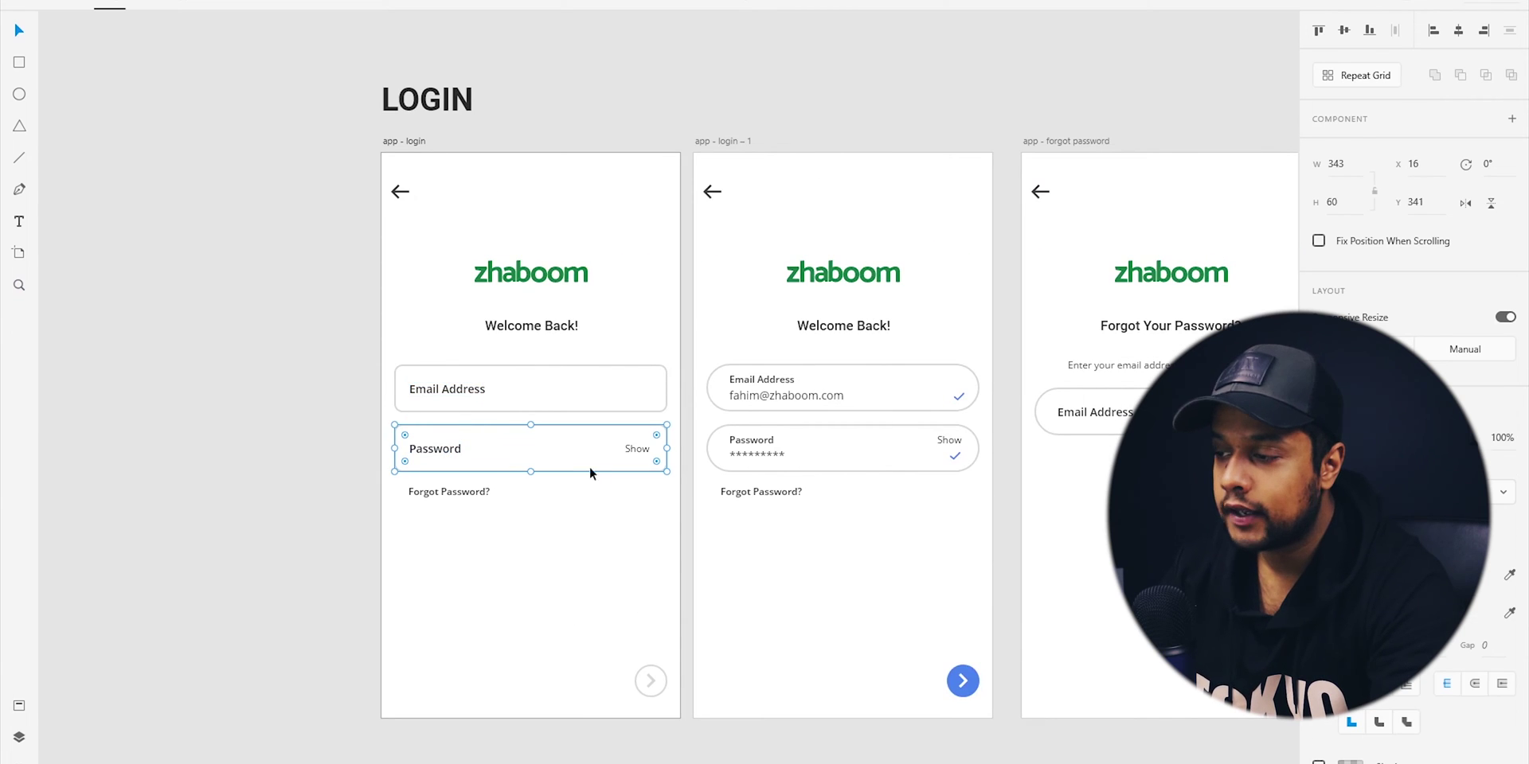
Examine the pill-shaped fields on the second login, forgot password and first create account artboards
scroll(652, 540, right, 5)
click(642, 530)
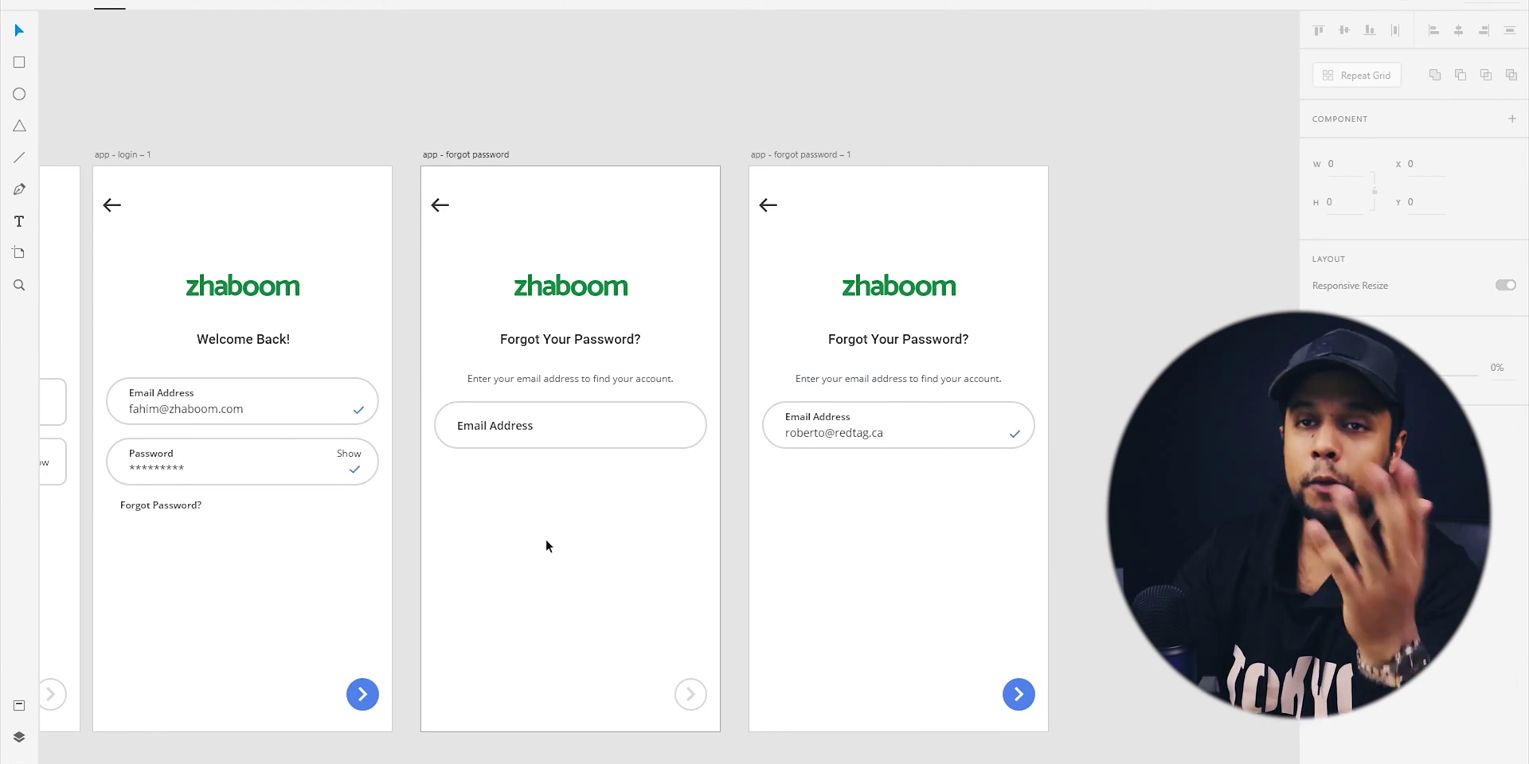
drag(549, 546, 755, 477)
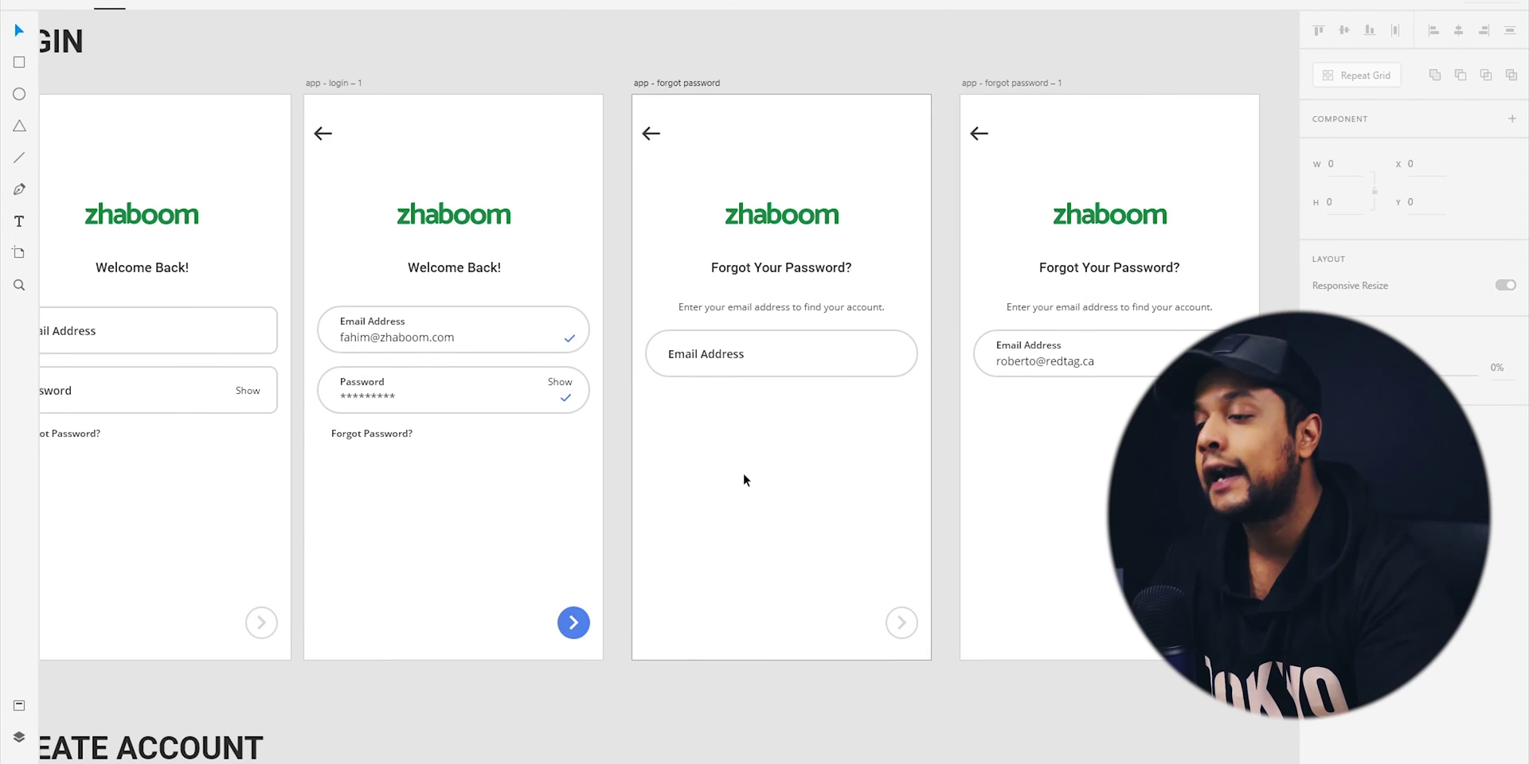
drag(619, 498, 1100, 322)
drag(968, 512, 1003, 176)
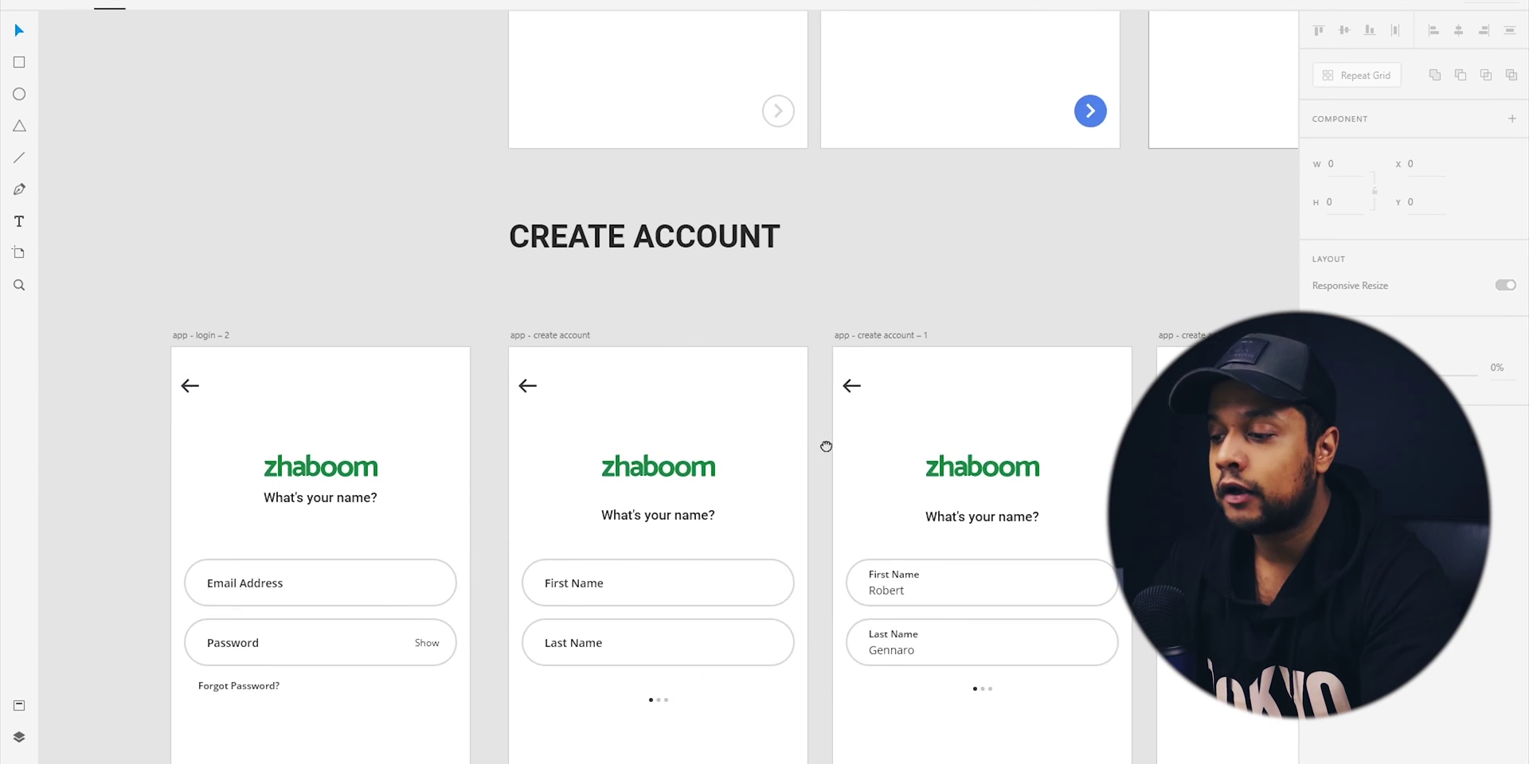
drag(825, 454, 651, 158)
drag(488, 425, 788, 465)
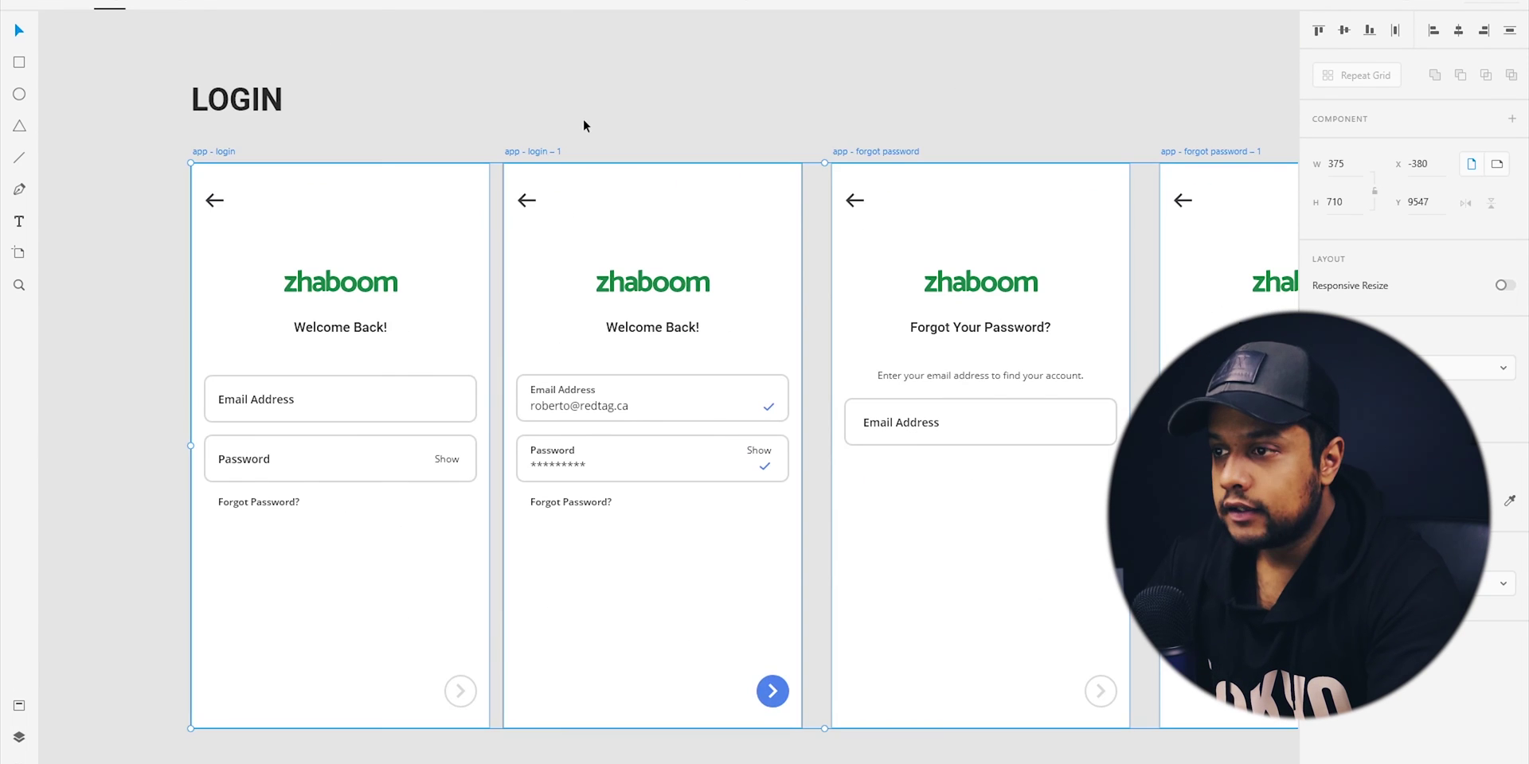
Compare the restyled login artboards with the logos, headings and field corners still in use across the create account artboards
click(619, 59)
drag(1073, 530, 1024, 487)
drag(574, 561, 797, 151)
drag(678, 485, 744, 51)
drag(1108, 368, 695, 462)
drag(958, 447, 902, 441)
scroll(902, 442, right, 3)
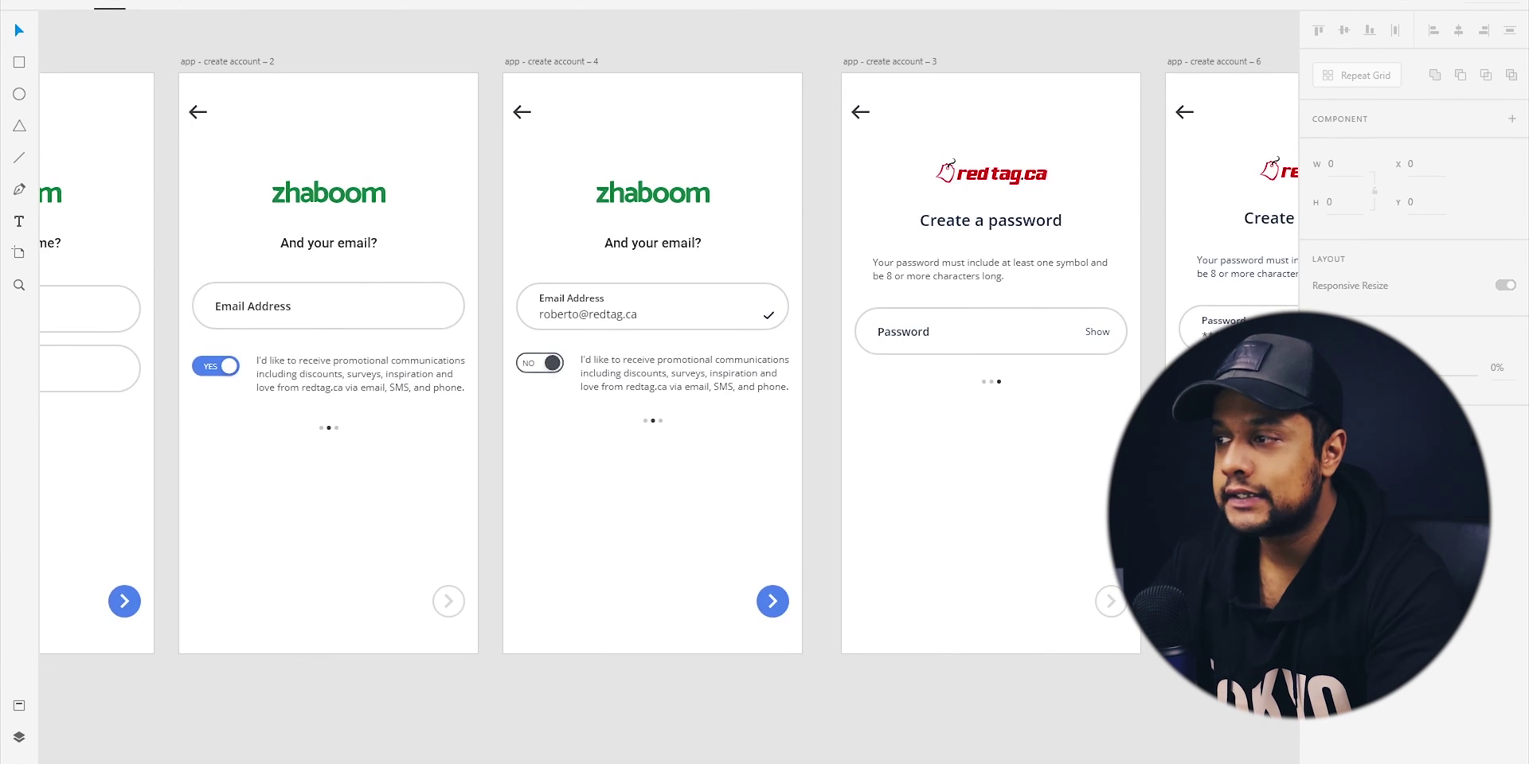
scroll(482, 398, right, 10)
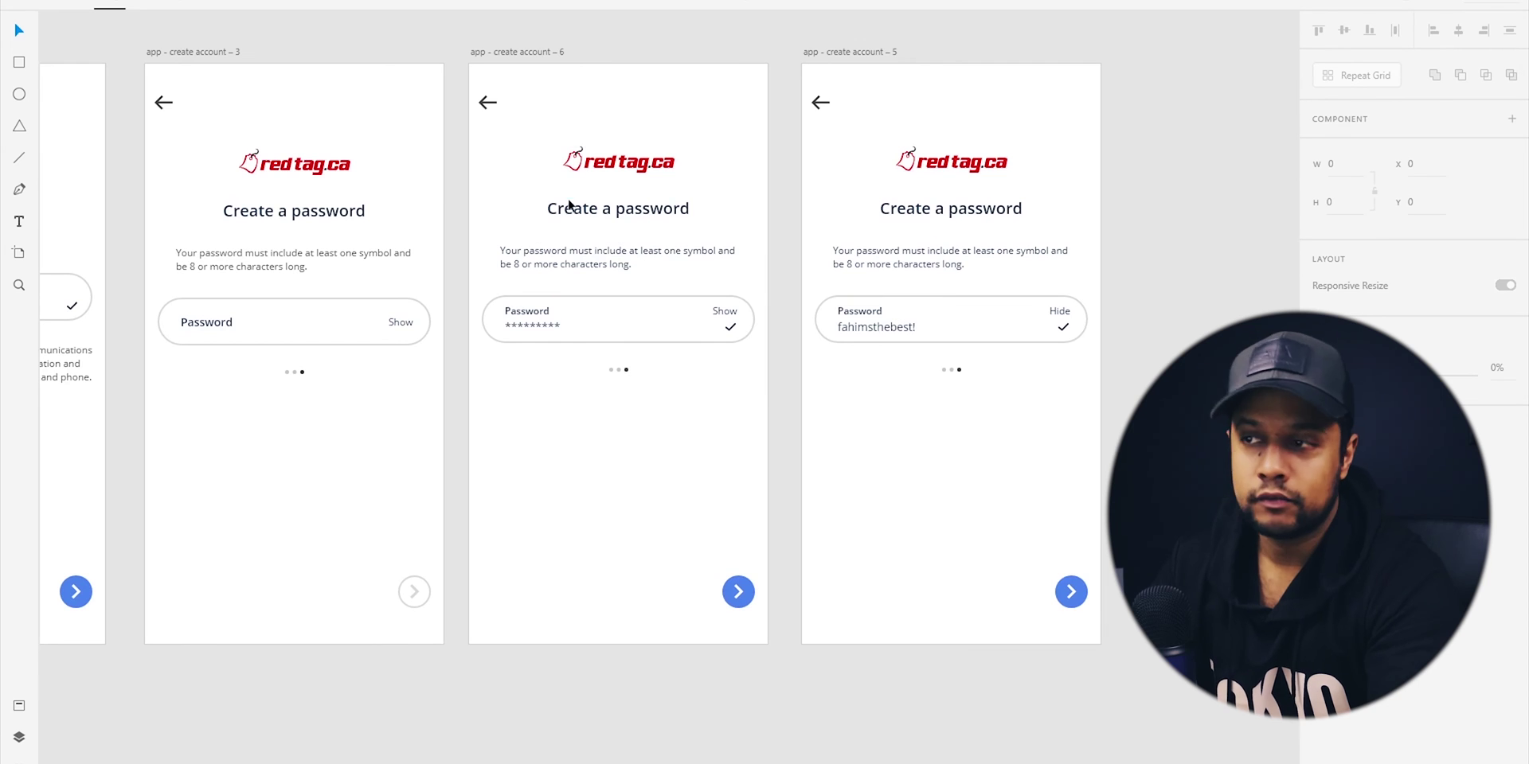
scroll(574, 452, left, 15)
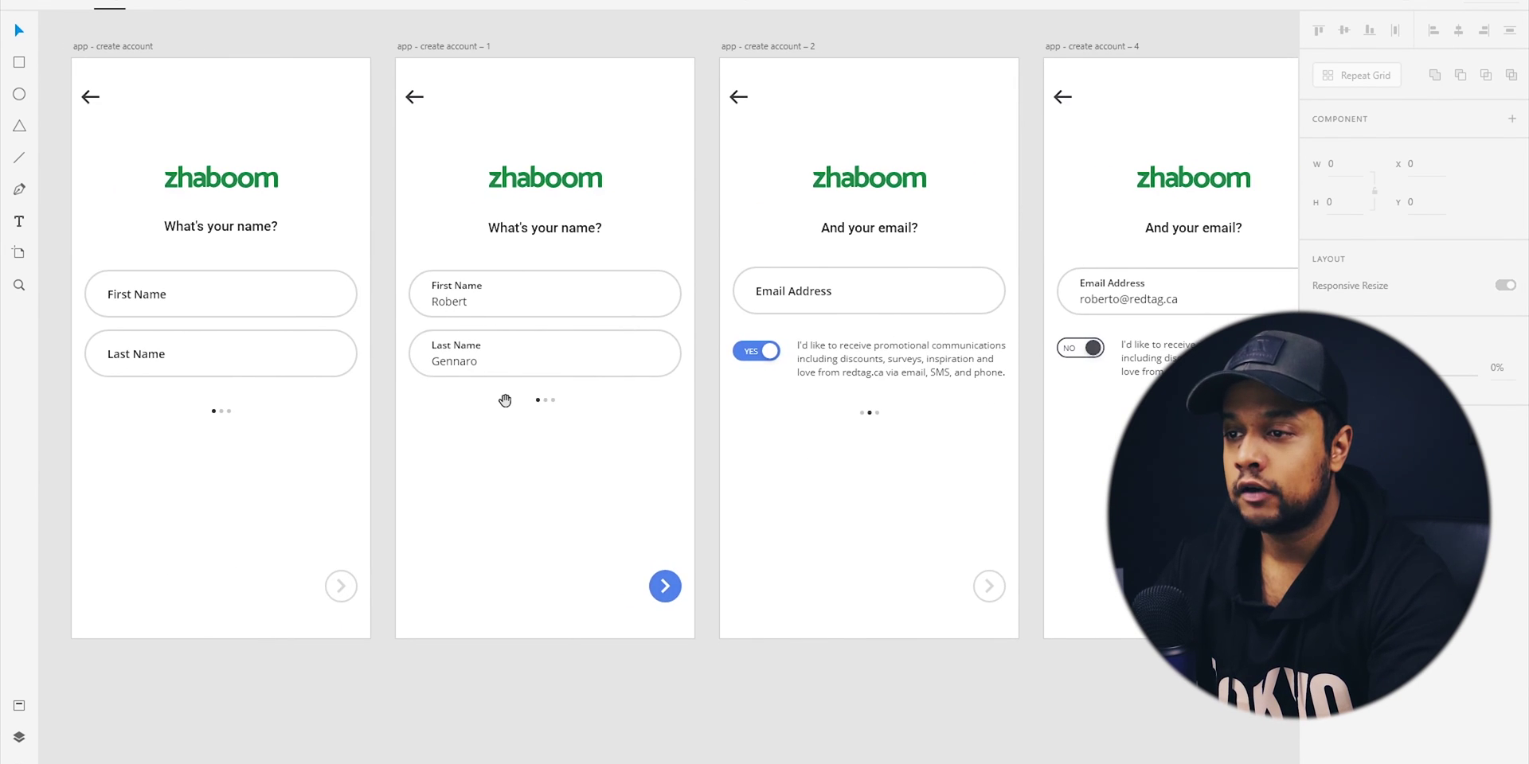
scroll(628, 280, up, 2)
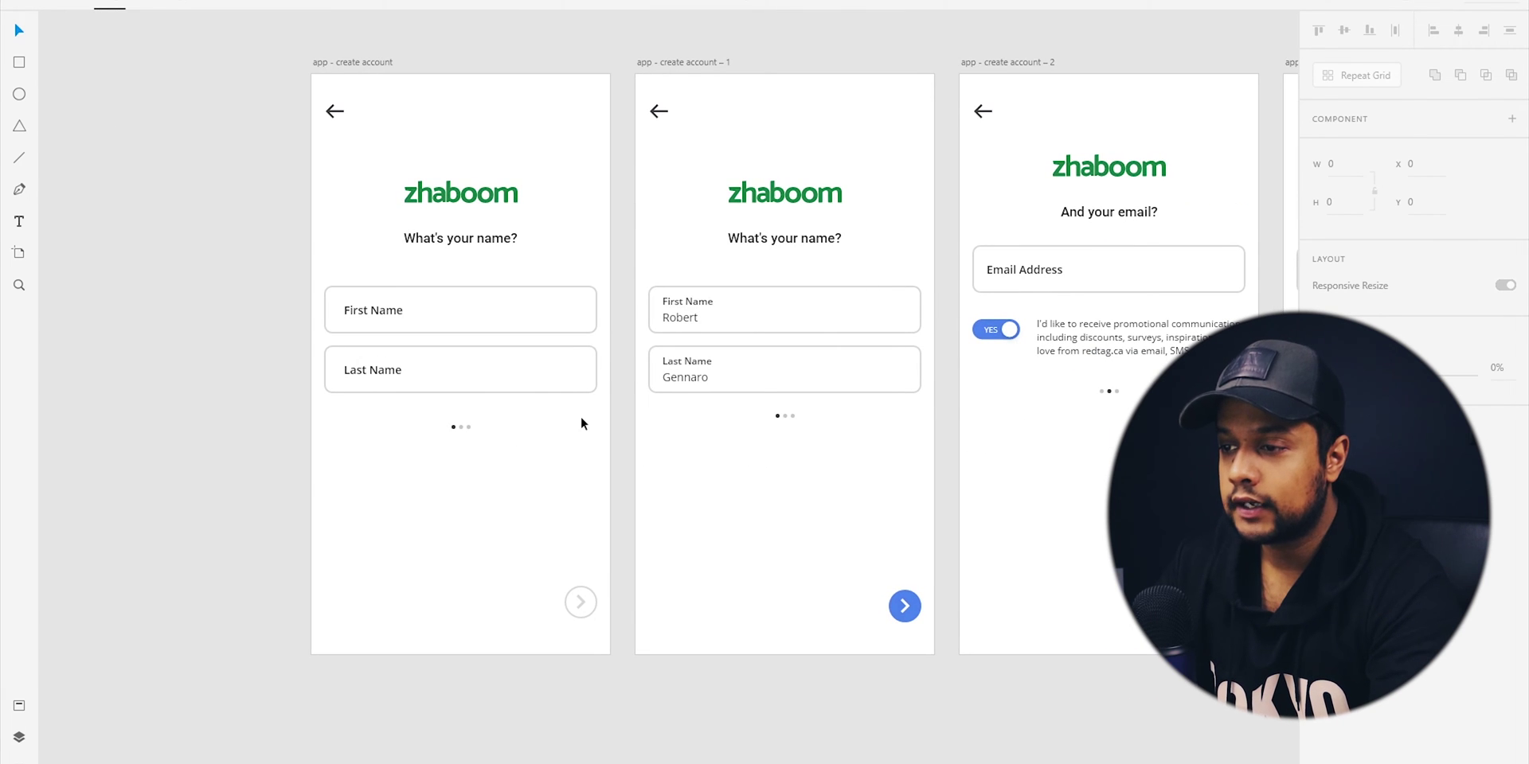
Review the restyled name, email and password screens in the create account section, including the sample text in the last password field
click(562, 393)
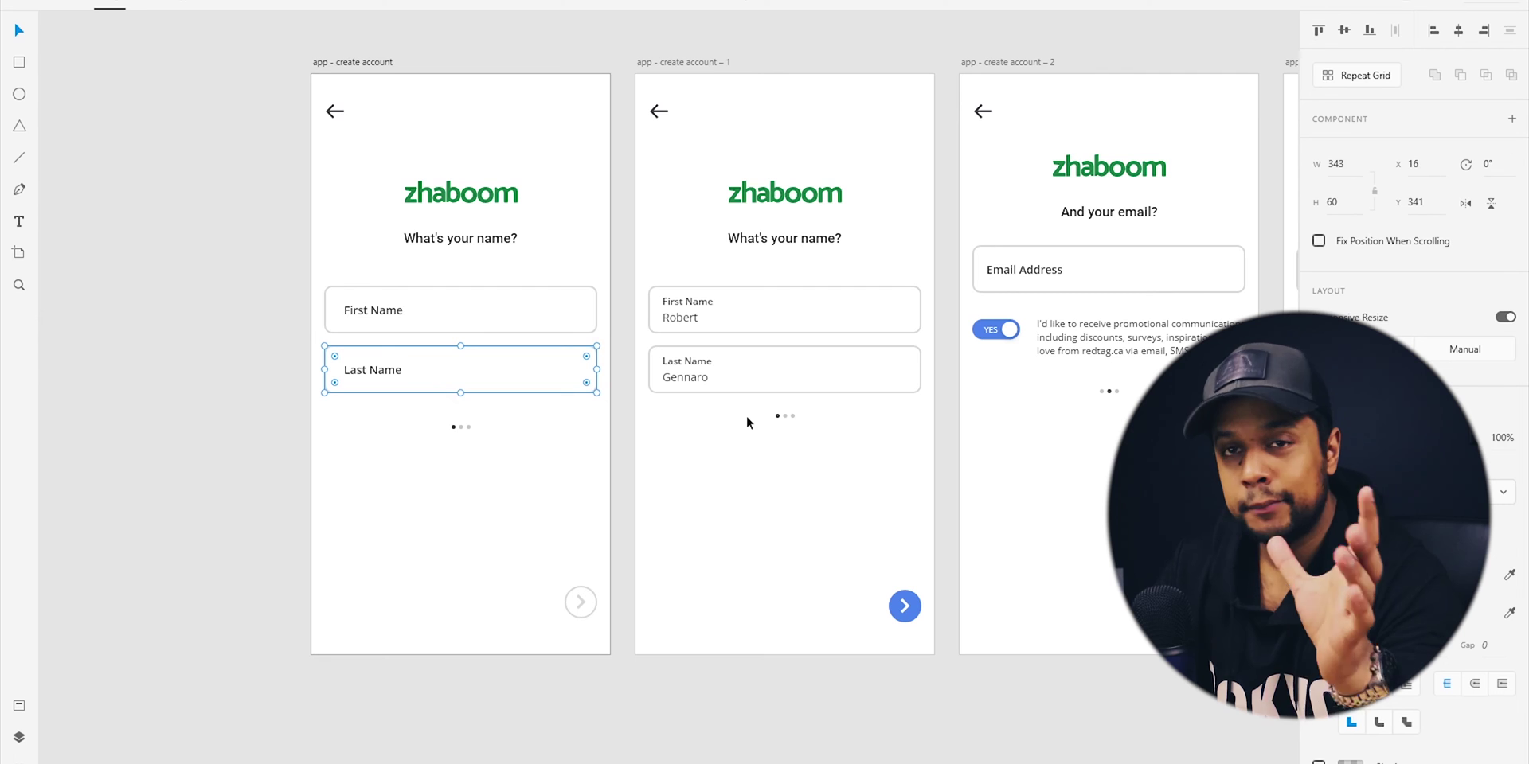
click(836, 462)
drag(871, 468, 549, 478)
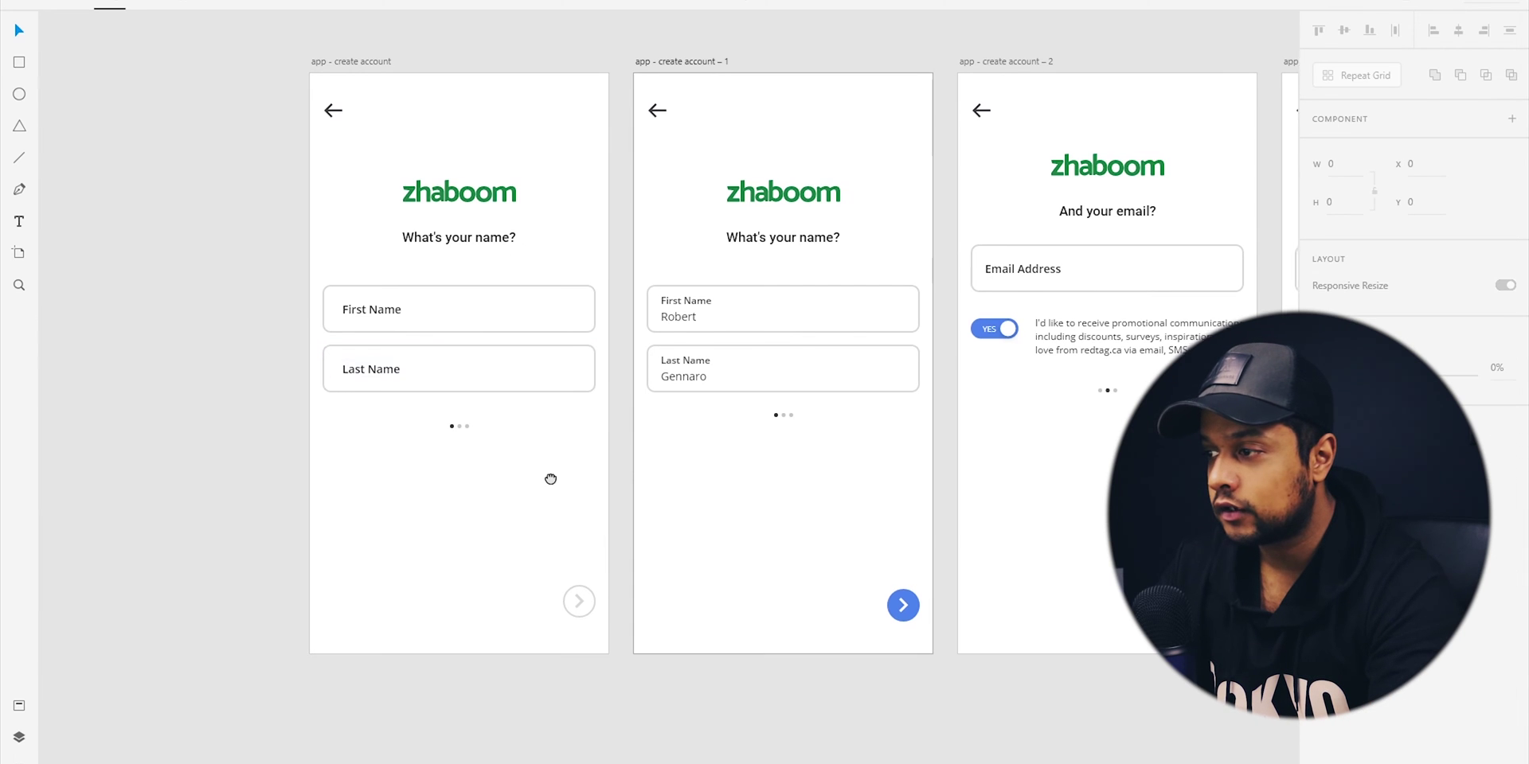
scroll(1051, 594, right, 9)
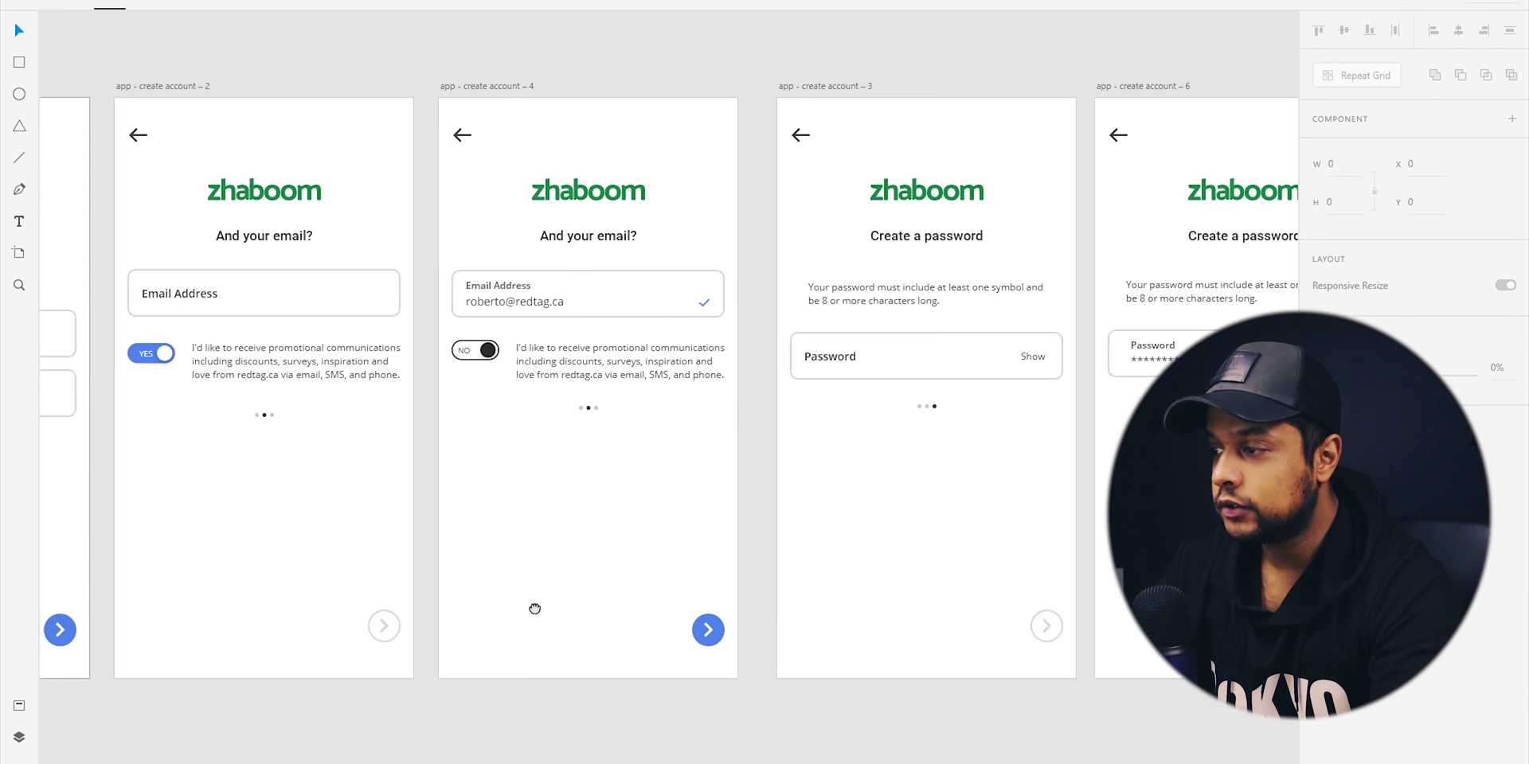
scroll(1007, 468, right, 3)
click(708, 231)
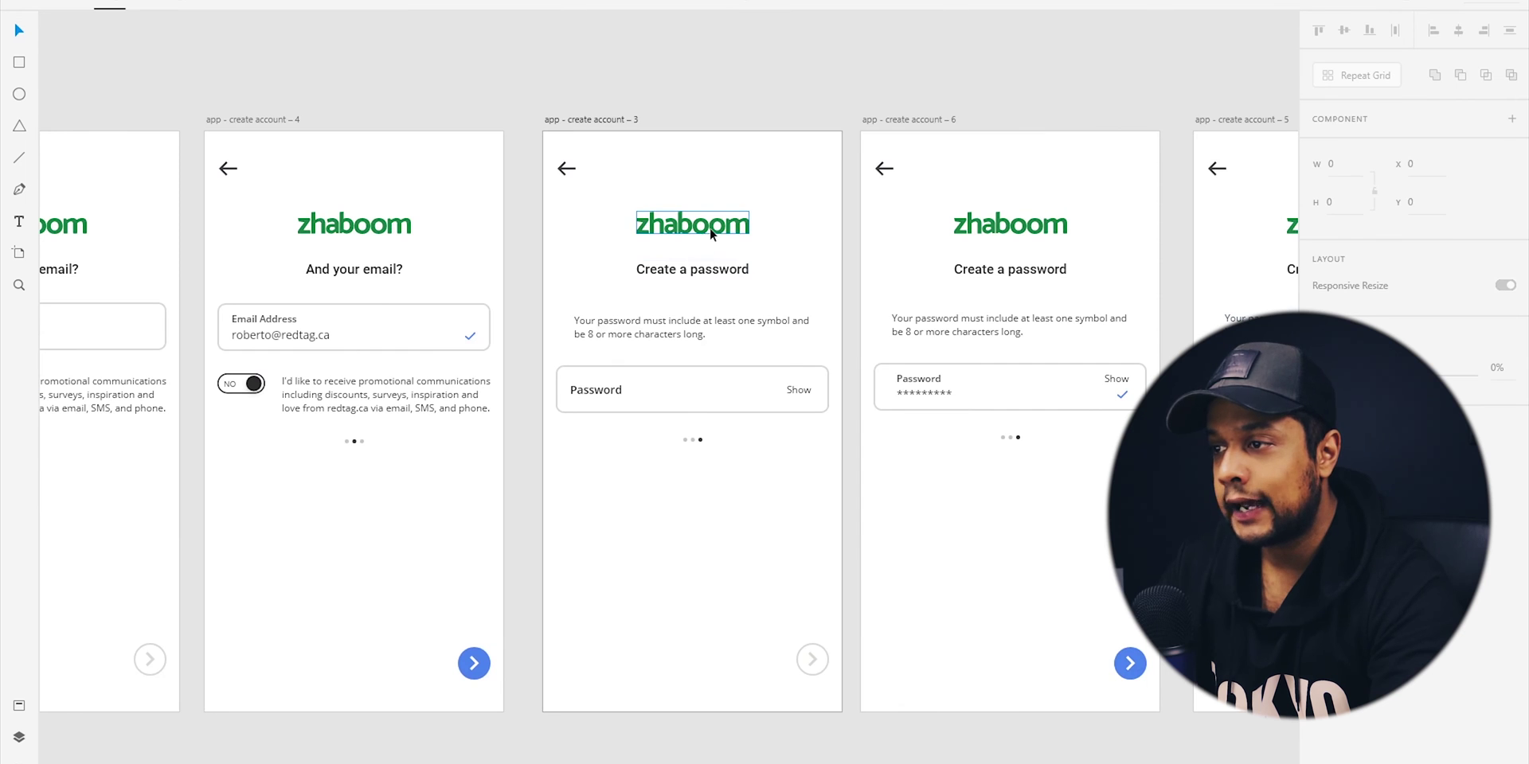
drag(994, 551, 785, 561)
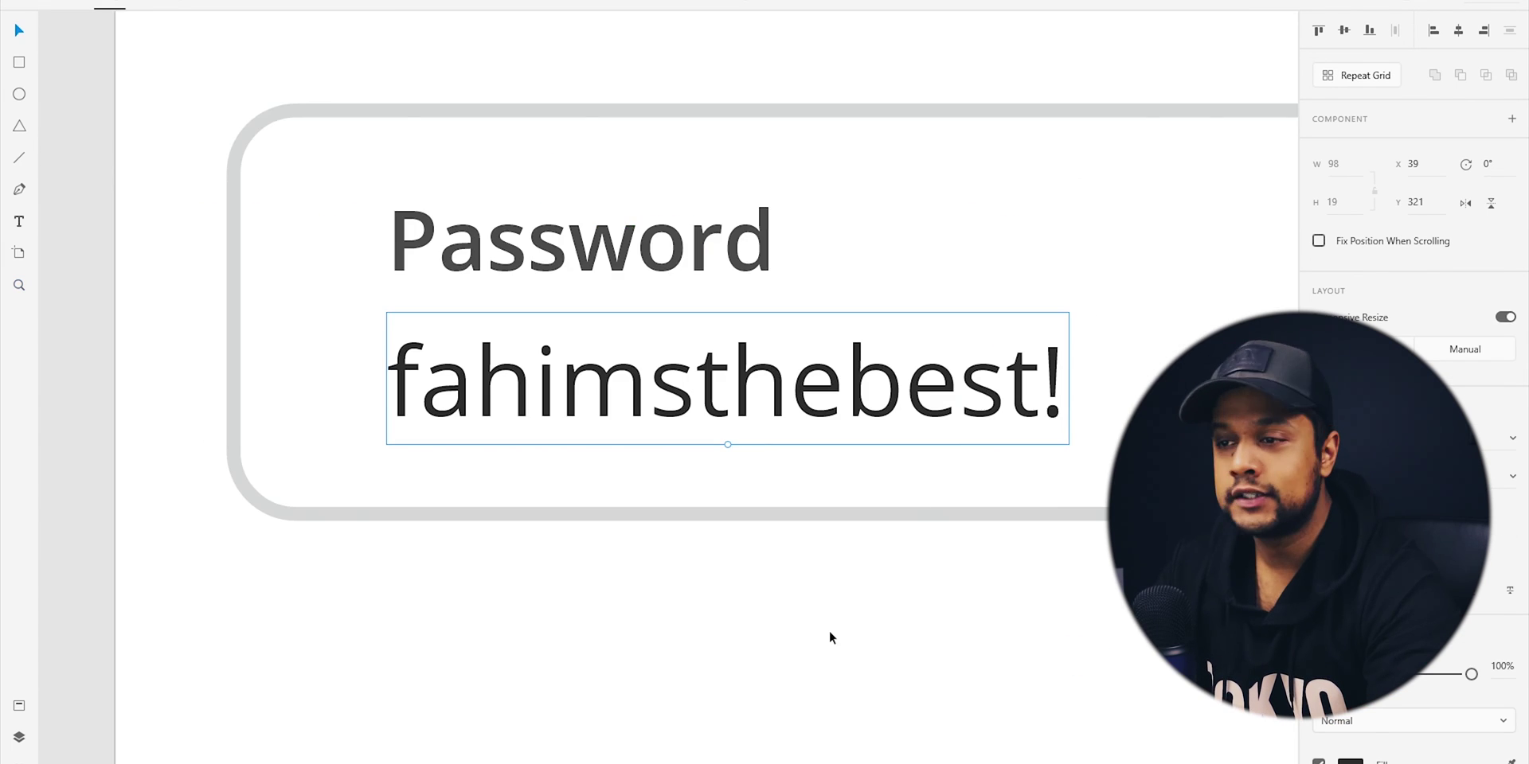
key(ctrl+minus)
key(ctrl+minus)
key(ctrl+minus)
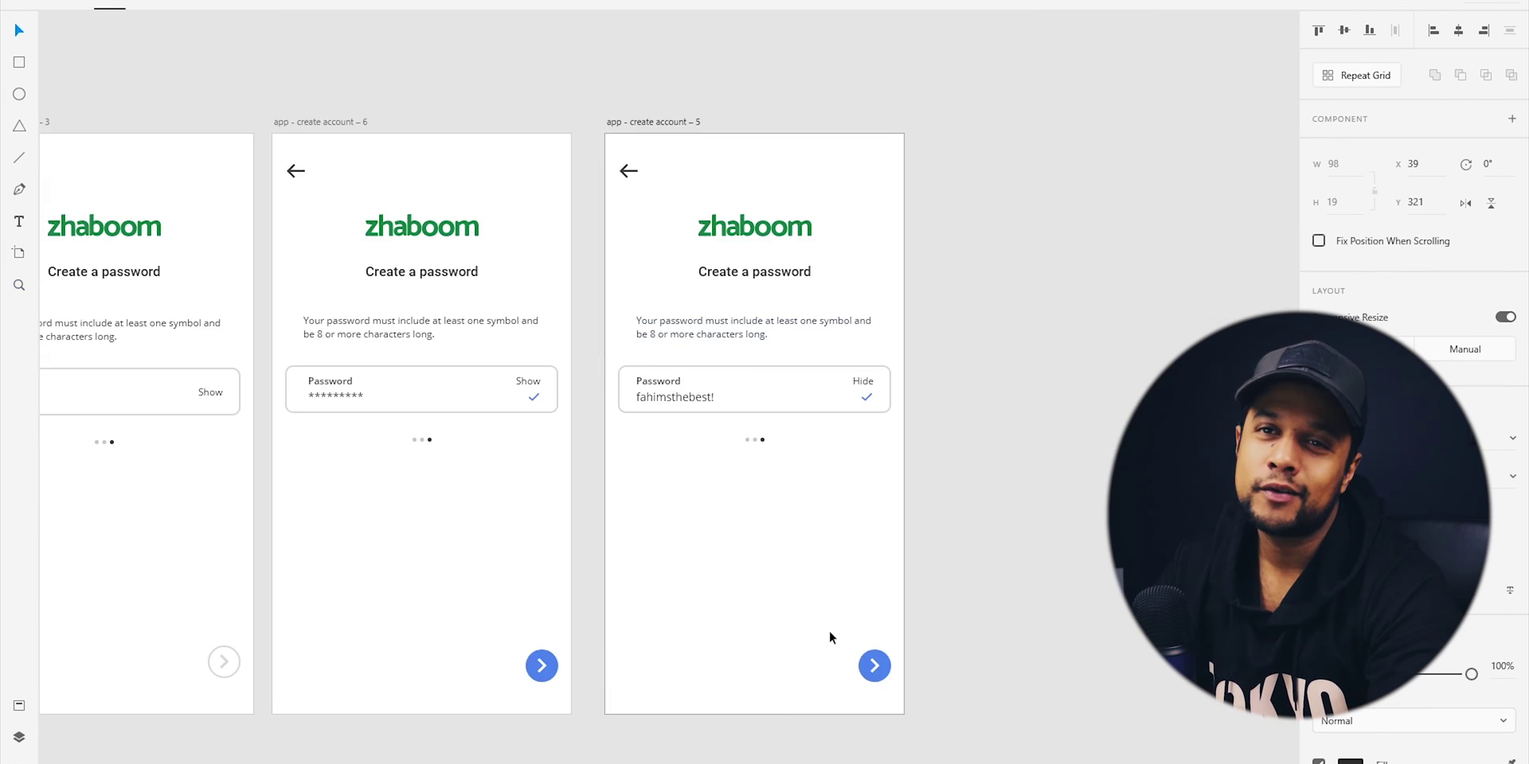